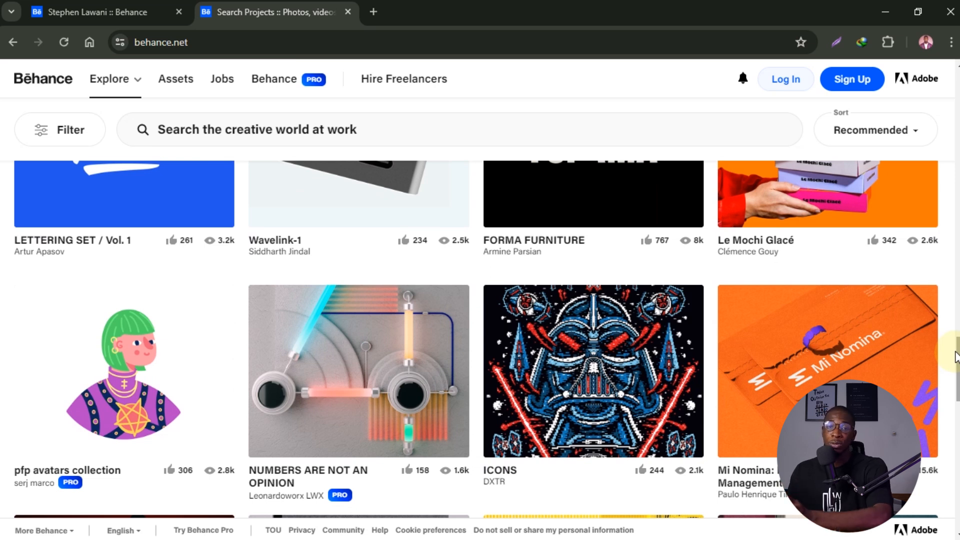
- Return to the top of the project feed and switch to the reference designer's profile
left_click_drag(956, 355, 956, 385)
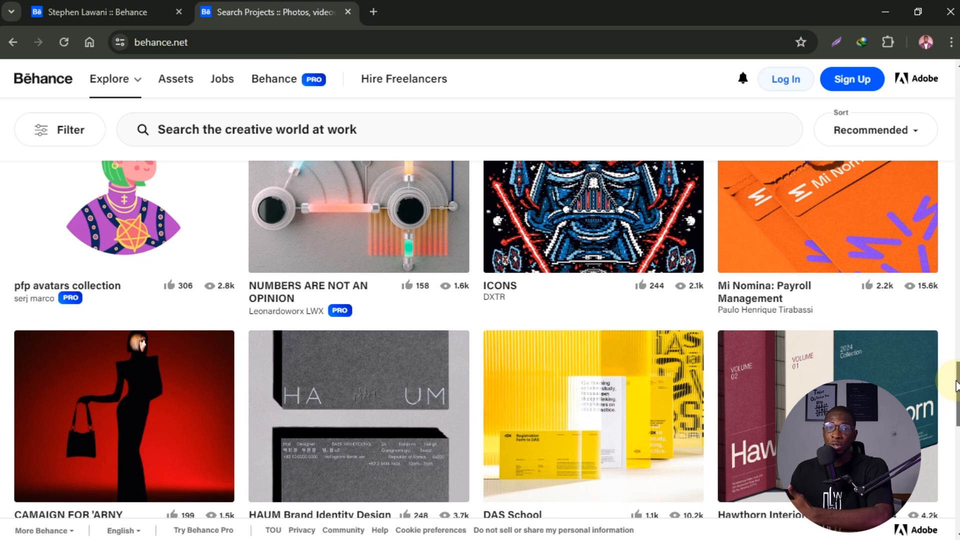
scroll(957, 385, "down", 1)
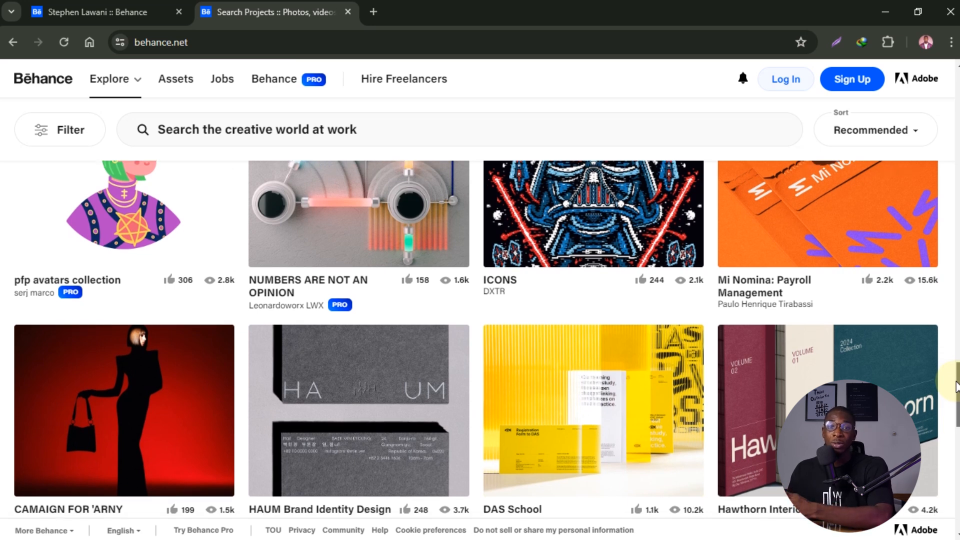
left_click_drag(956, 385, 953, 97)
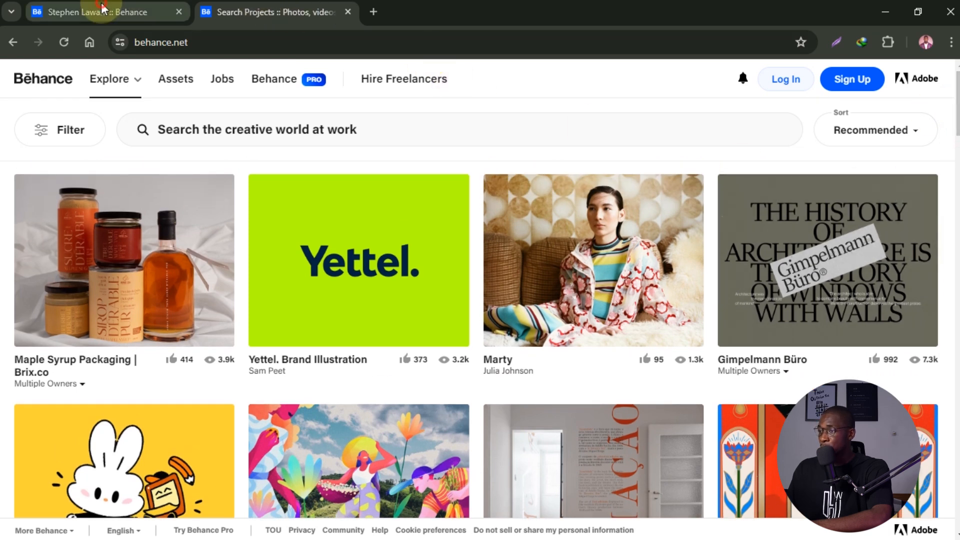
left_click(102, 8)
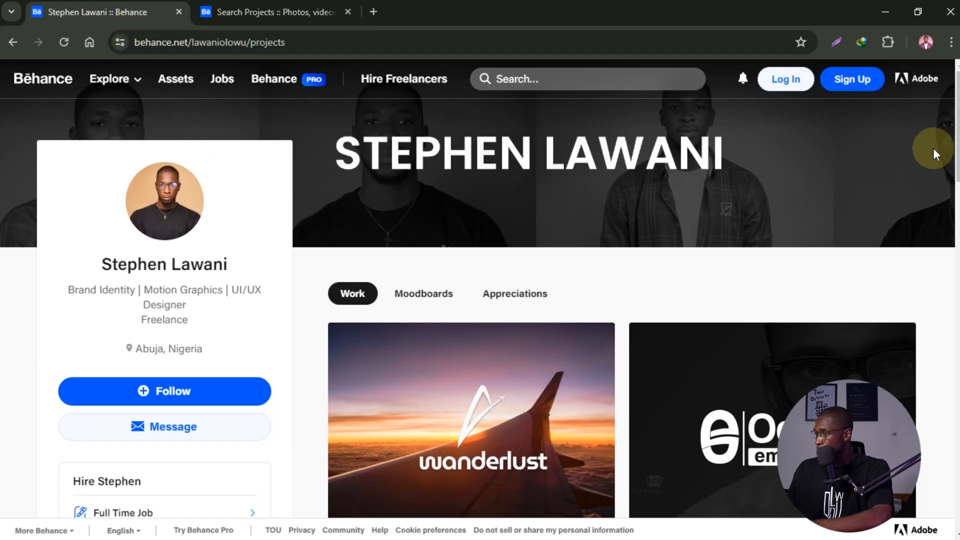
- Review the reference profile's info, then open the WANDERLUST - Travel Agency Branding project
left_click_drag(951, 125, 958, 242)
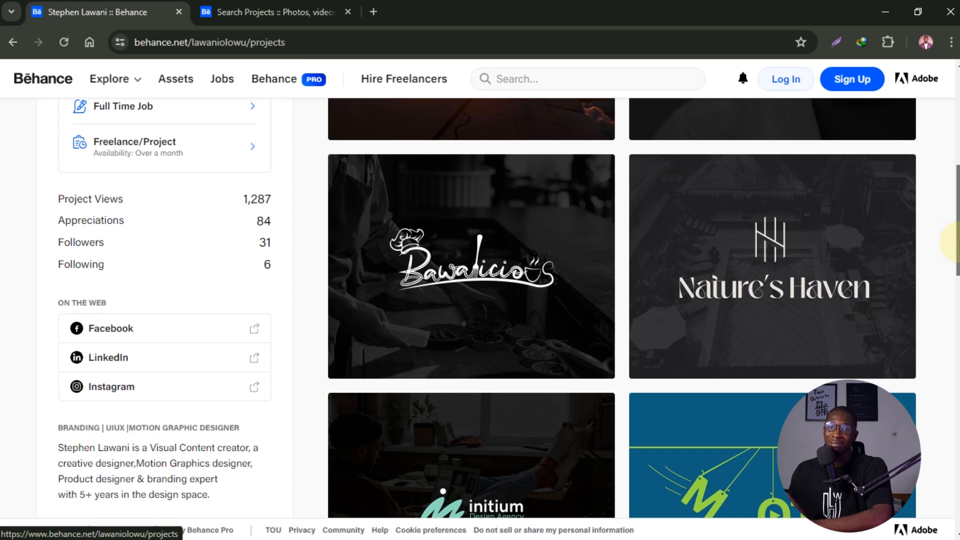
left_click_drag(956, 243, 957, 164)
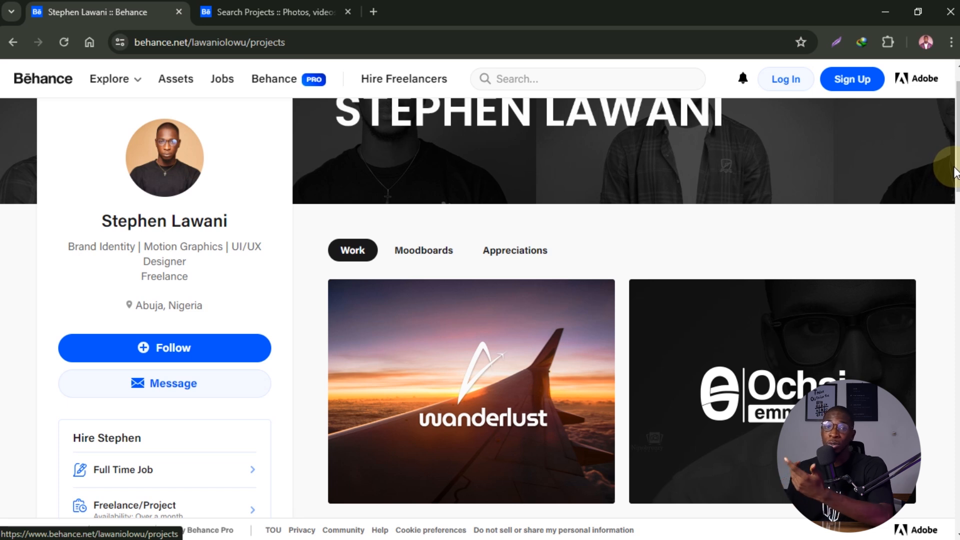
scroll(956, 178, "down", 2)
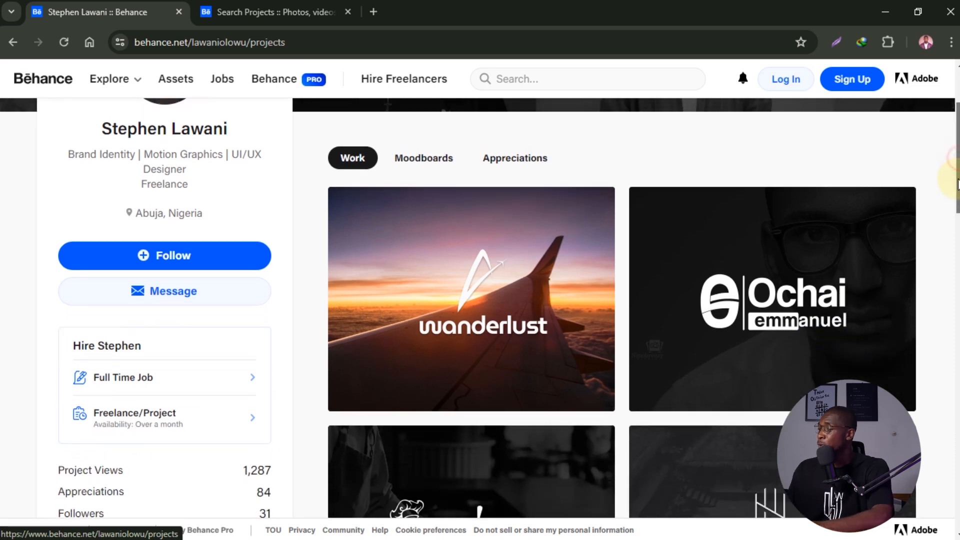
left_click(536, 233)
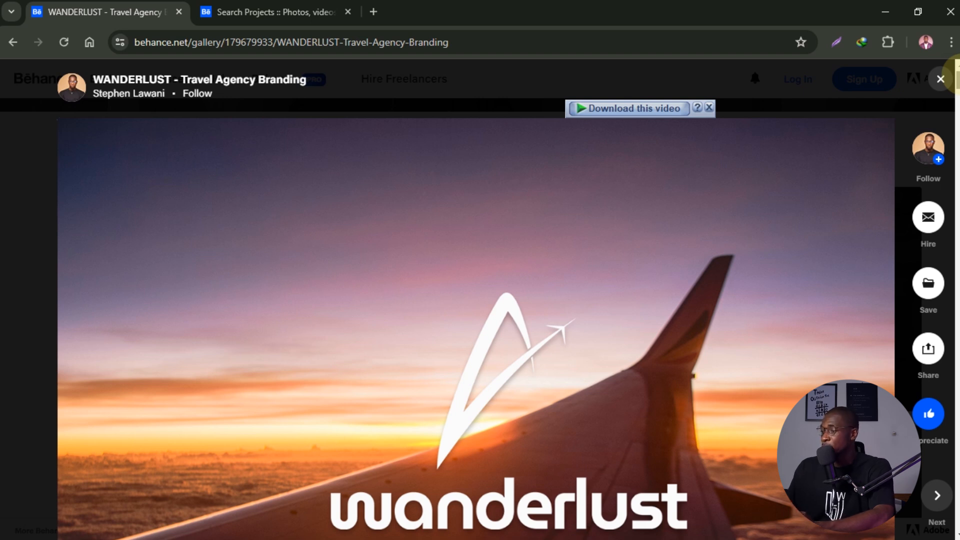
- Play the Wanderlust logo animation video and browse down the project
left_click_drag(959, 76, 954, 102)
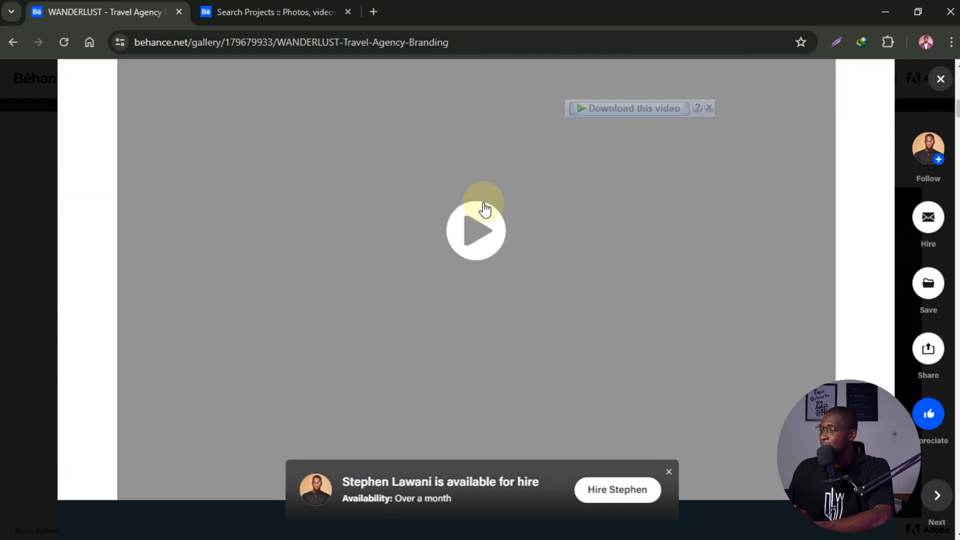
left_click(504, 200)
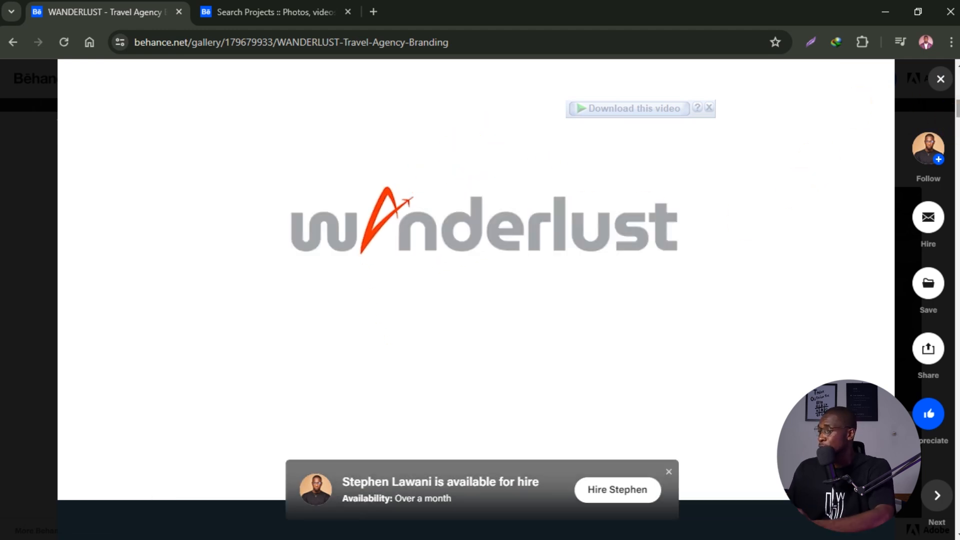
left_click_drag(951, 121, 944, 355)
scroll(940, 352, "down", 3)
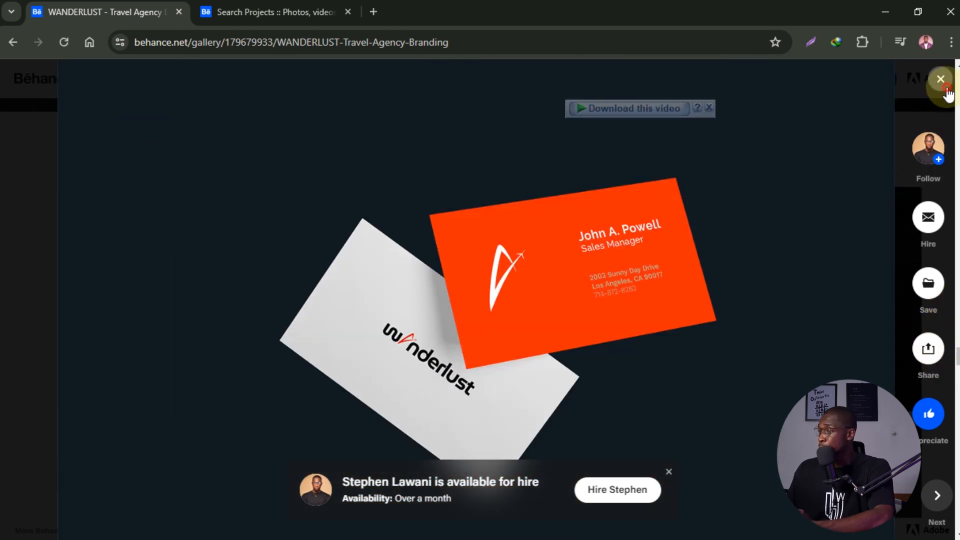
- Close the Wanderlust project and open the Hoardit Savings app Case Study
left_click(941, 79)
left_click_drag(953, 205, 952, 382)
left_click(552, 242)
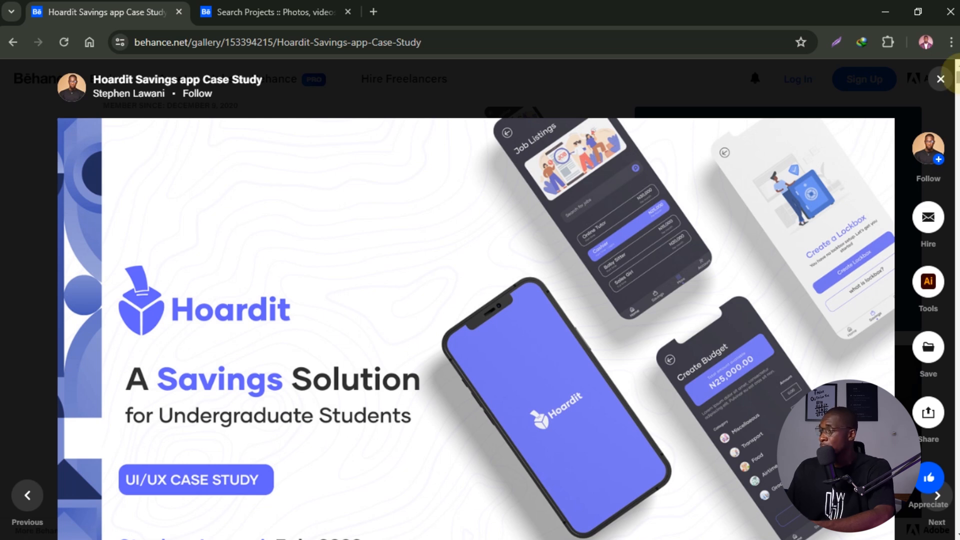
- Browse the Hoardit case study down to its Investment Screen and Savings Challenge sections, then close it
scroll(958, 88, "down", 10)
left_click_drag(957, 83, 956, 386)
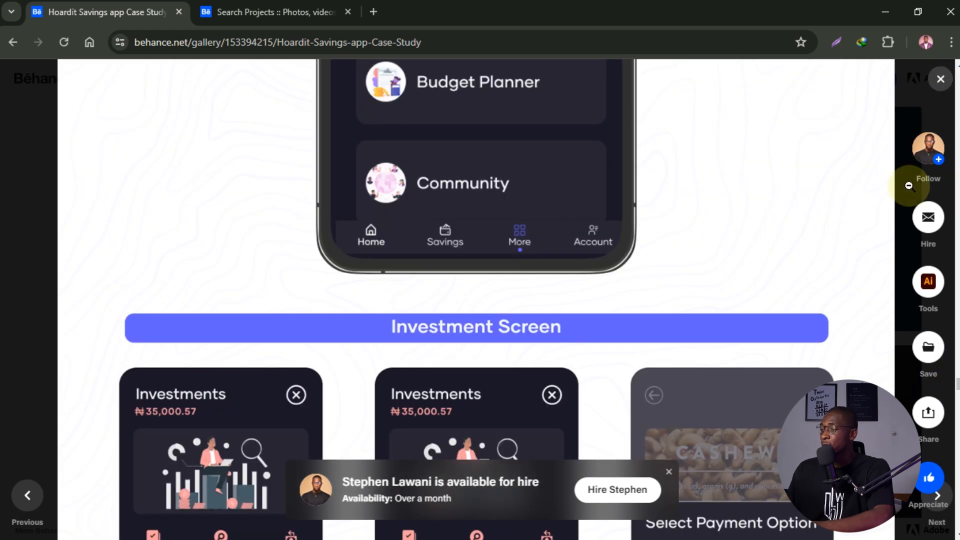
scroll(711, 270, "down", 9)
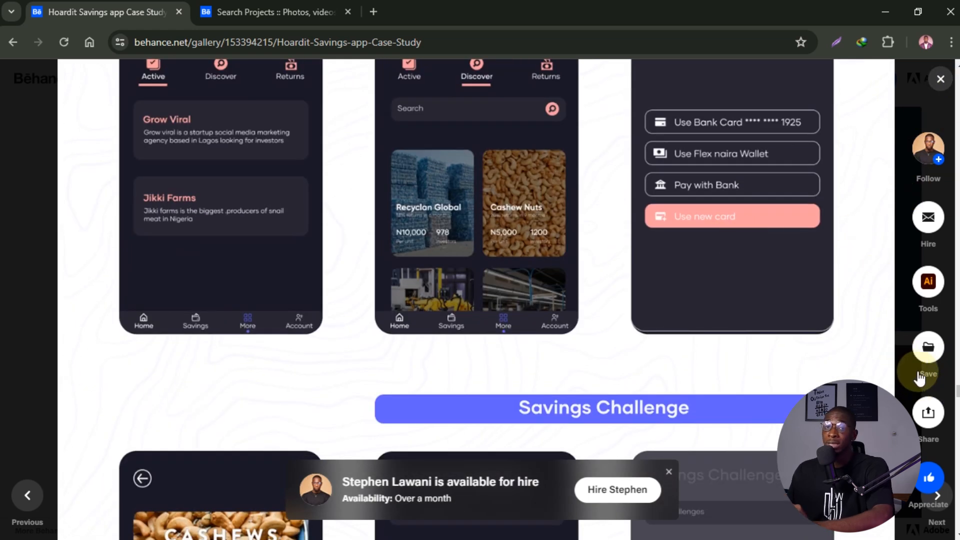
left_click(940, 82)
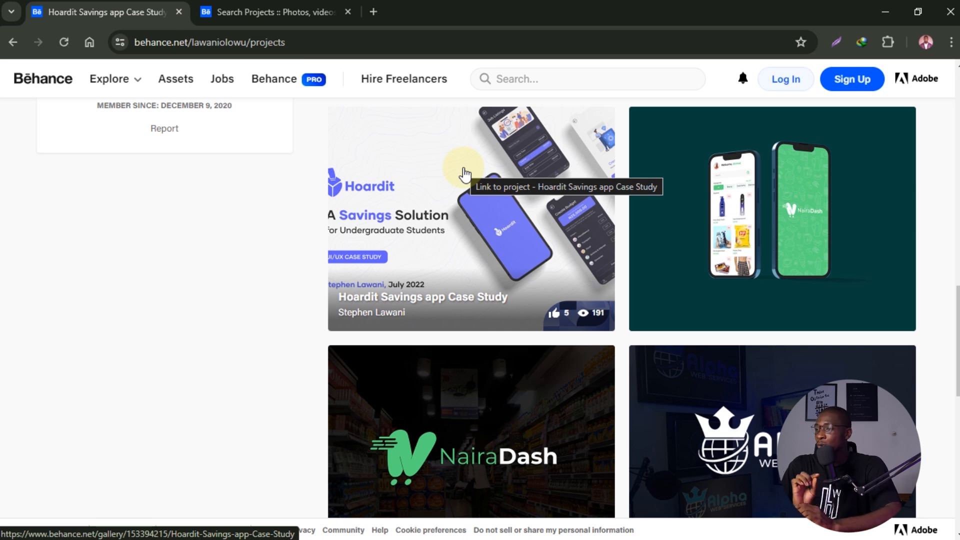
- Return to the Search Projects feed and start the Adobe sign-up for a new Behance account
left_click(98, 83)
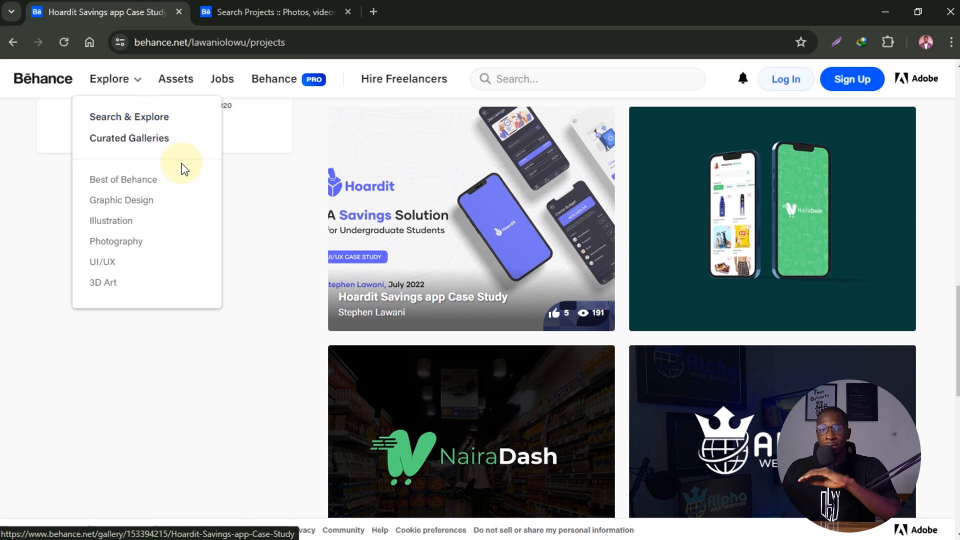
scroll(721, 300, "up", 15)
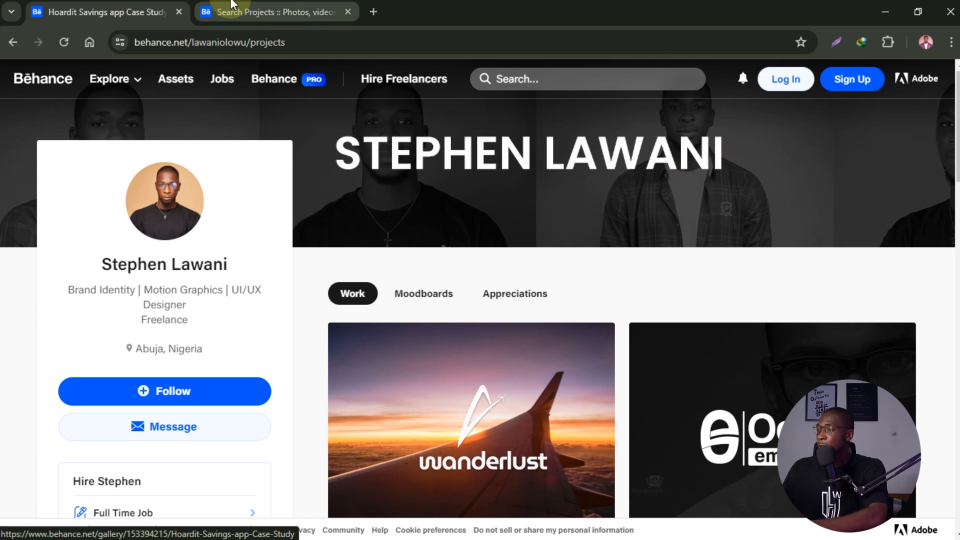
left_click(245, 11)
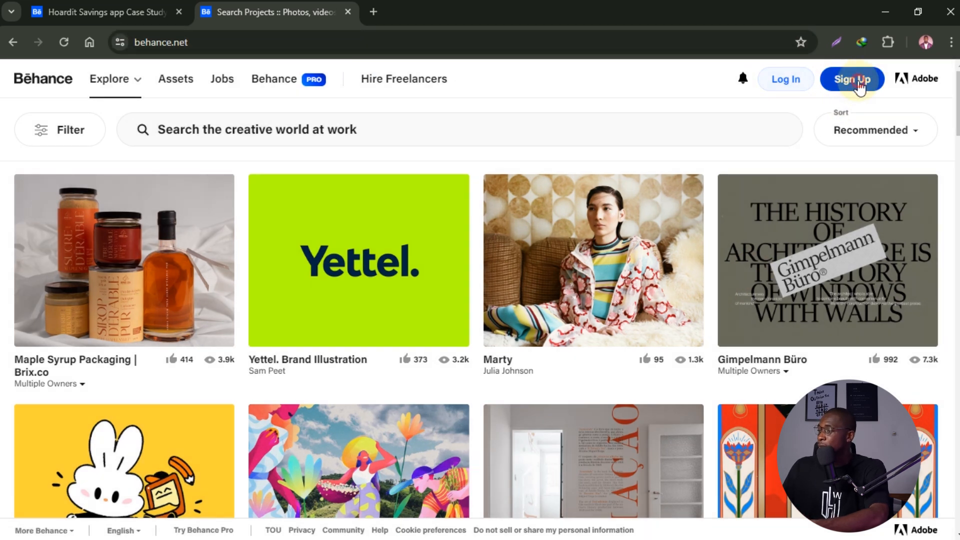
left_click(860, 83)
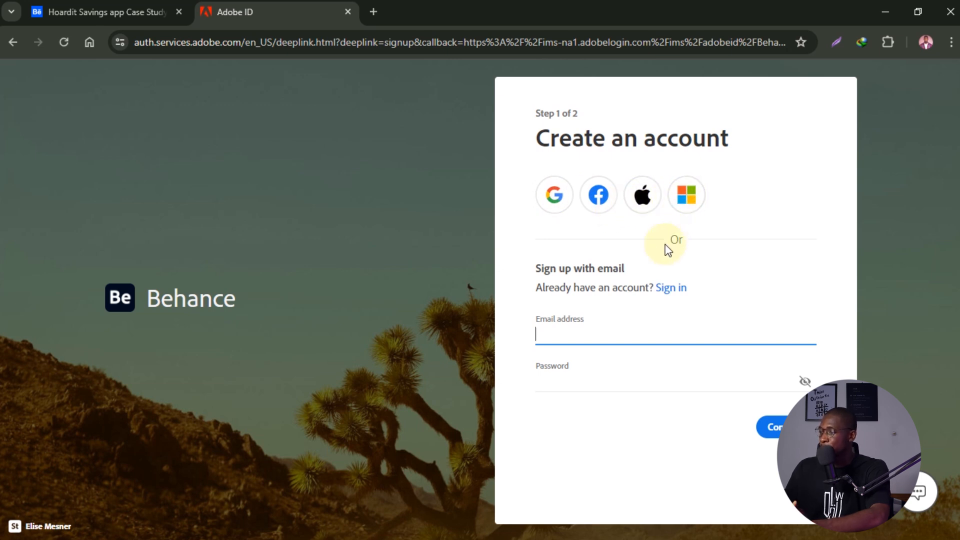
- Create the Behance account by signing up with a Google account
left_click(551, 197)
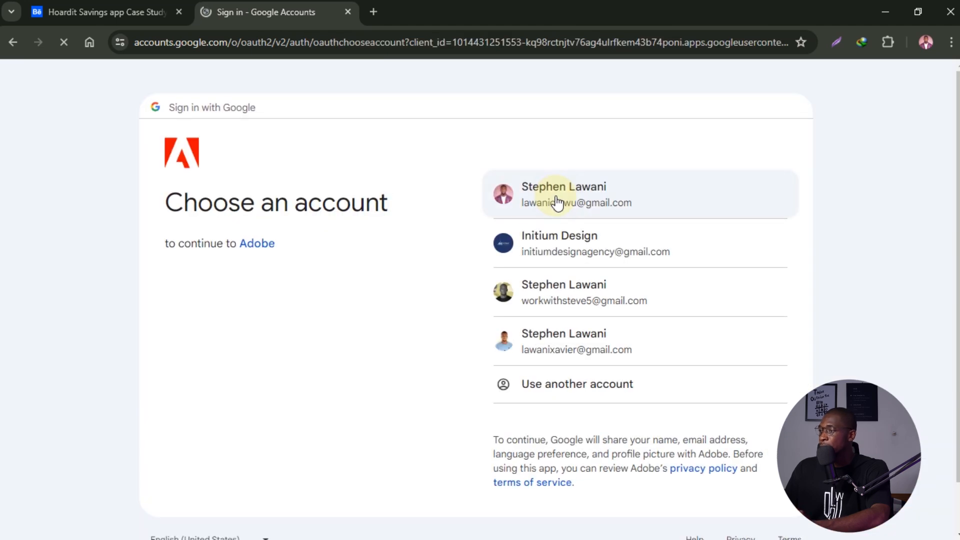
left_click(564, 350)
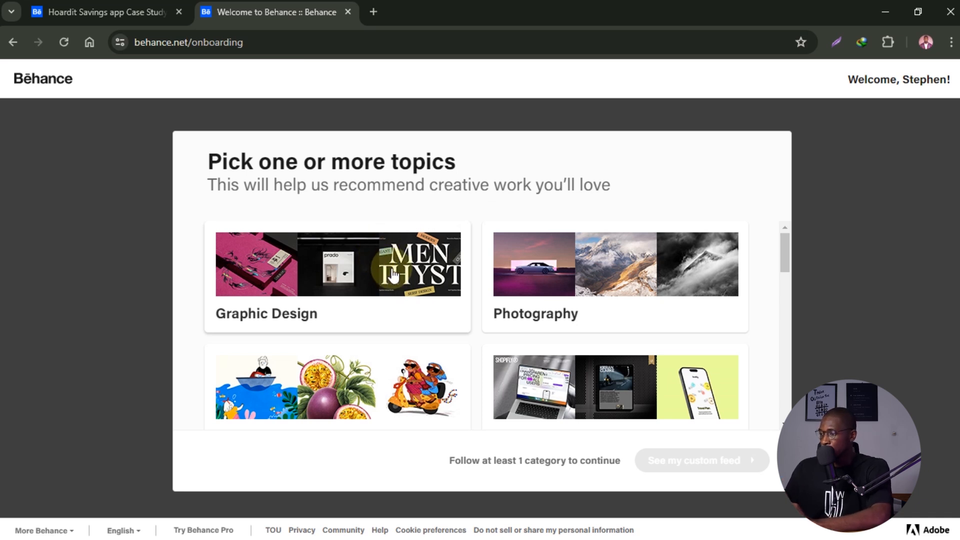
- Follow the Graphic Design, UI/UX and Motion topics and build the custom For You feed
left_click(392, 272)
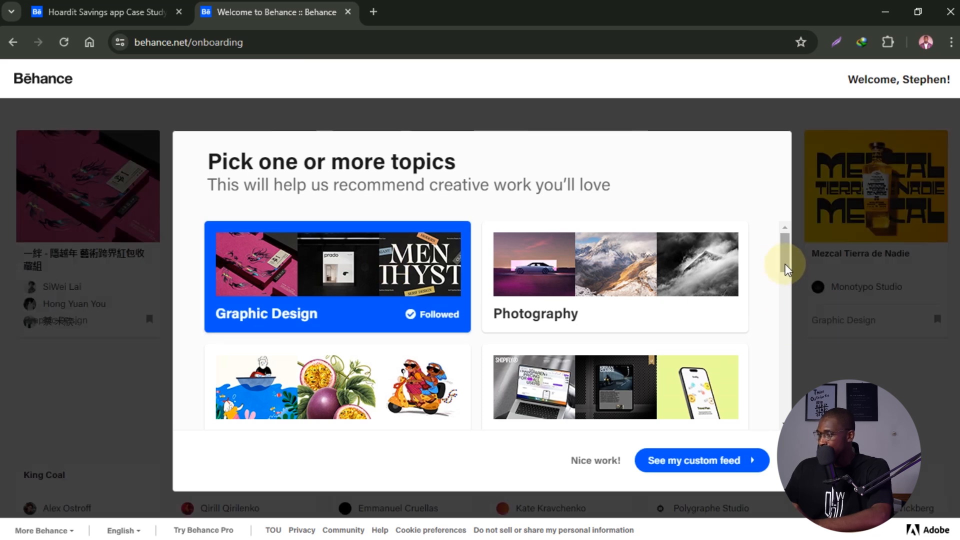
scroll(784, 267, "down", 2)
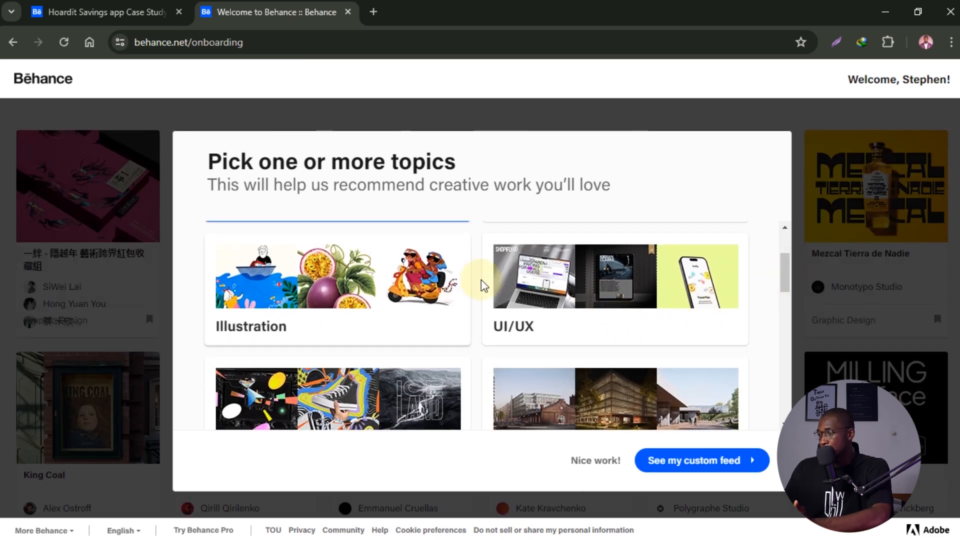
left_click(585, 285)
scroll(784, 293, "down", 1)
scroll(783, 293, "down", 2)
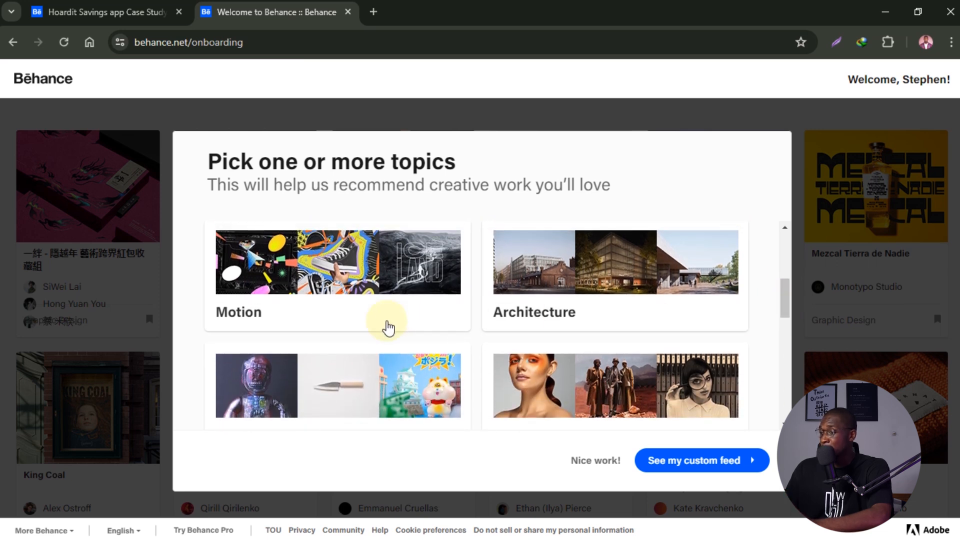
left_click(380, 260)
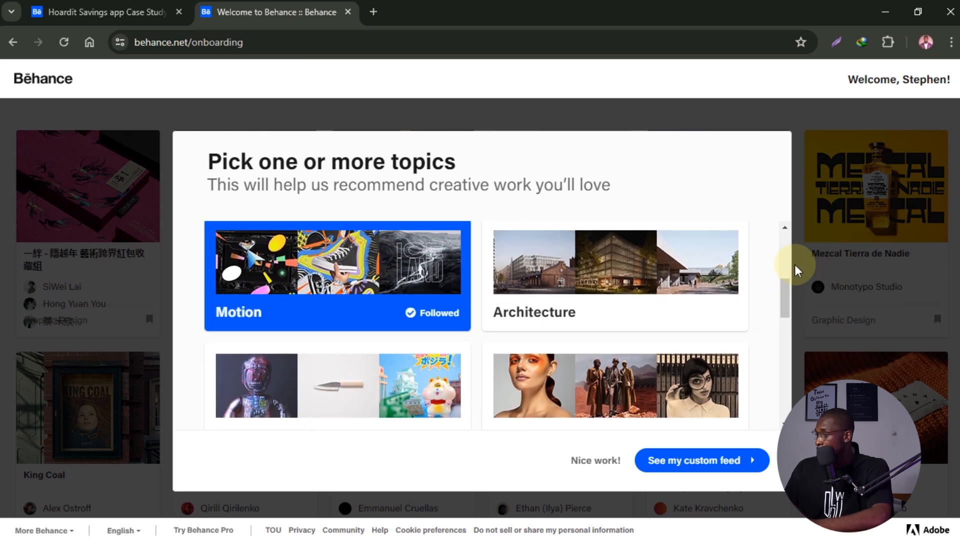
left_click_drag(784, 293, 784, 325)
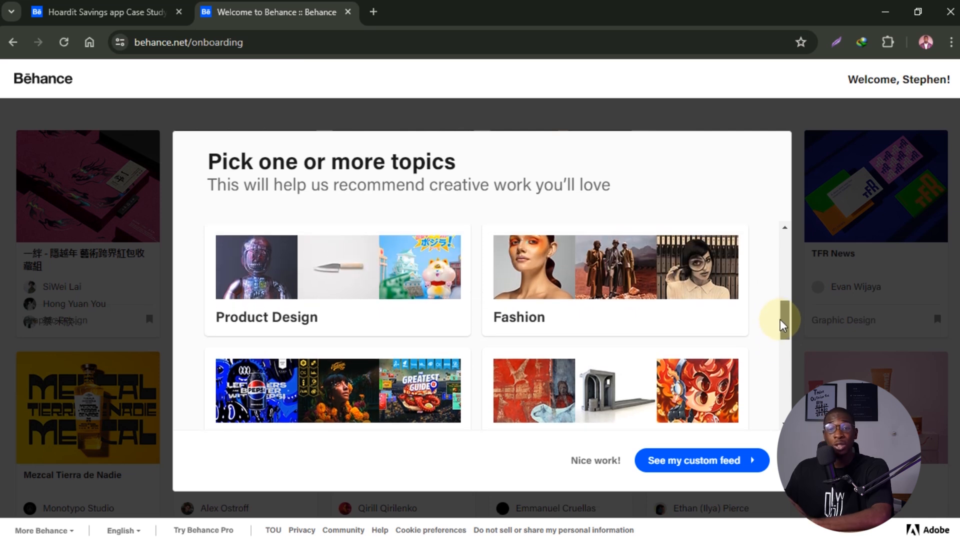
left_click_drag(783, 325, 773, 253)
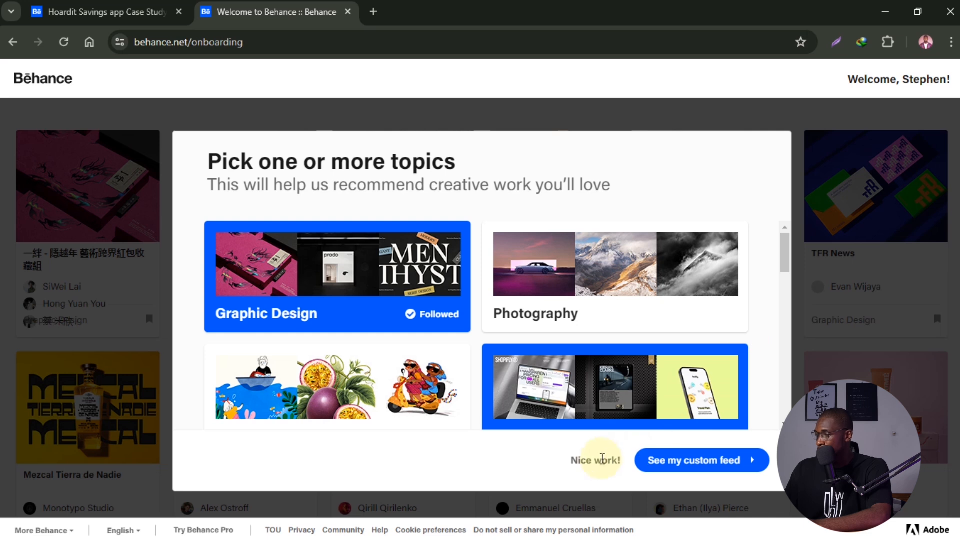
left_click(682, 459)
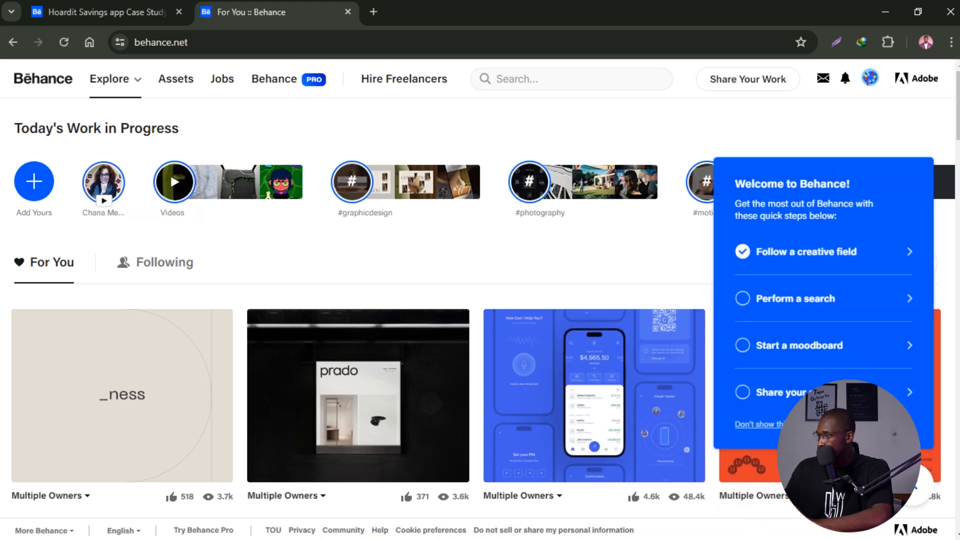
- Scroll the For You feed and open the Lucía Patisserie brand identity project
scroll(955, 178, "down", 5)
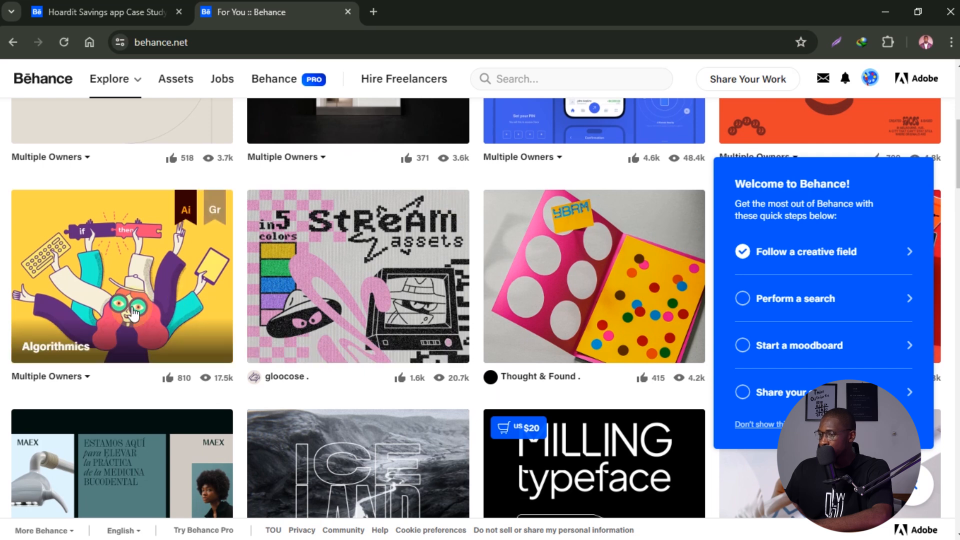
scroll(138, 319, "down", 5)
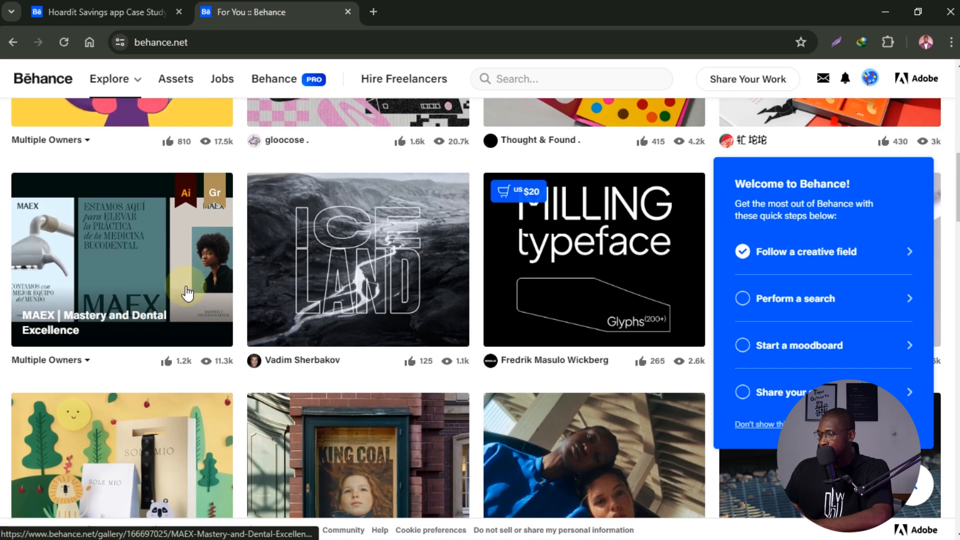
scroll(203, 296, "down", 1)
scroll(463, 160, "down", 5)
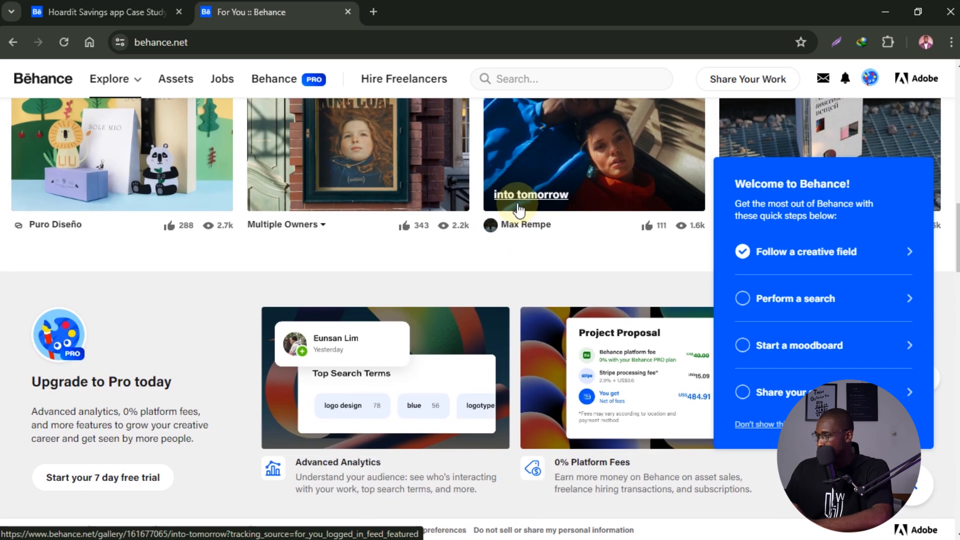
scroll(480, 253, "down", 8)
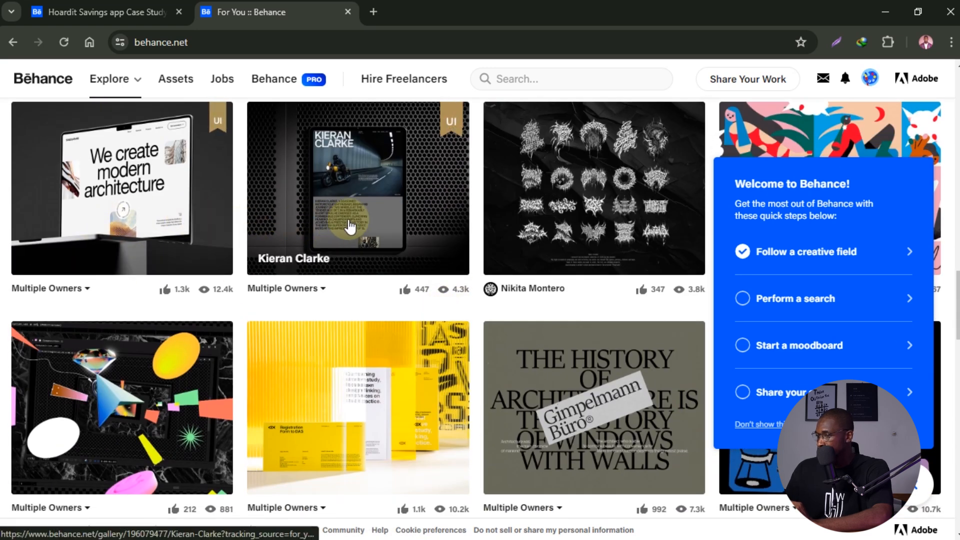
scroll(422, 257, "down", 15)
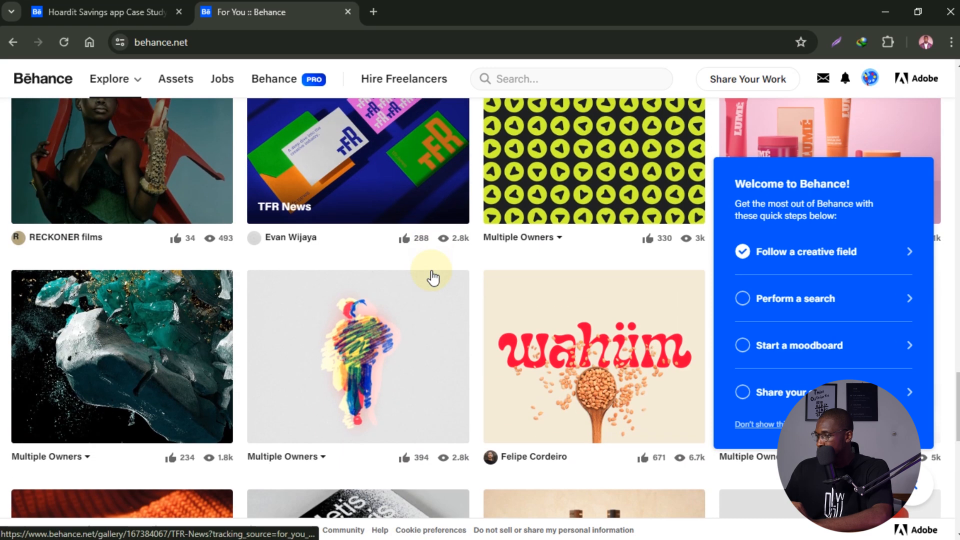
scroll(430, 275, "up", 5)
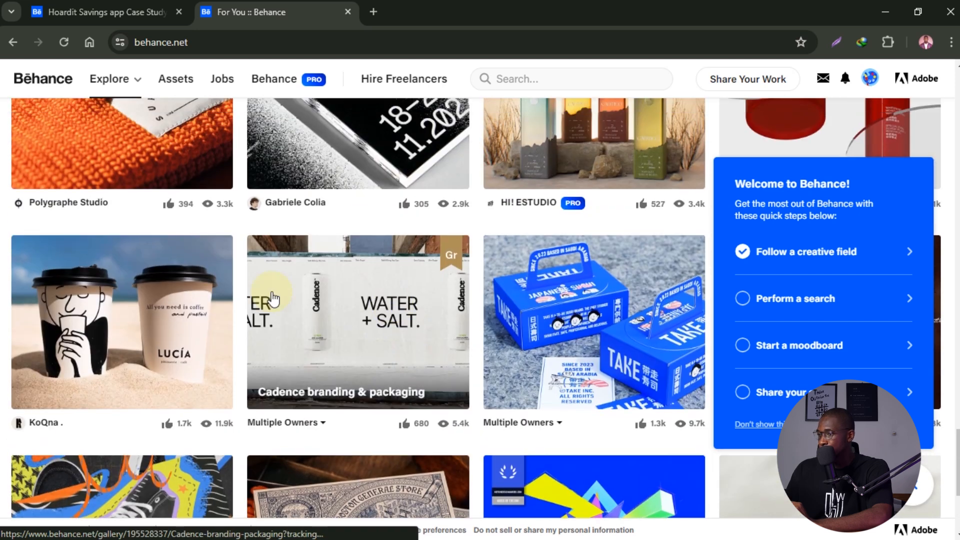
left_click(57, 313)
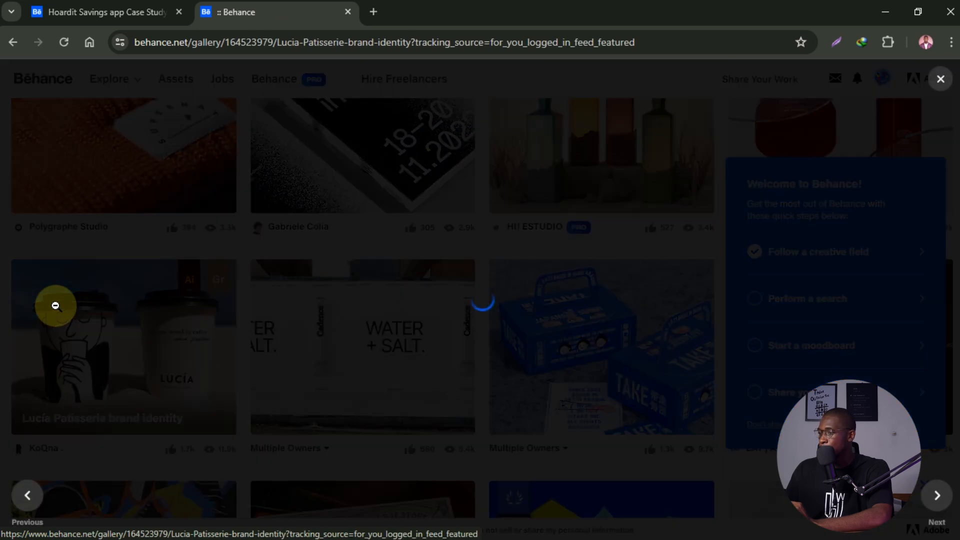
- Browse the Lucía Patisserie project, close it, and bring up the account dropdown
scroll(600, 285, "down", 5)
scroll(631, 299, "down", 15)
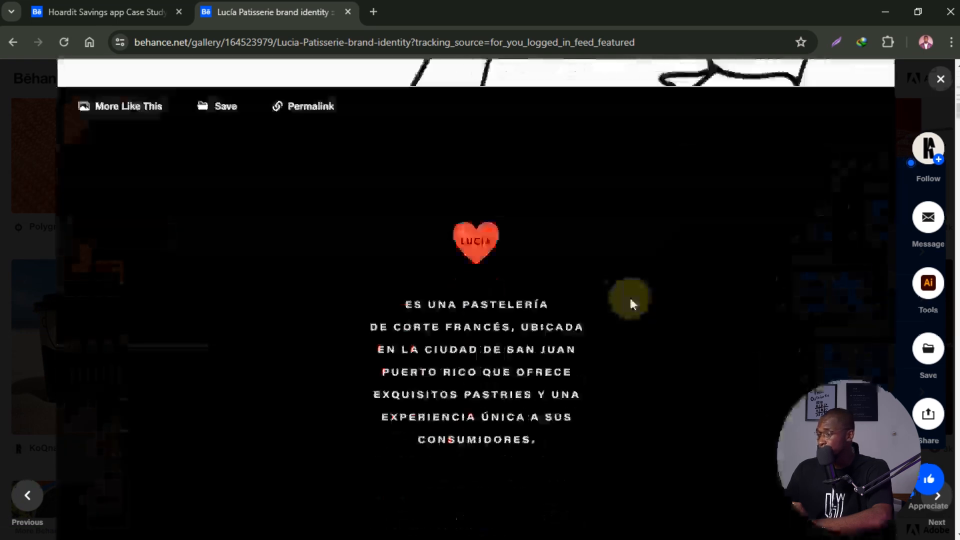
scroll(631, 299, "down", 20)
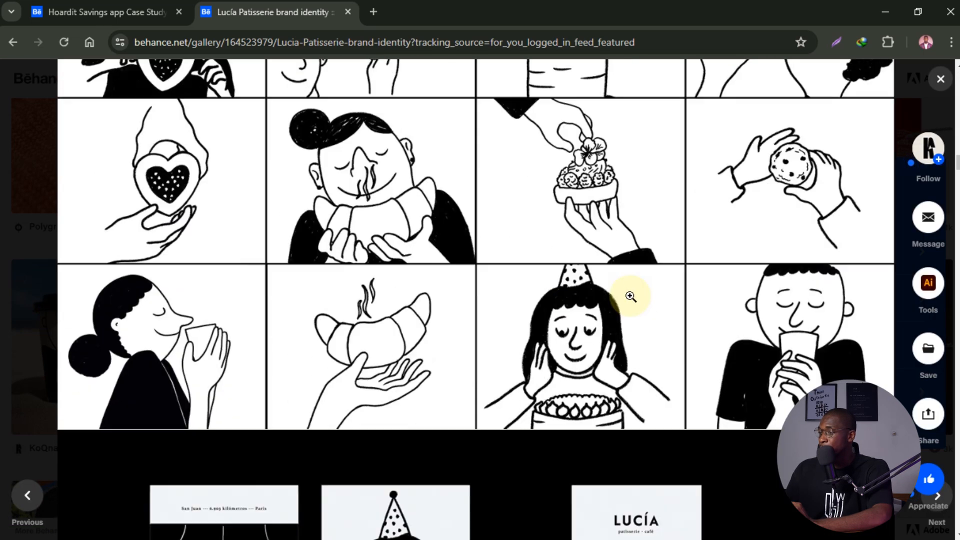
scroll(630, 295, "down", 8)
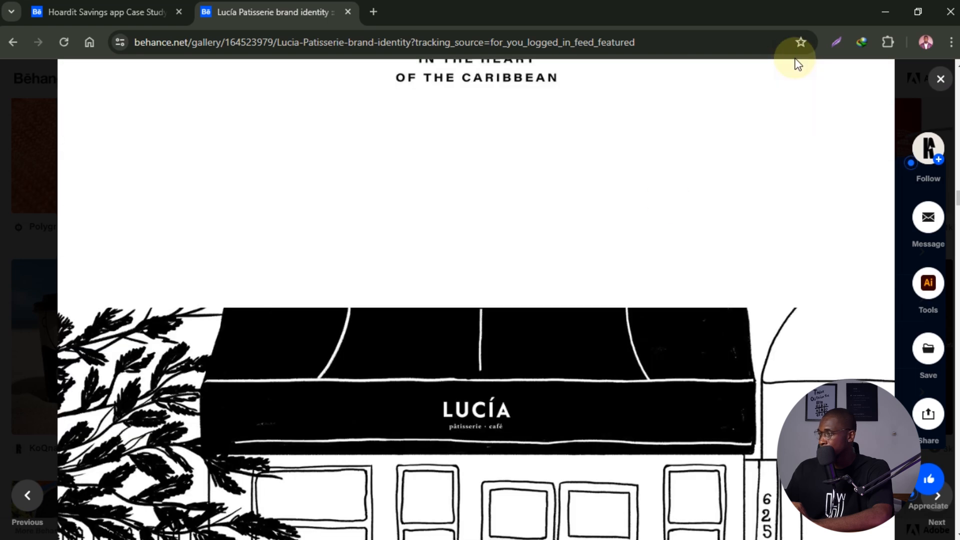
left_click(940, 79)
scroll(727, 292, "up", 12)
scroll(725, 310, "up", 10)
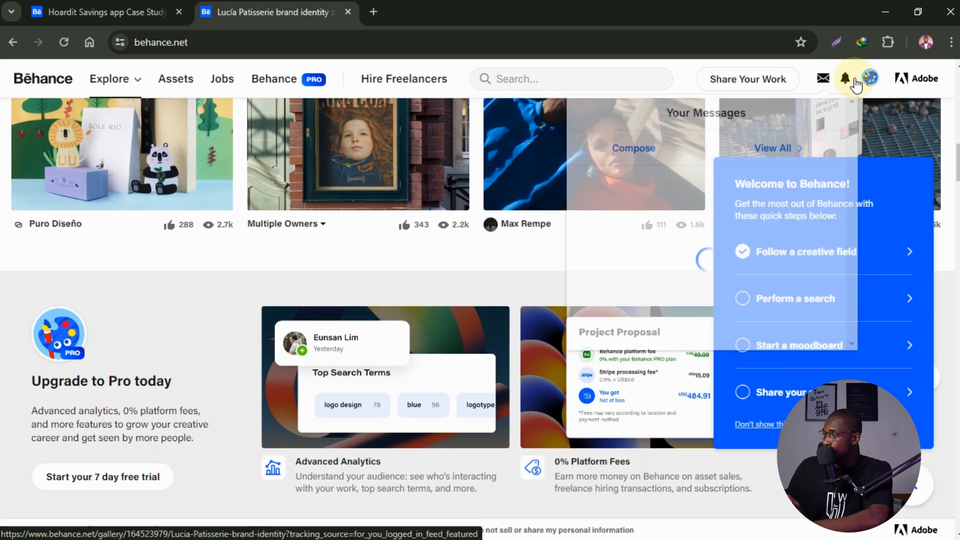
mouse_move(871, 80)
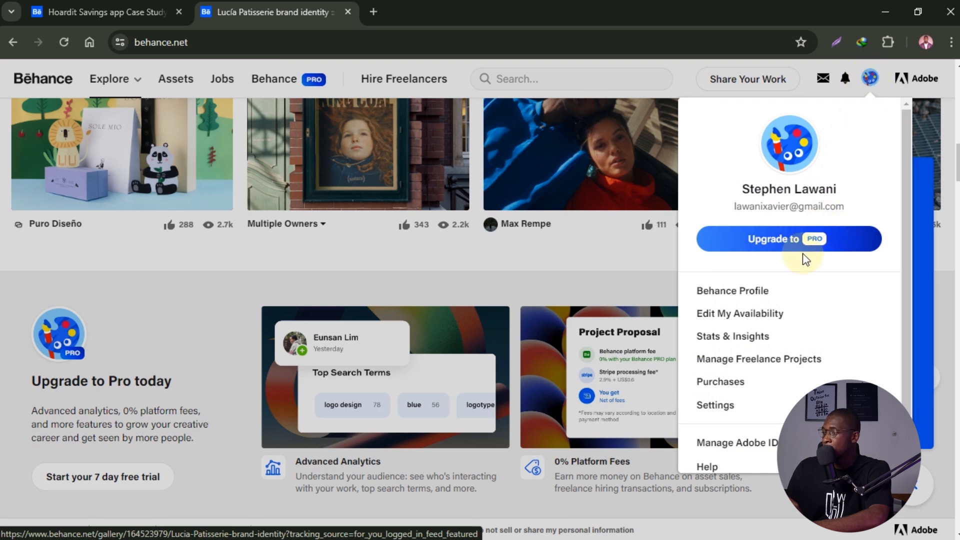
- Go to your own Behance profile and look over its empty project list and Profile Checklist
left_click(736, 294)
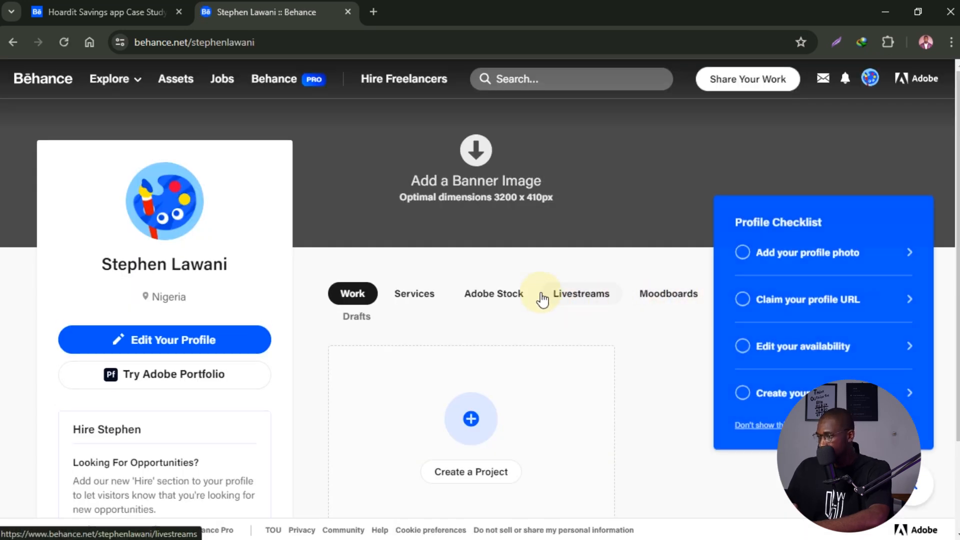
scroll(545, 295, "down", 3)
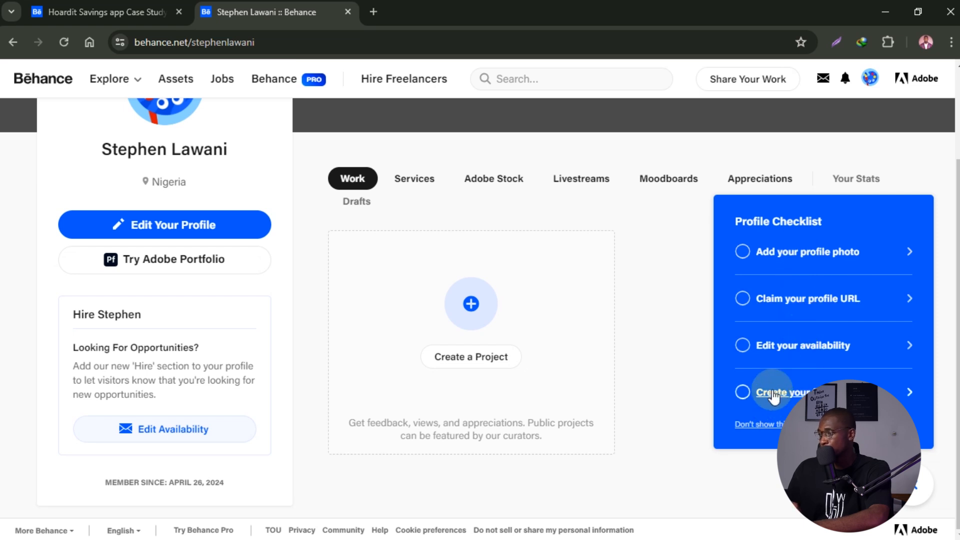
scroll(798, 325, "up", 3)
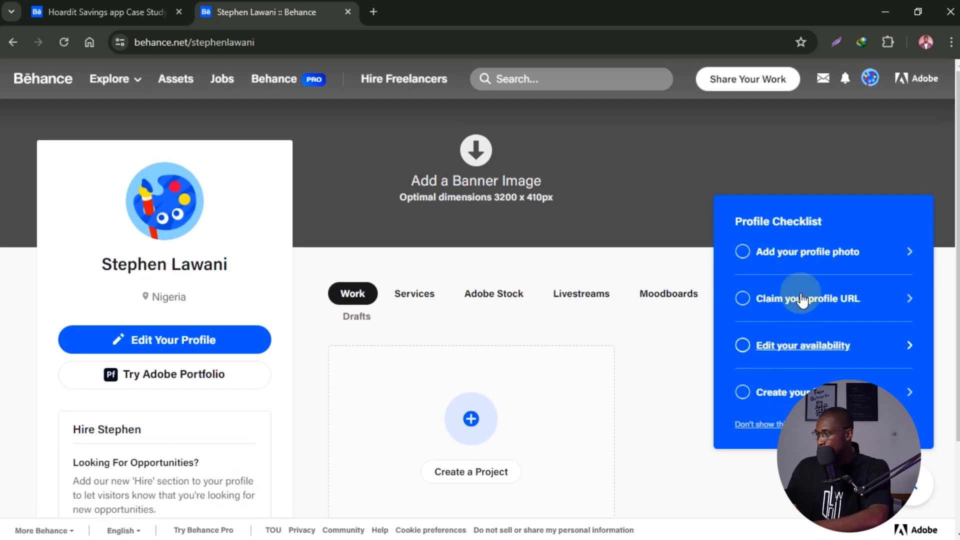
- Upload portrait new.jpg from Pictures as the profile photo, cropped around the face
left_click(799, 255)
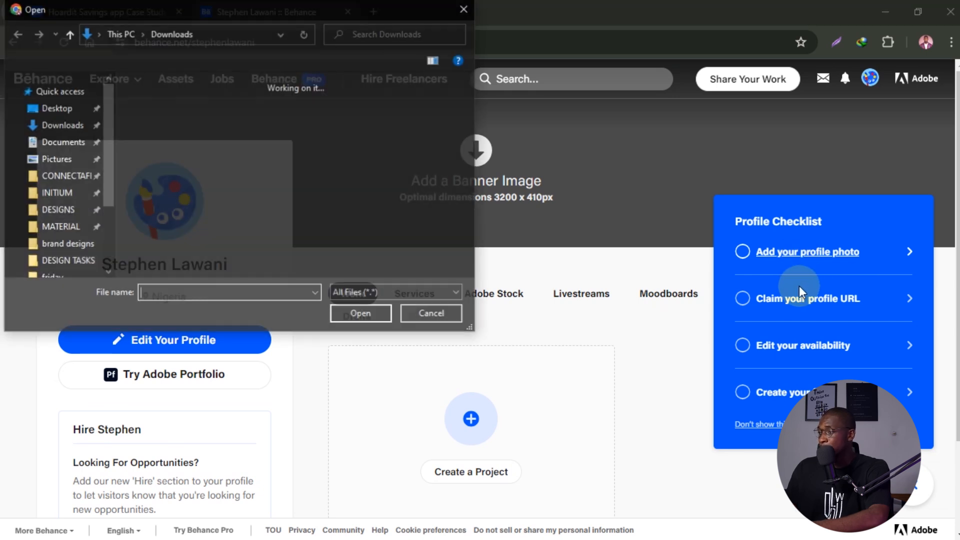
left_click(70, 228)
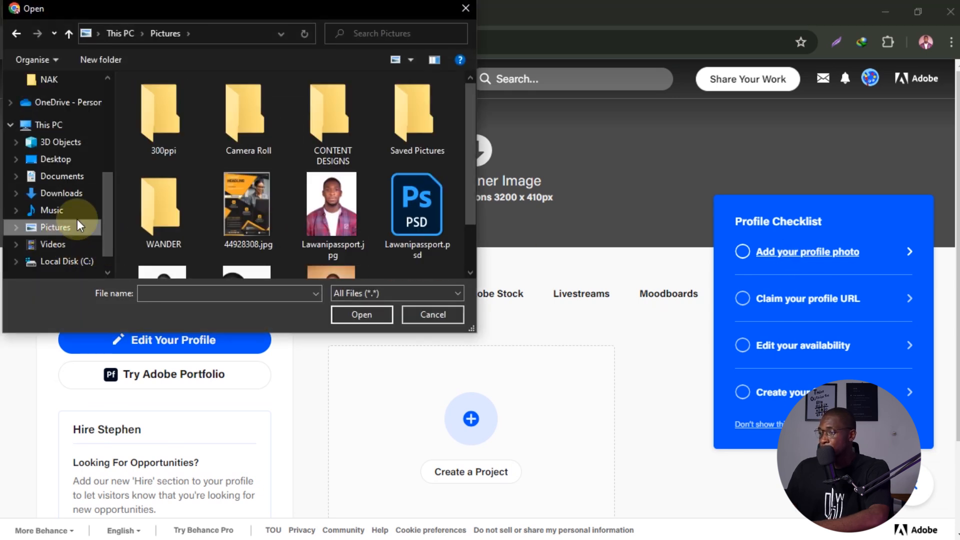
scroll(339, 216, "down", 1)
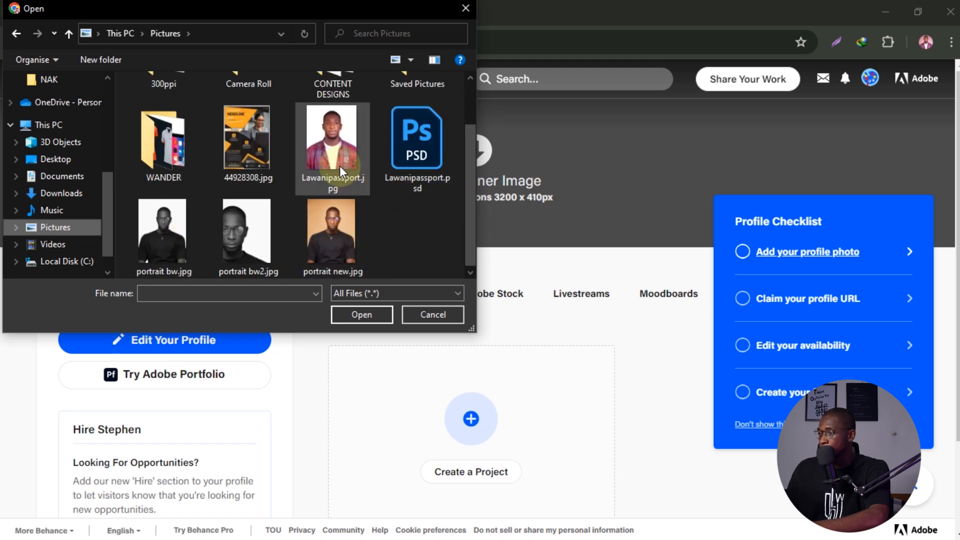
double_click(341, 224)
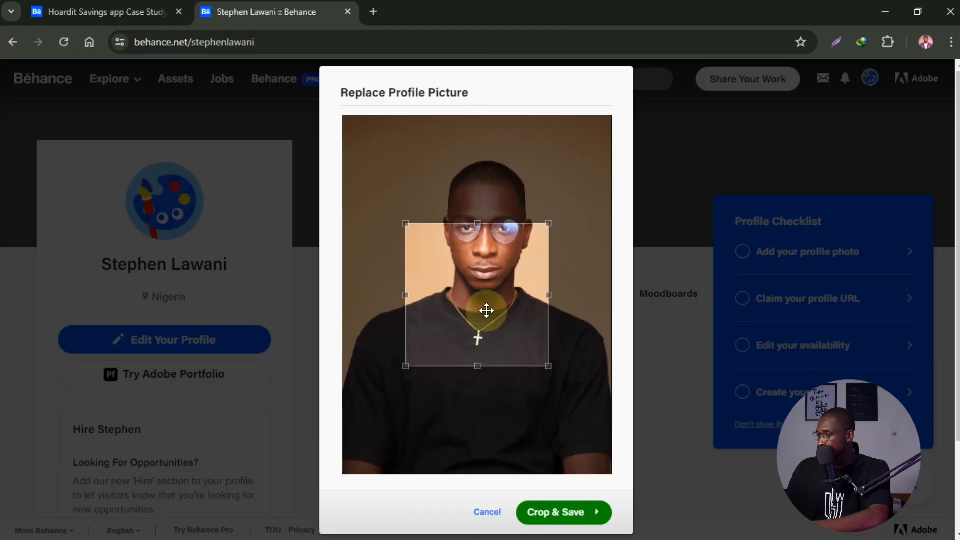
left_click_drag(509, 266, 510, 212)
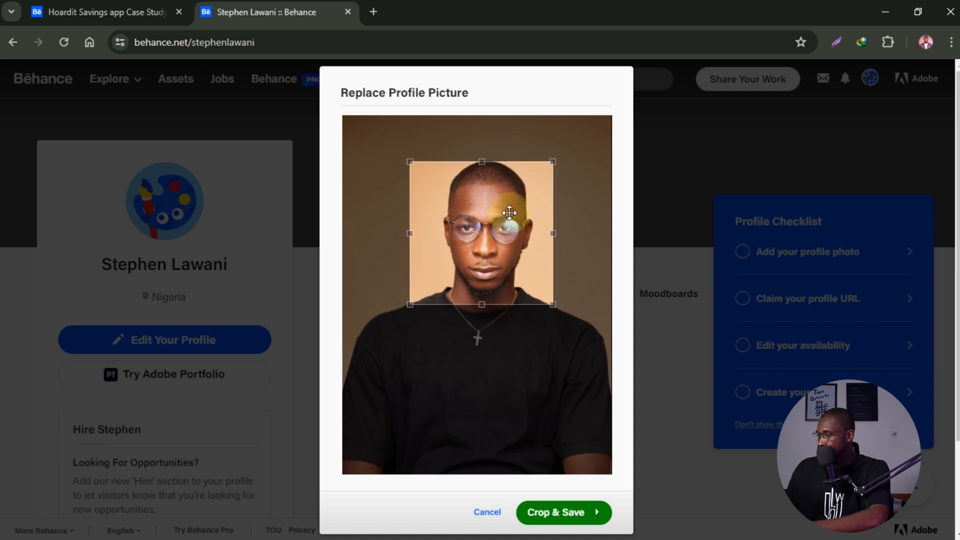
left_click(565, 512)
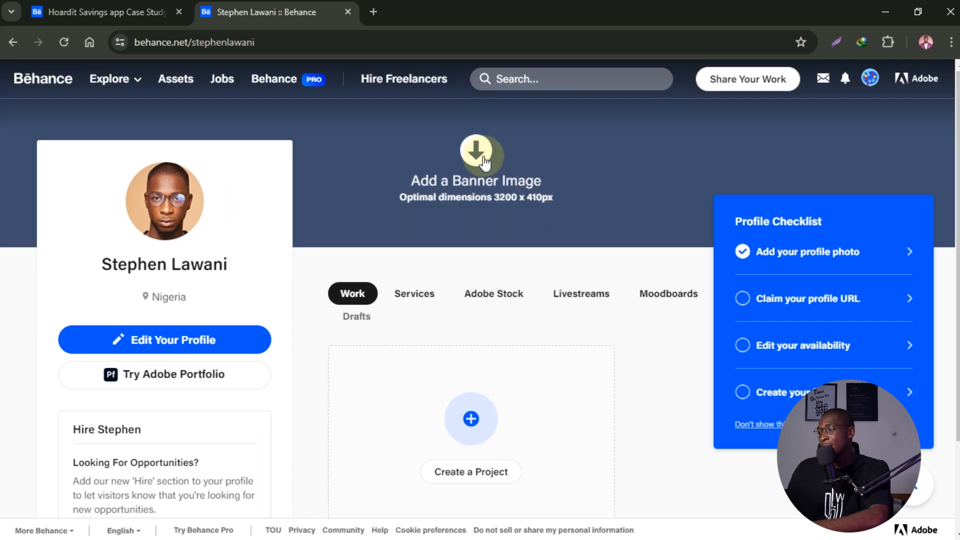
- Compare against the reference profile tab, cancel adding a banner, and go to Edit Your Profile
left_click(108, 12)
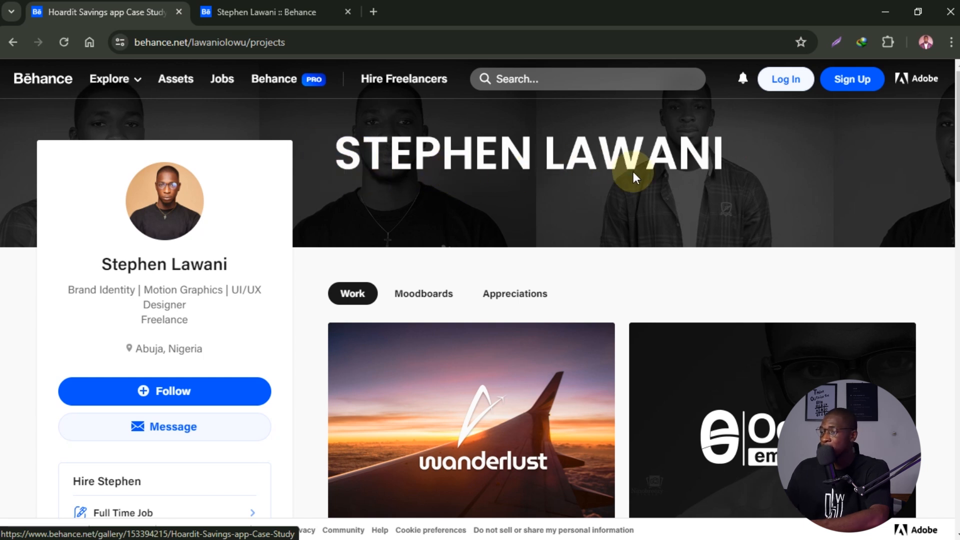
left_click(280, 12)
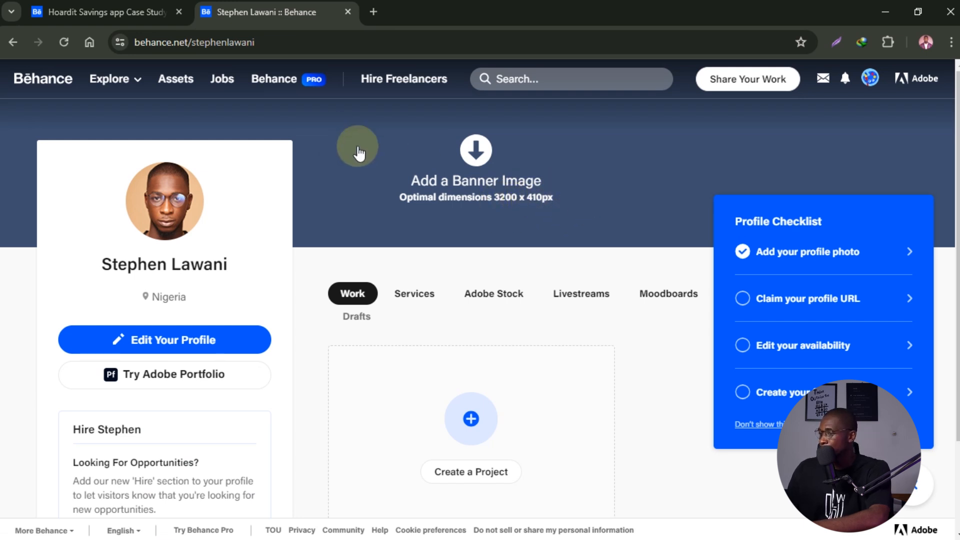
left_click(626, 199)
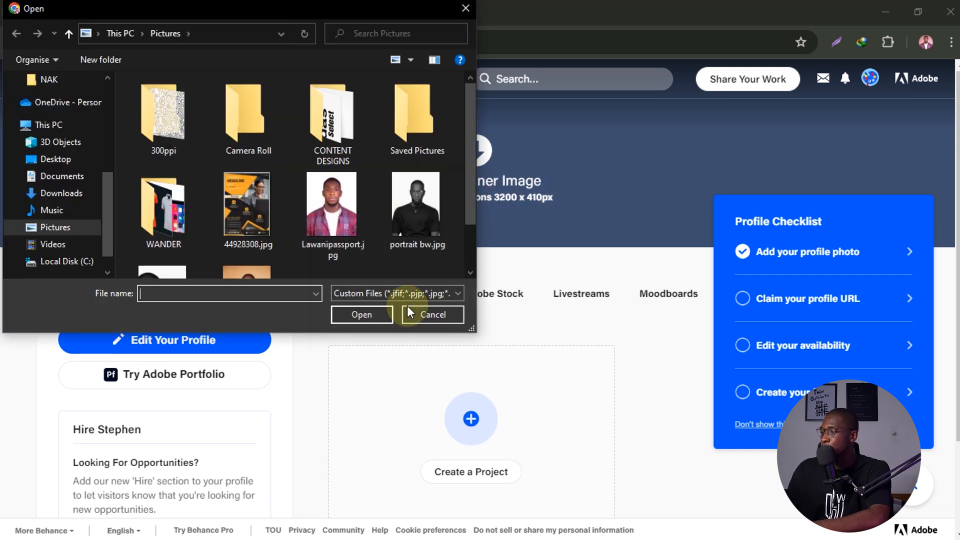
left_click(432, 312)
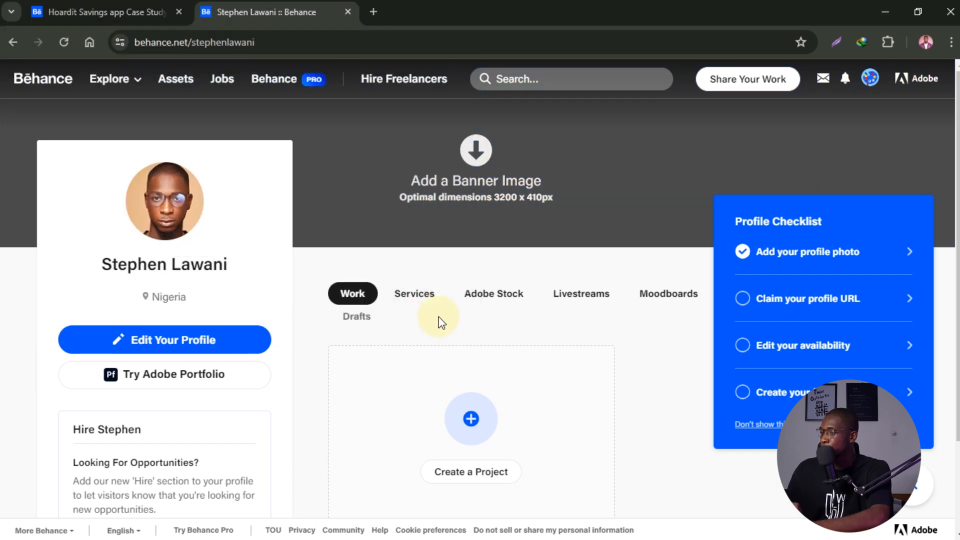
scroll(445, 311, "down", 2)
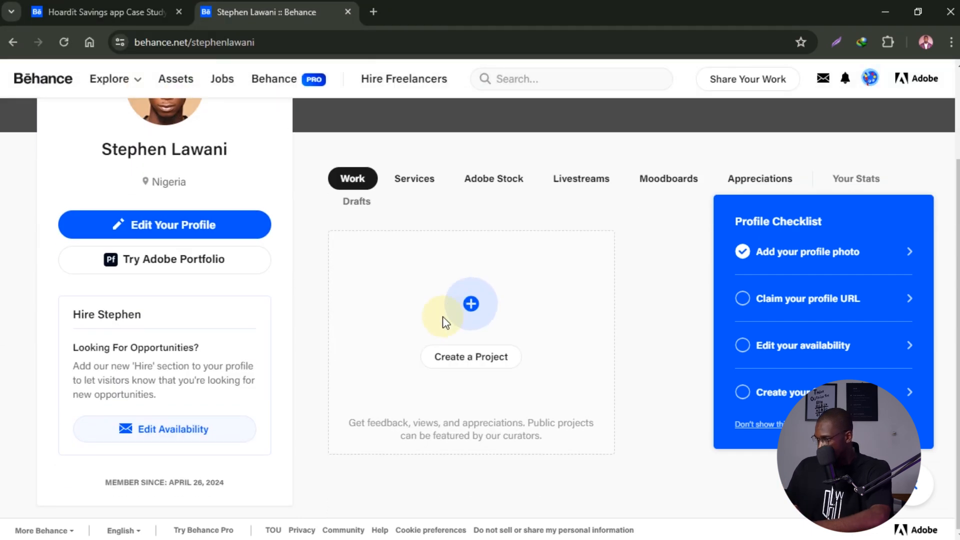
left_click(199, 226)
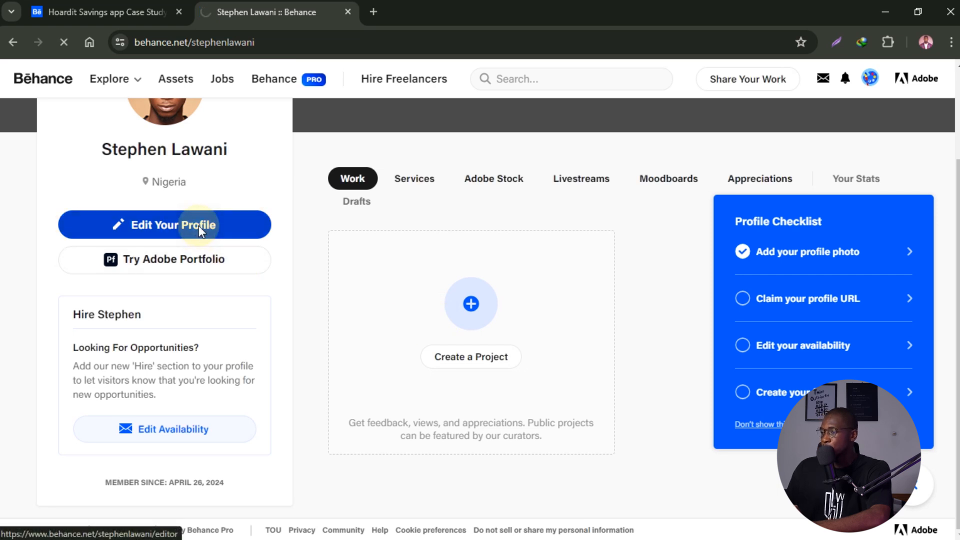
- Enter 'Graphic Designer' as the profile occupation
left_click(579, 239)
left_click(699, 239)
scroll(591, 203, "down", 2)
left_click(583, 175)
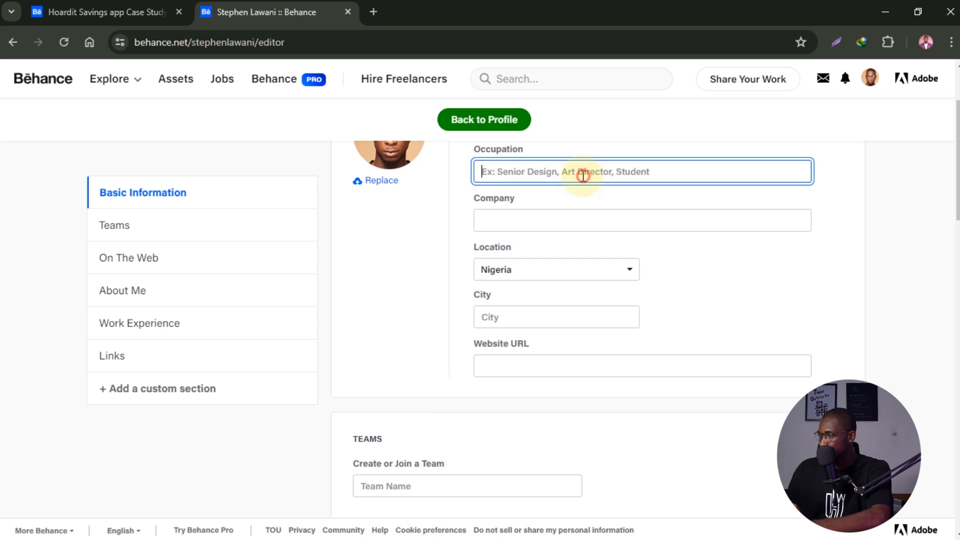
scroll(588, 207, "up", 2)
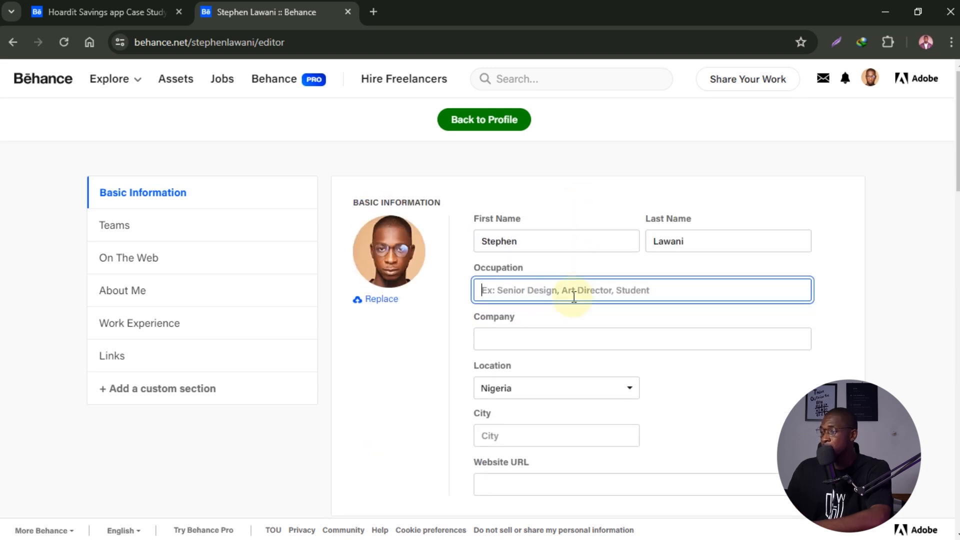
type("Gr")
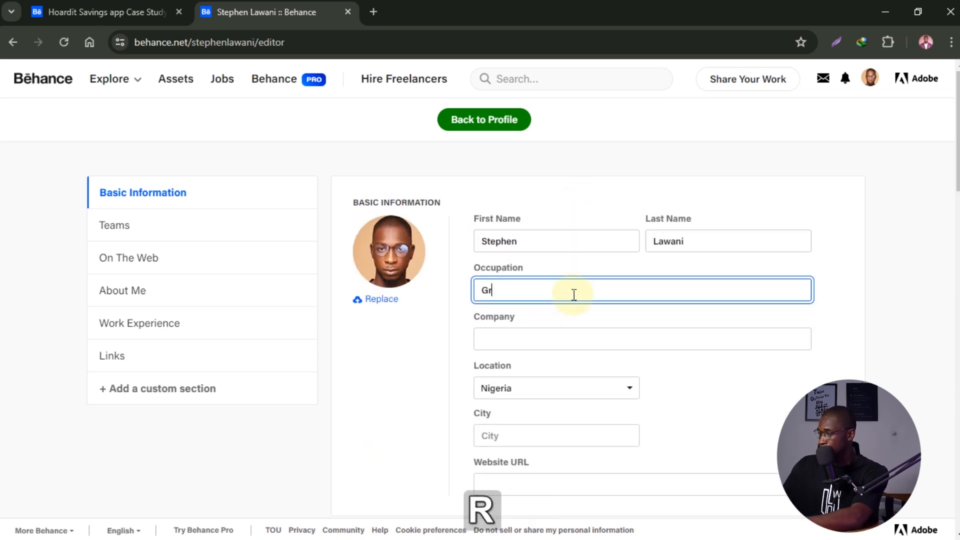
type("aphic ")
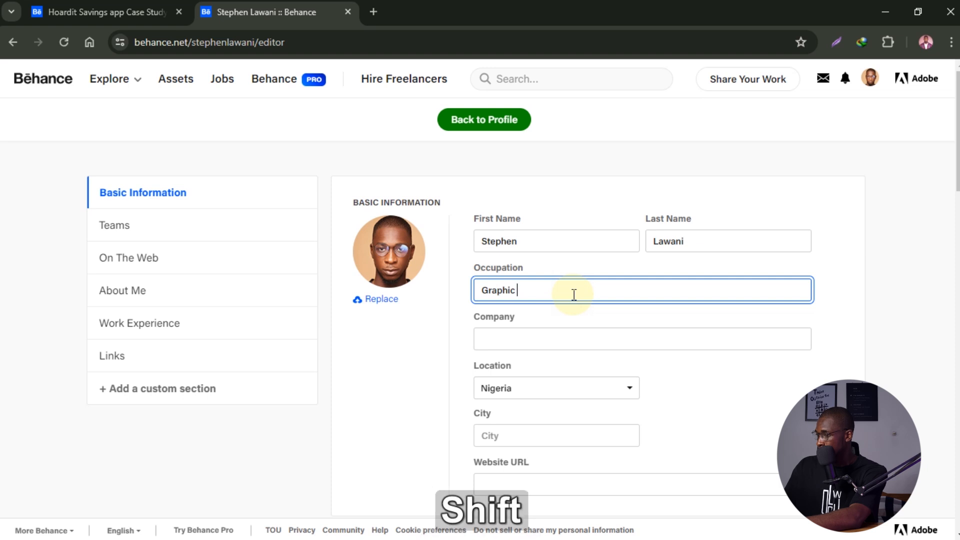
type("Designe")
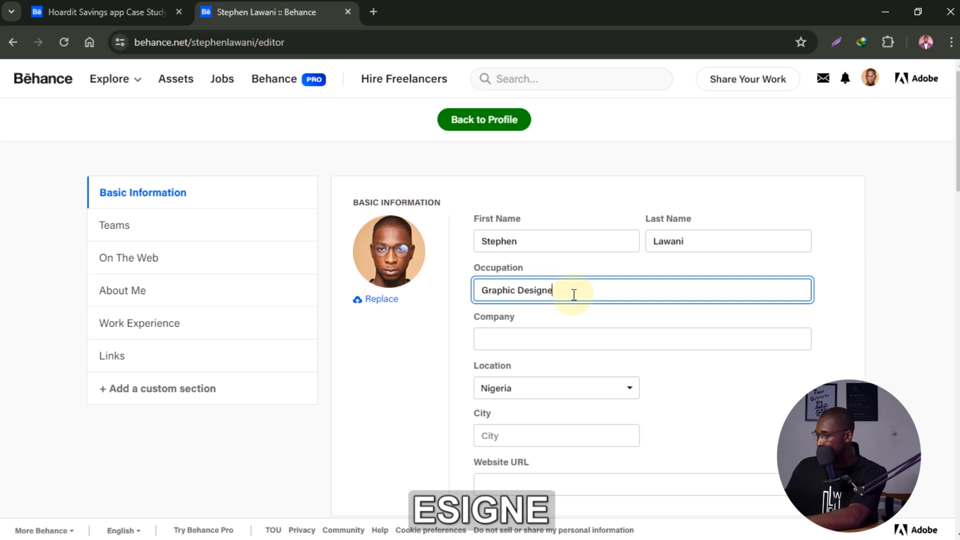
type("r")
- Enter 'Initium Design Academy' as the company, correcting the mistyped letter
left_click(584, 335)
type("Initium Design Aa")
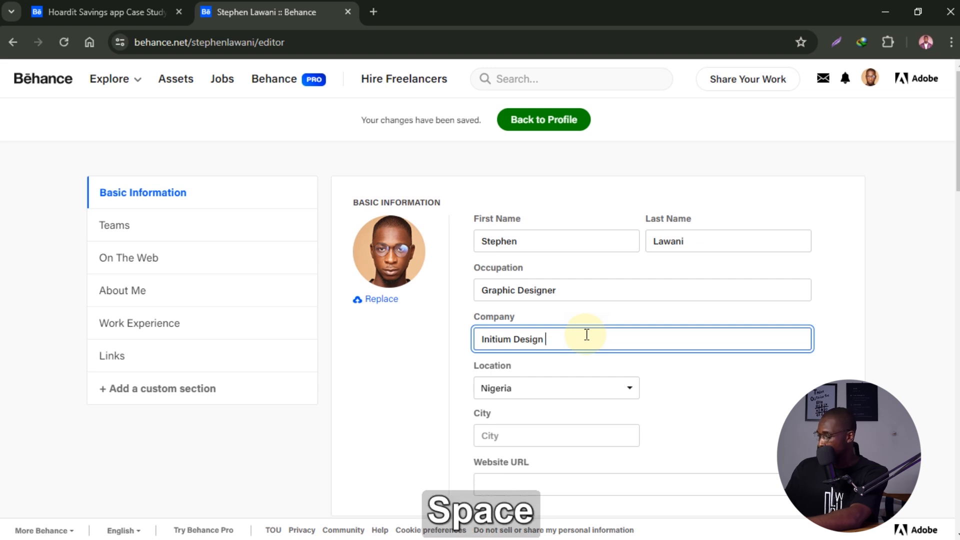
key("BackSpace")
type("cadem")
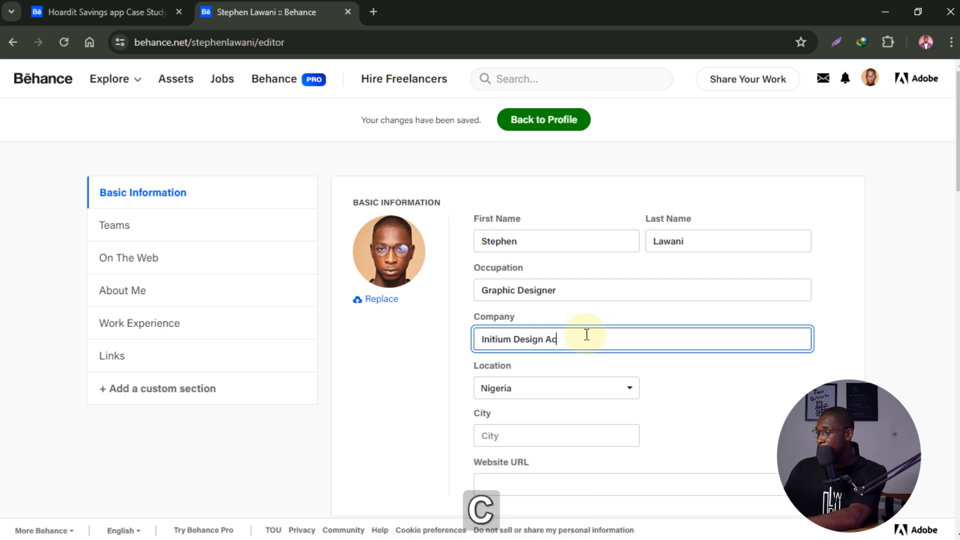
type("y")
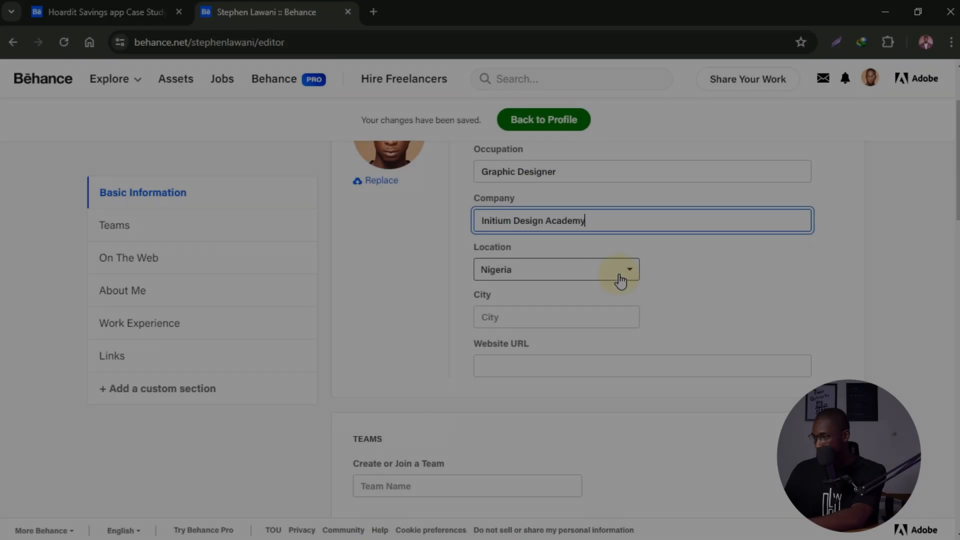
- Keep Nigeria selected as the profile location
left_click(620, 275)
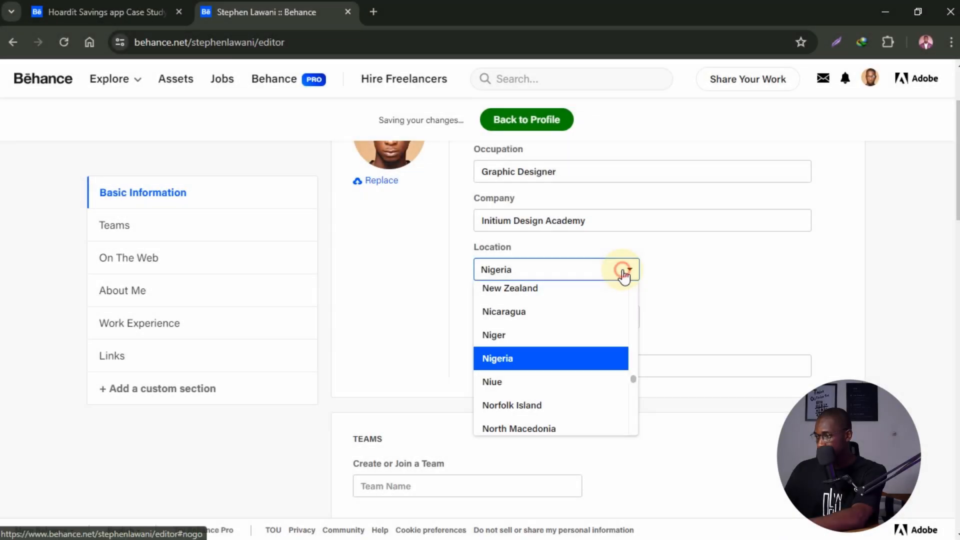
left_click(623, 273)
left_click(629, 275)
left_click(629, 276)
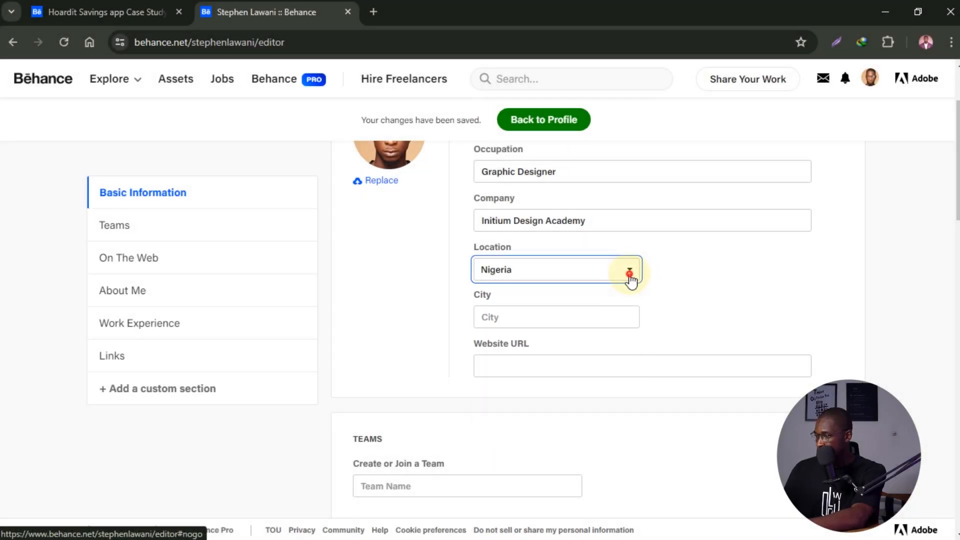
- Set the city to Makurdi North from the site's suggestion list
left_click(597, 312)
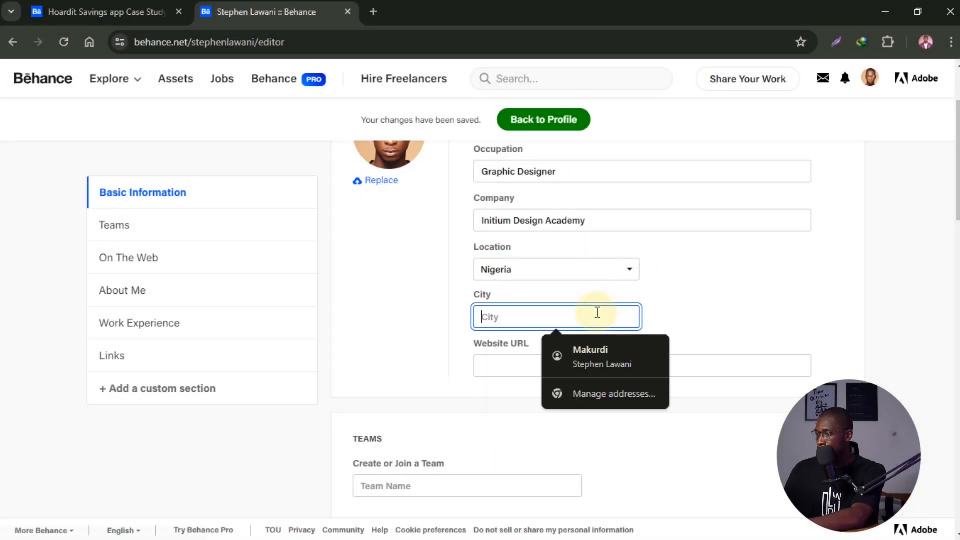
left_click(600, 348)
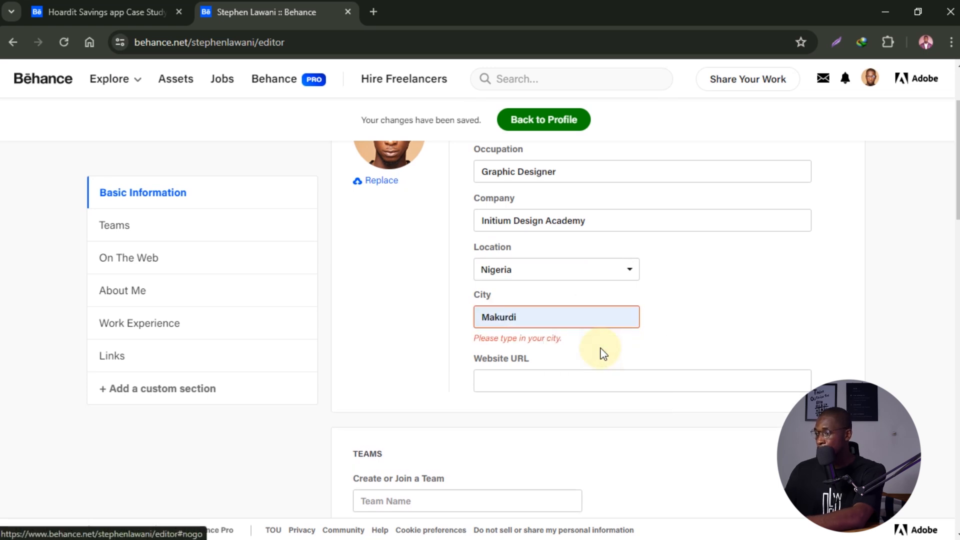
left_click(512, 316)
key("BackSpace")
type("i")
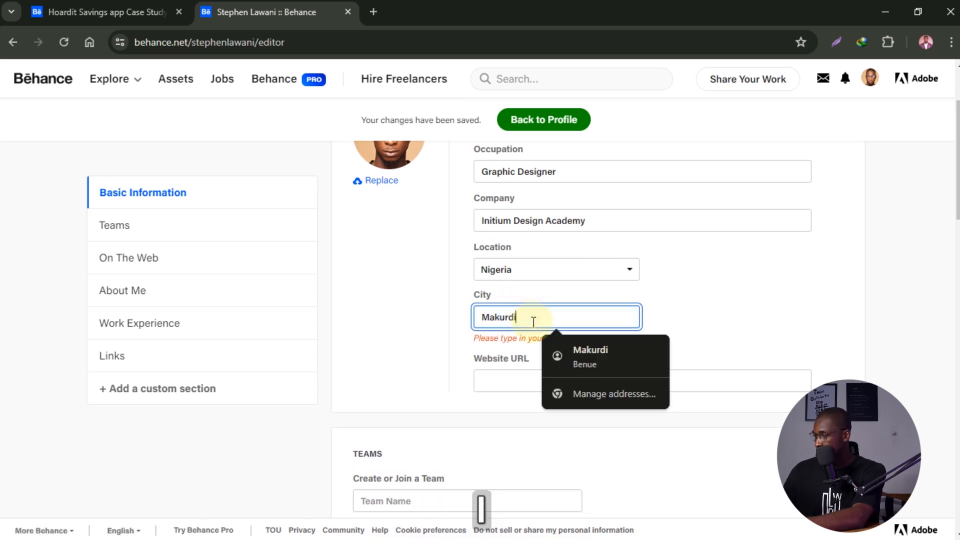
left_click(761, 322)
left_click(578, 316)
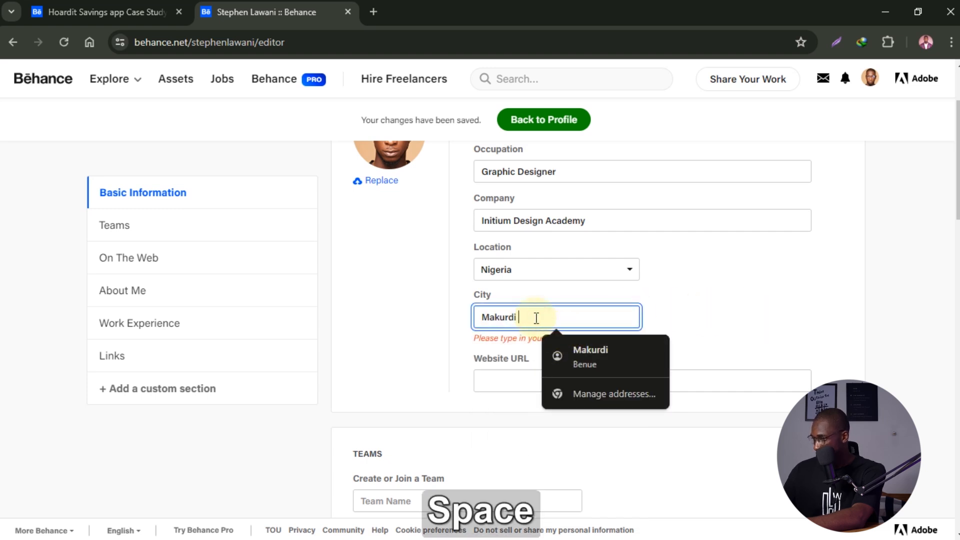
key("Down")
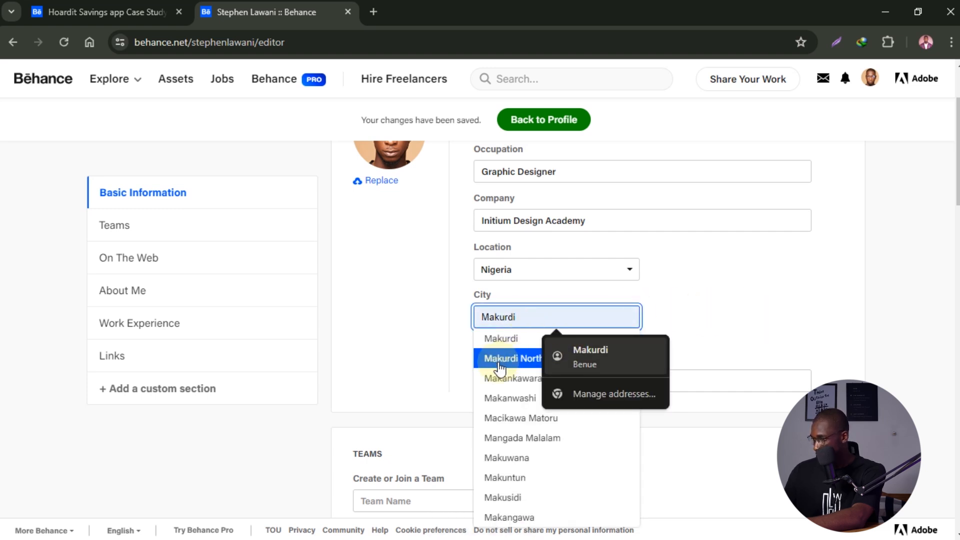
left_click(498, 360)
- Leave the website URL field blank
left_click(594, 365)
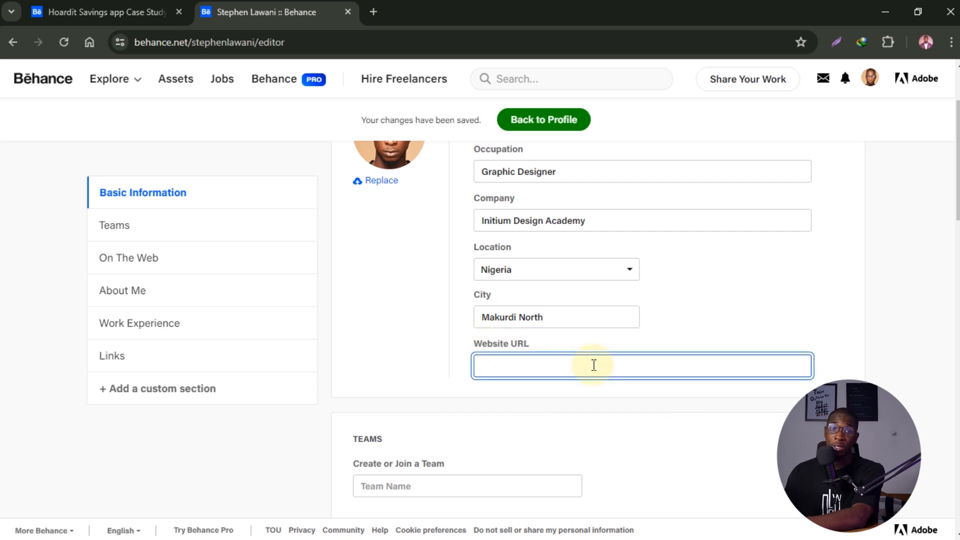
scroll(594, 365, "down", 2)
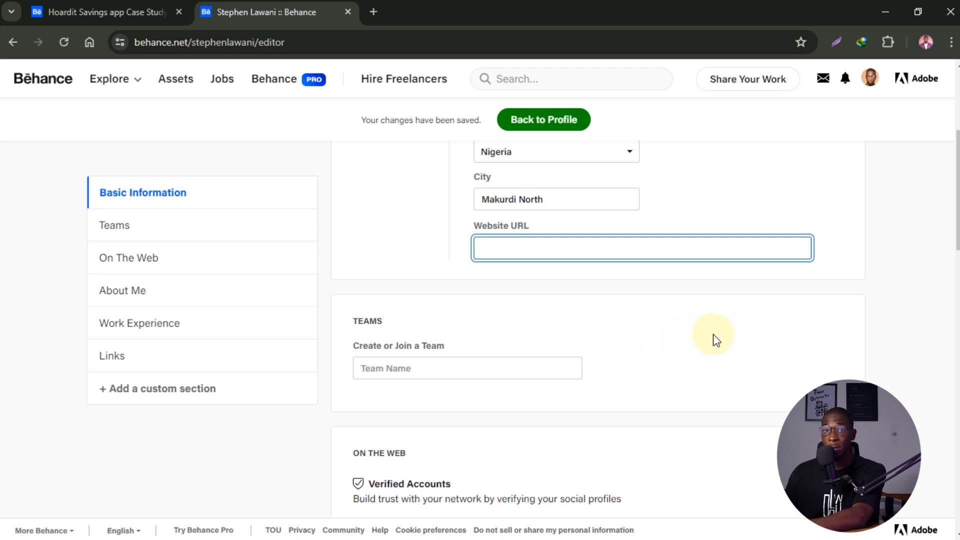
left_click(715, 330)
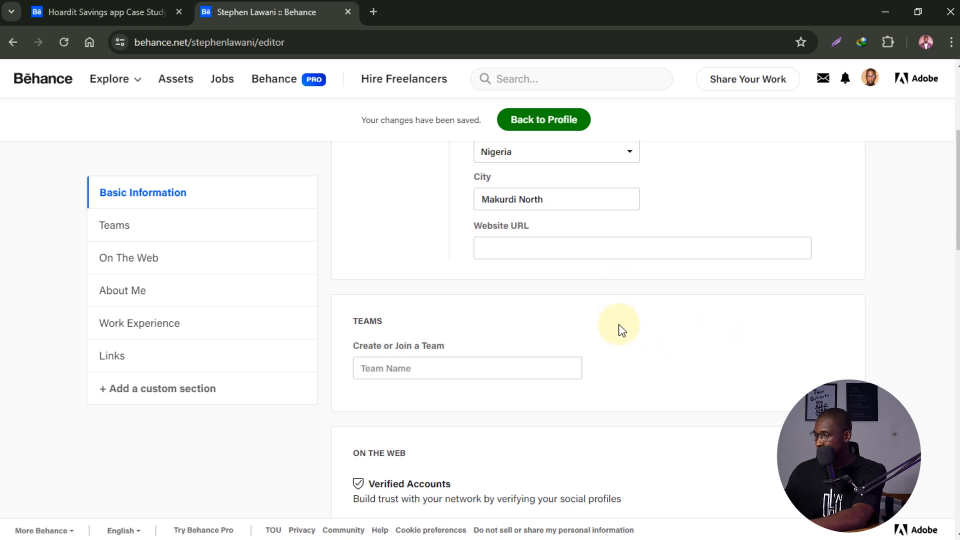
- Scroll through the Teams and On the Web sections, leaving the team name empty
scroll(622, 330, "down", 2)
left_click(406, 251)
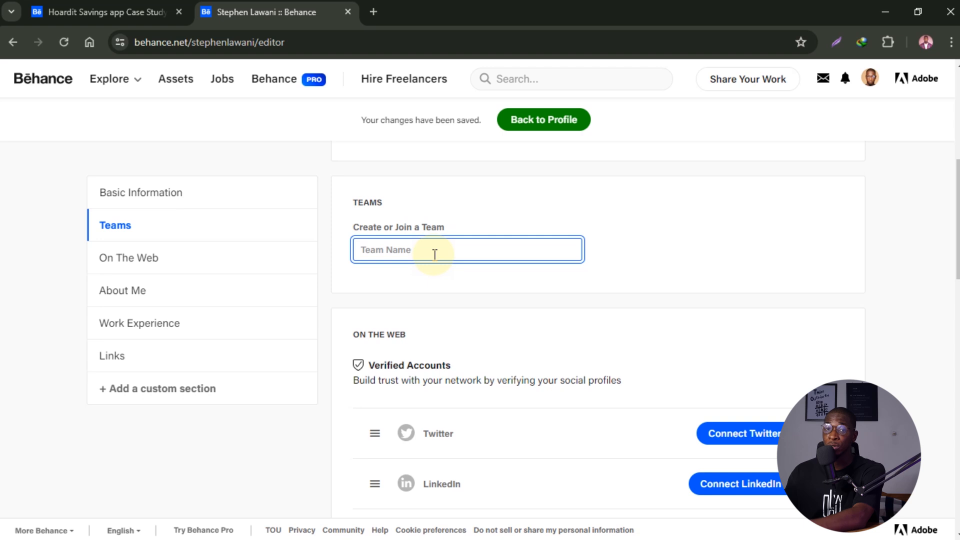
scroll(435, 255, "down", 2)
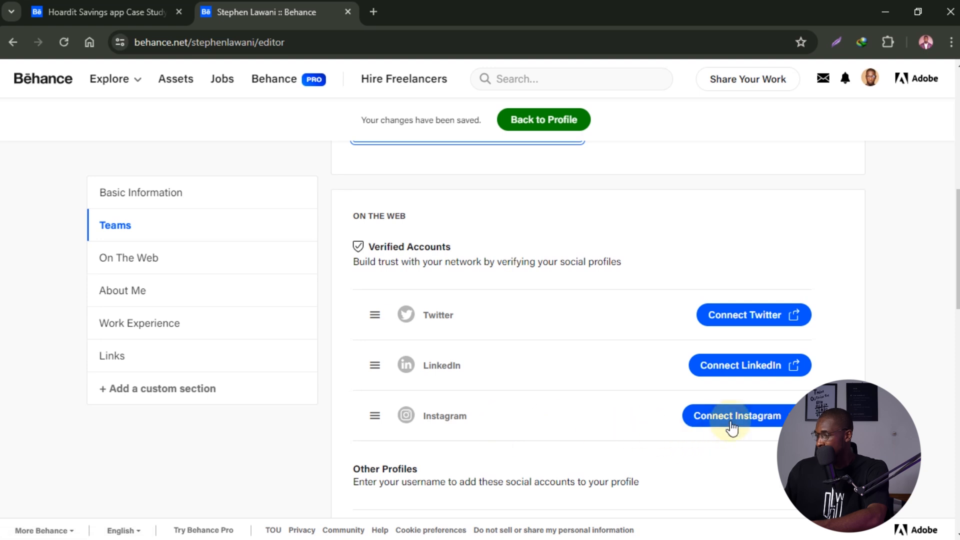
- Open and close the reference profile's Facebook, LinkedIn and Instagram links in turn
left_click(144, 9)
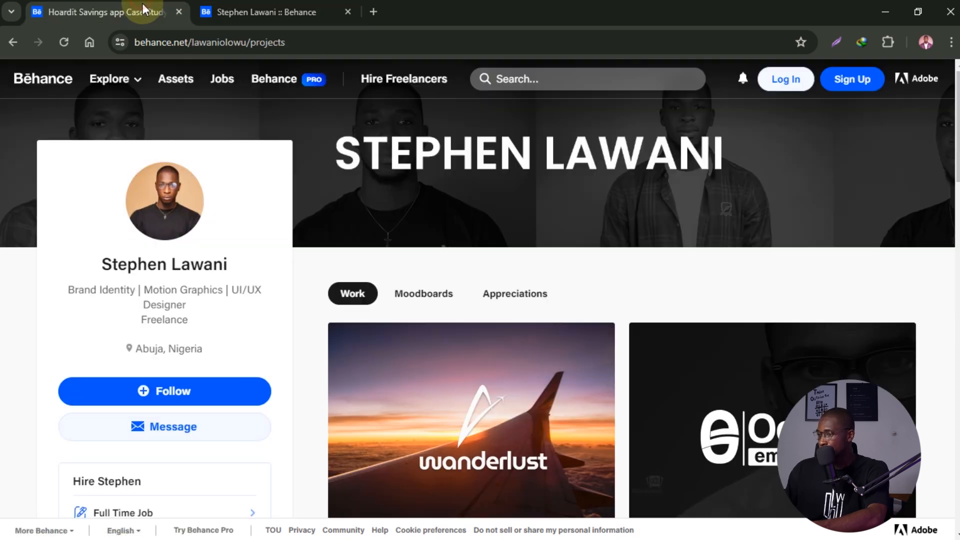
scroll(148, 326, "down", 10)
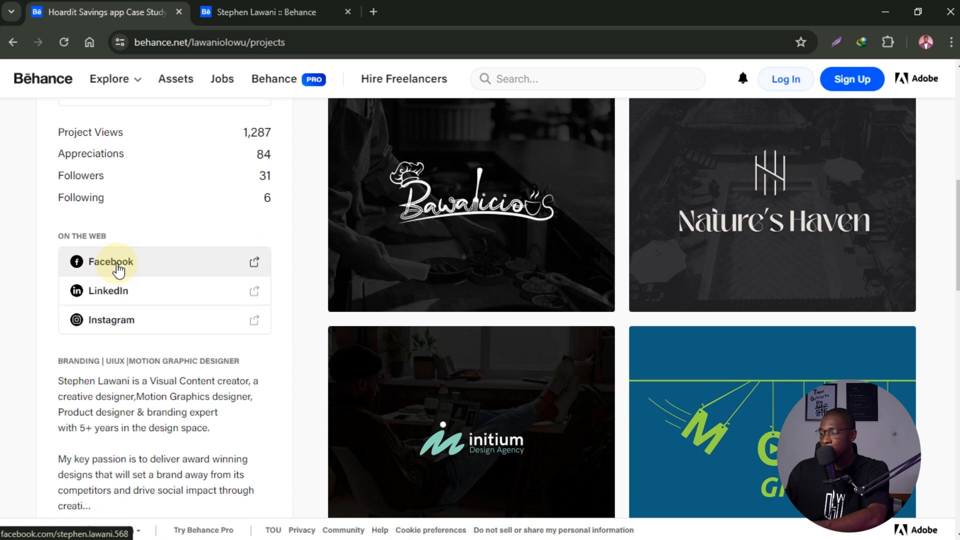
left_click(116, 264)
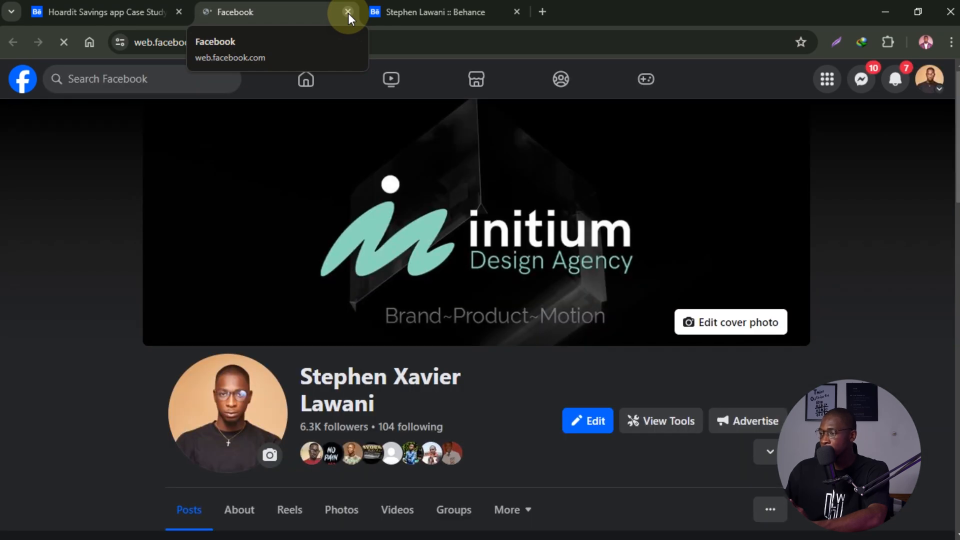
left_click(348, 12)
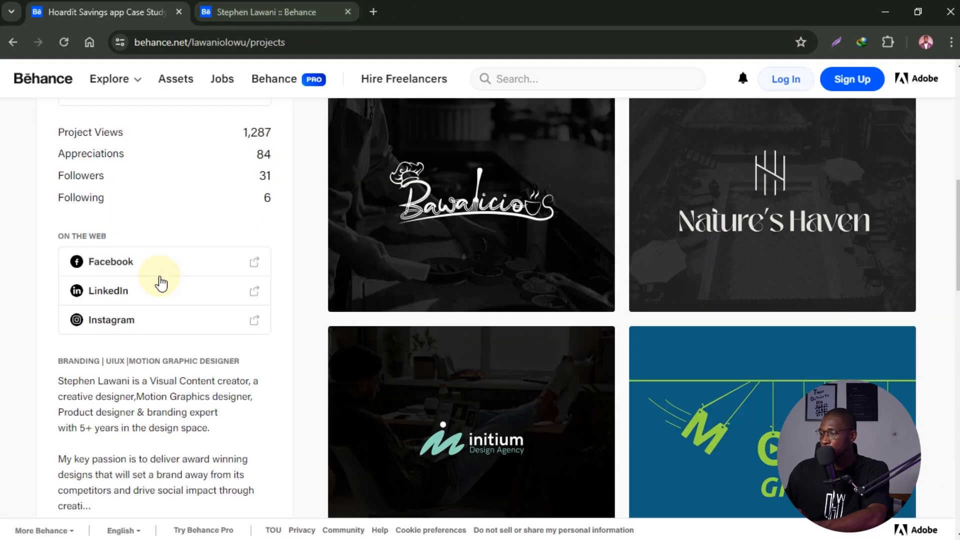
left_click(114, 291)
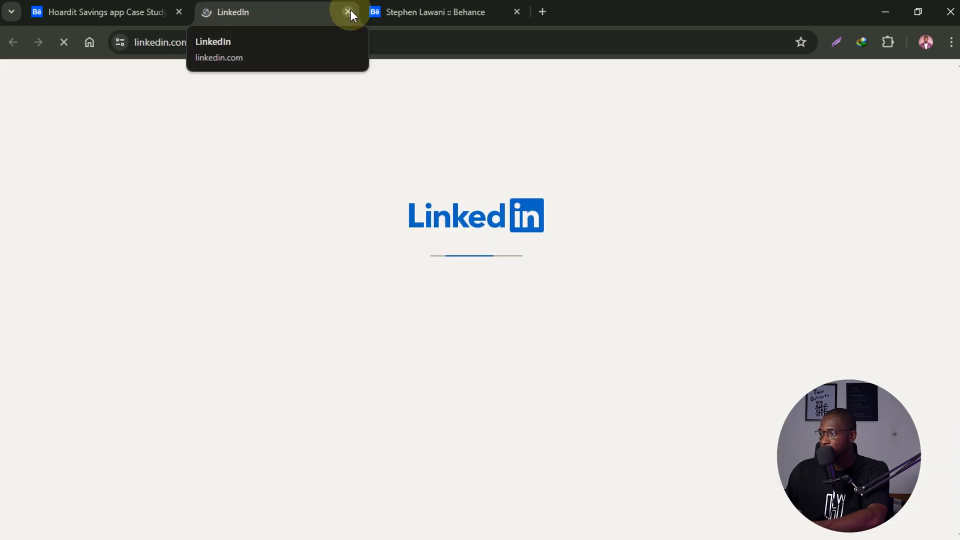
left_click(348, 12)
left_click(129, 322)
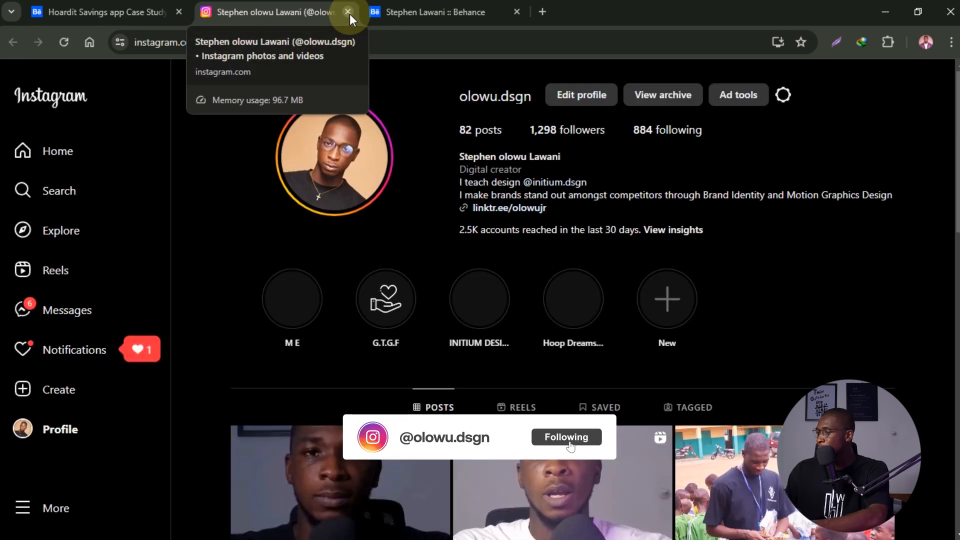
left_click(348, 12)
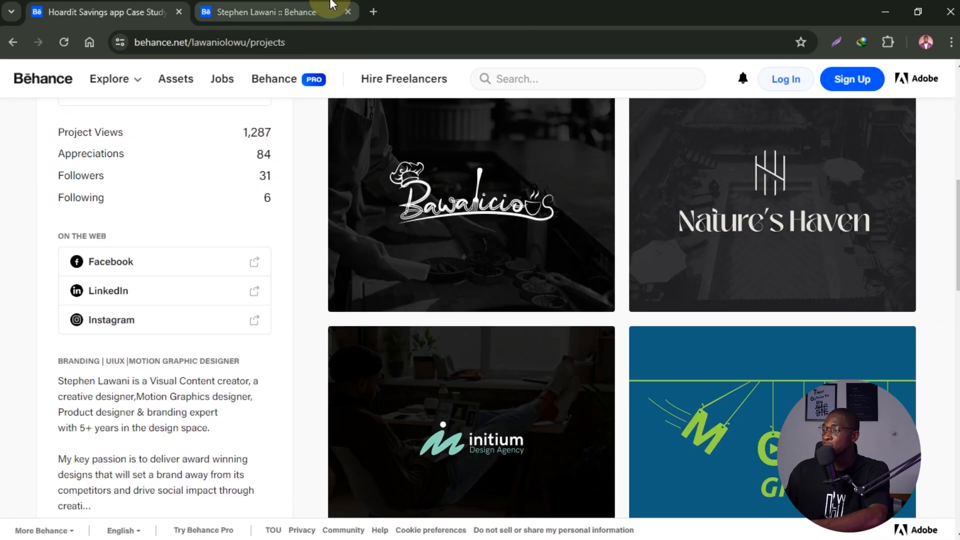
- Return to the profile editor at its On the Web connections
left_click(279, 3)
scroll(534, 337, "down", 2)
scroll(550, 330, "up", 2)
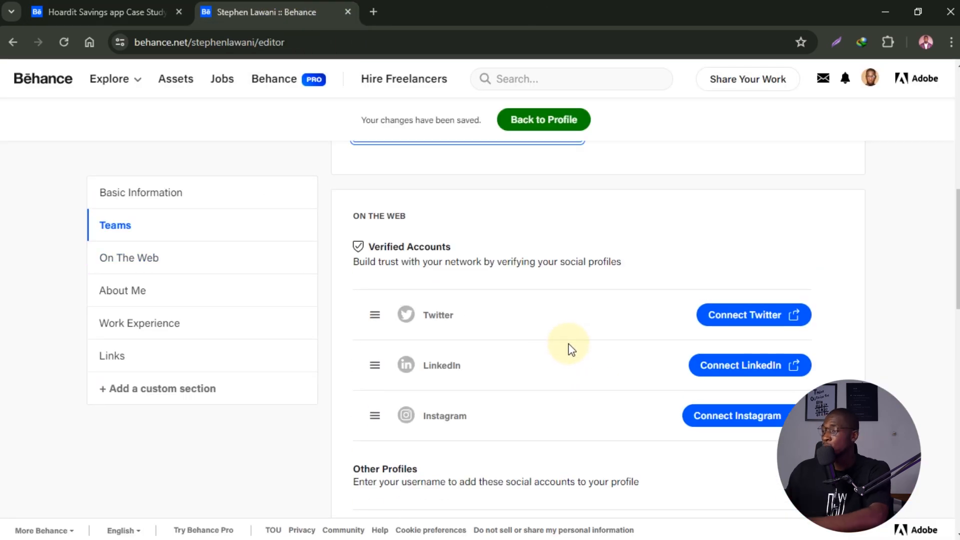
- Scroll down to the About Me section and click into its empty Description box
left_click_drag(957, 240, 956, 300)
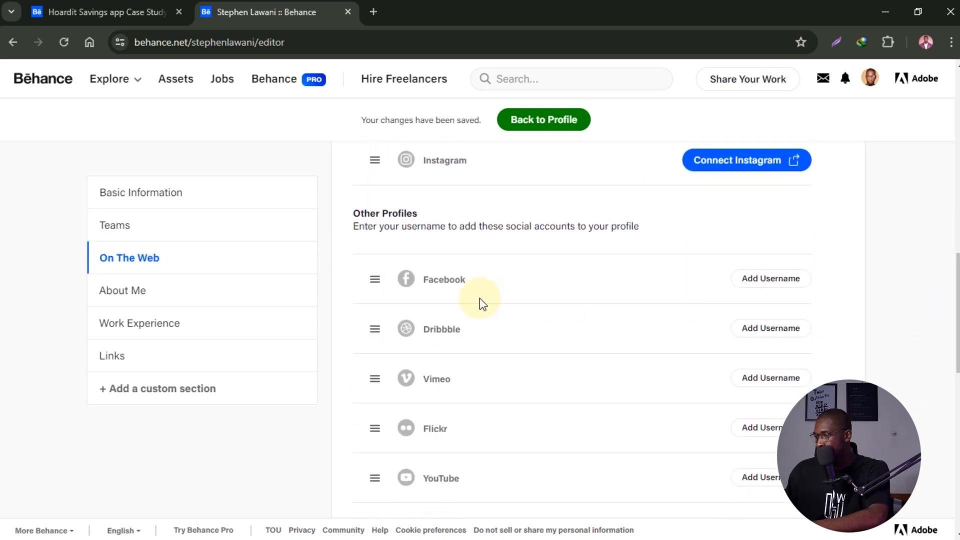
scroll(450, 340, "down", 2)
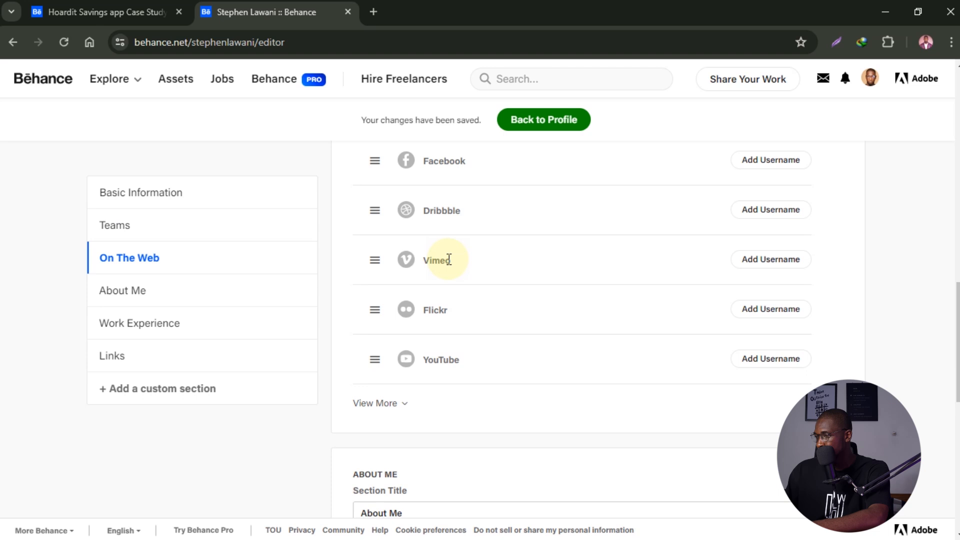
scroll(465, 325, "up", 1)
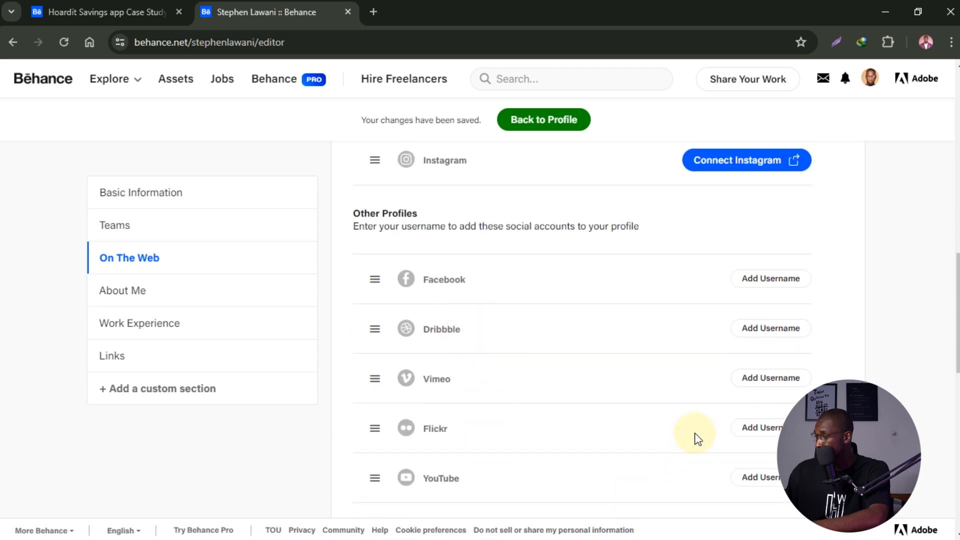
left_click_drag(956, 325, 955, 415)
left_click(412, 281)
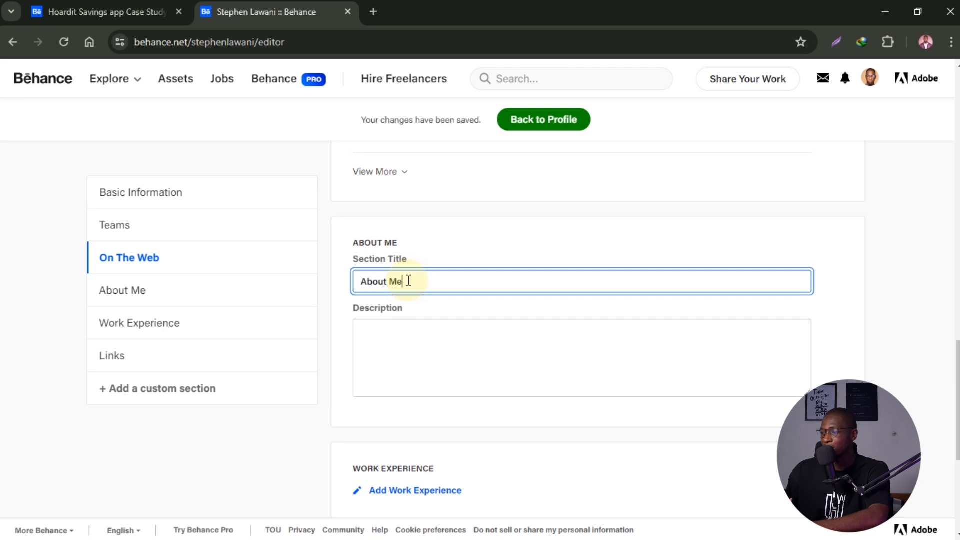
left_click(430, 346)
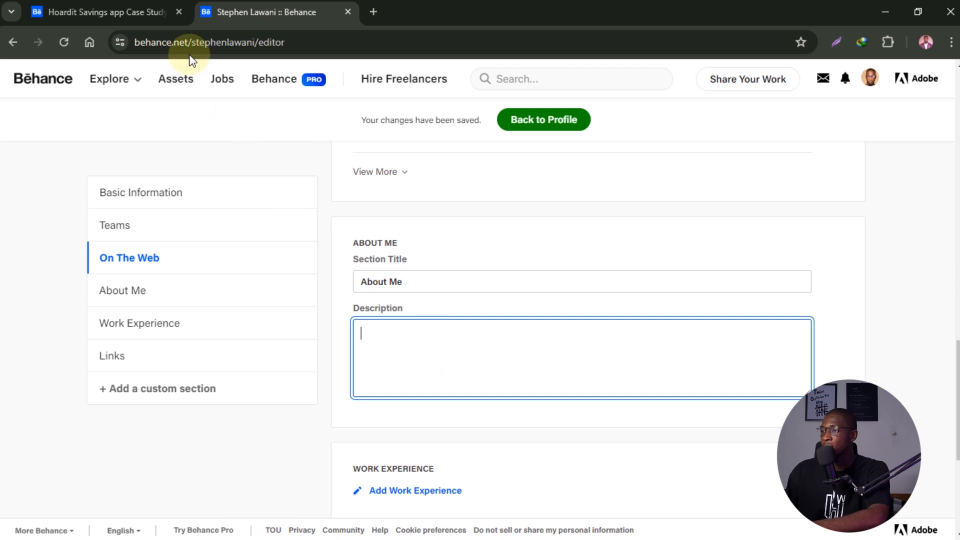
- On the reference profile, expand the bio with Read More and select its opening lines
left_click(127, 10)
scroll(218, 396, "down", 1)
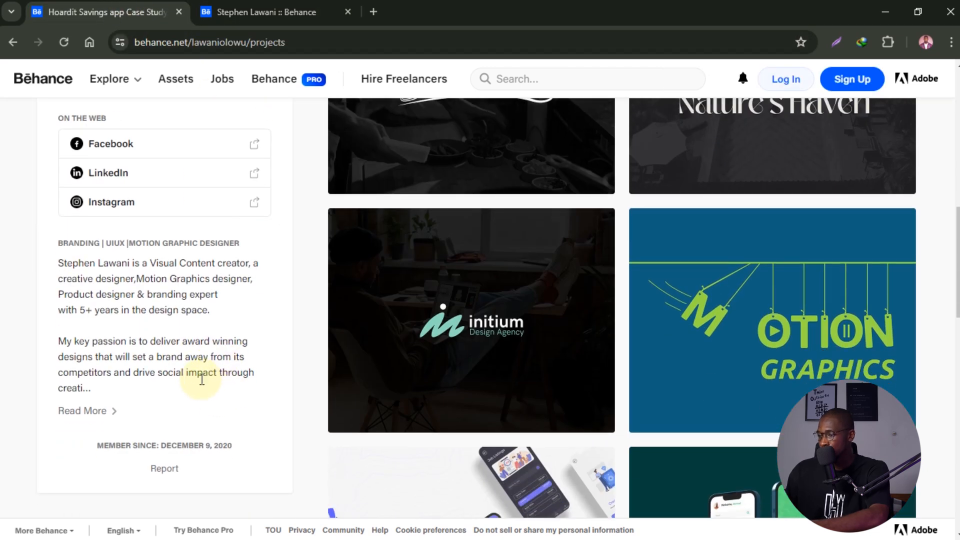
left_click(85, 410)
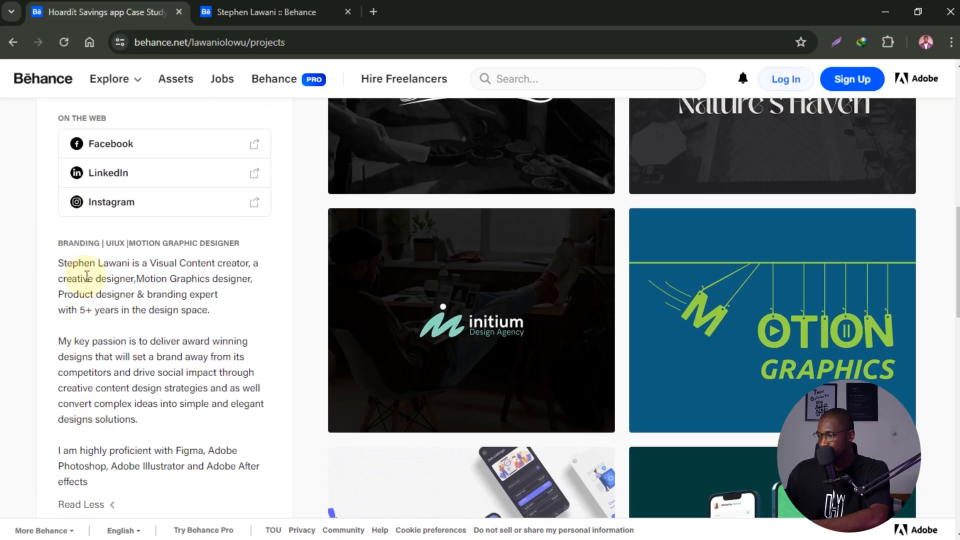
left_click_drag(62, 264, 250, 298)
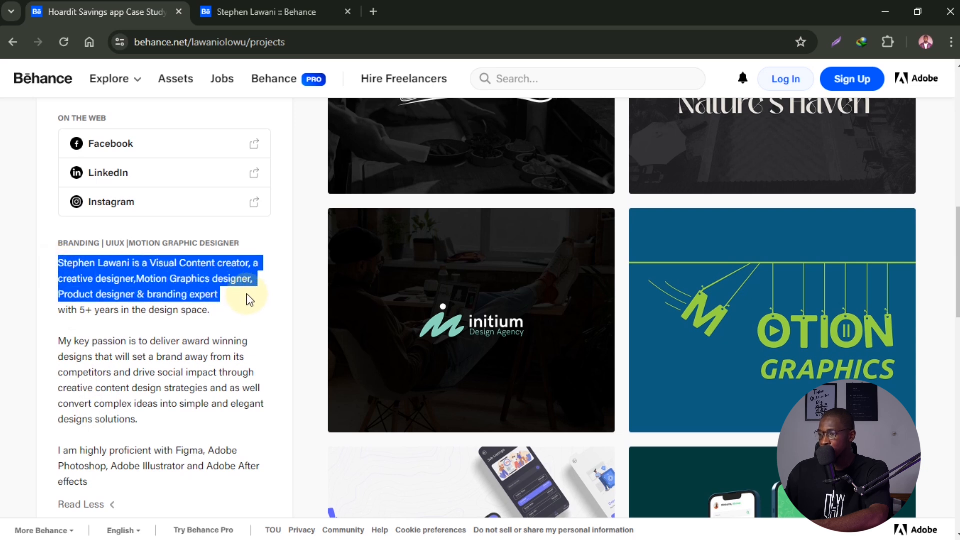
- Read through the full bio text, then switch to the profile editor tab
scroll(151, 286, "down", 3)
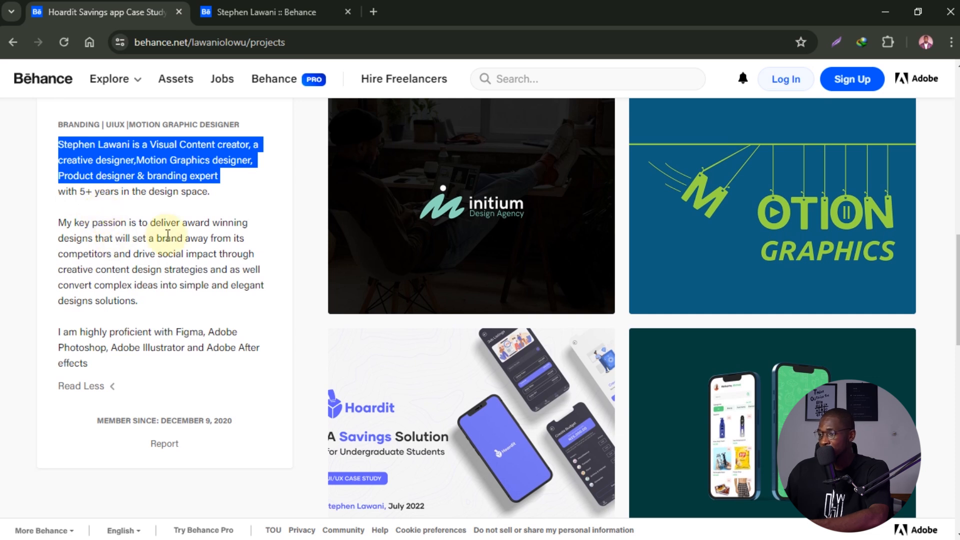
scroll(185, 185, "down", 3)
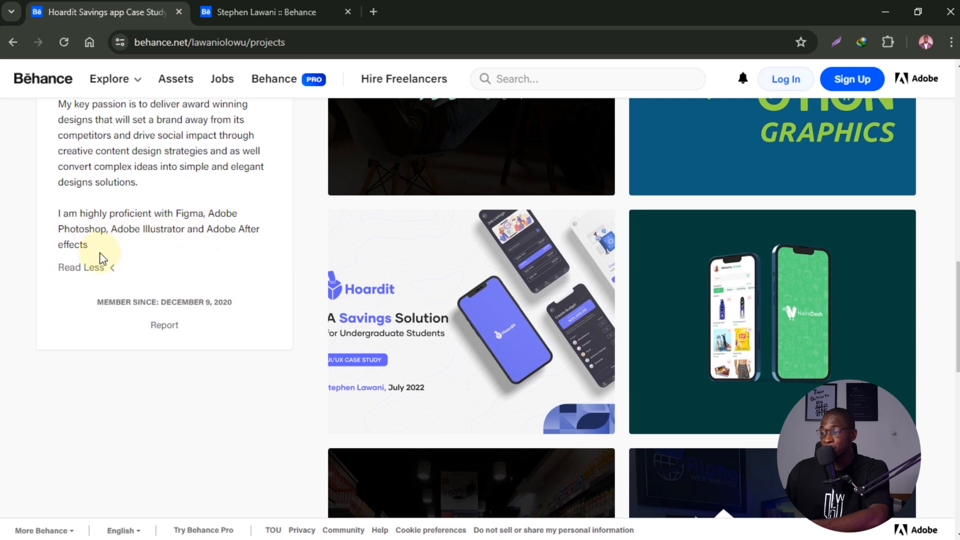
scroll(195, 305, "up", 4)
scroll(195, 310, "down", 2)
scroll(196, 307, "up", 2)
scroll(197, 310, "up", 5)
scroll(197, 314, "down", 2)
scroll(560, 311, "down", 4)
scroll(223, 360, "up", 2)
left_click(265, 12)
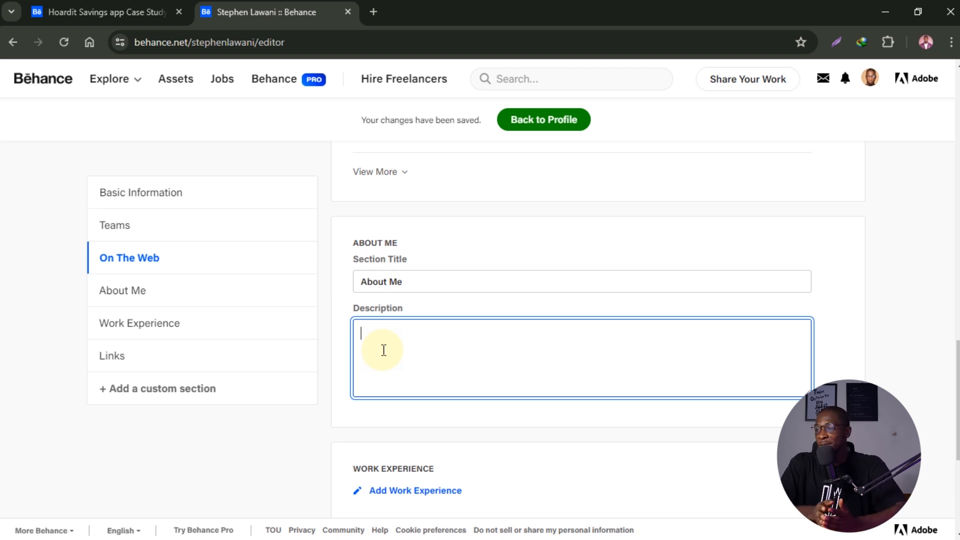
- From the Behance home feed, search People for a designer by name
left_click(156, 10)
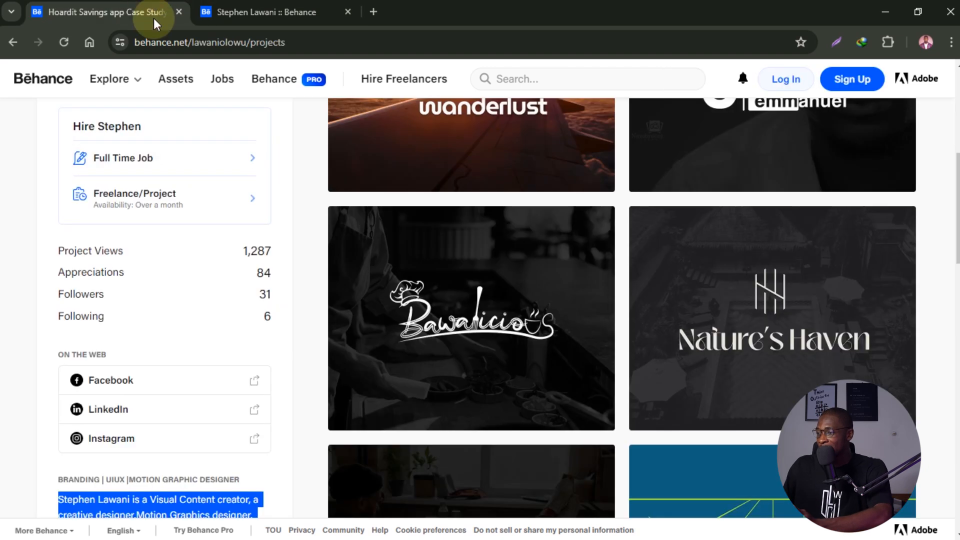
scroll(193, 240, "up", 7)
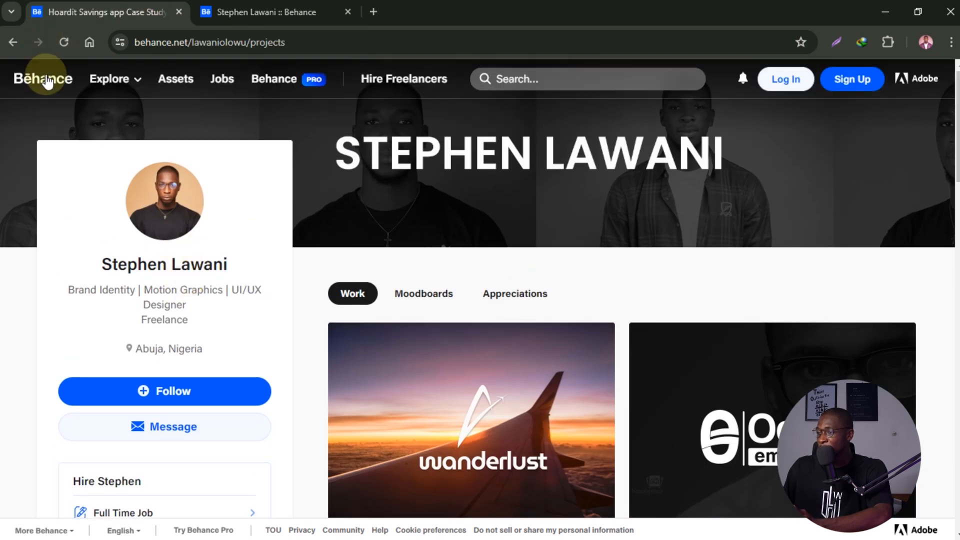
left_click(40, 77)
mouse_move(126, 85)
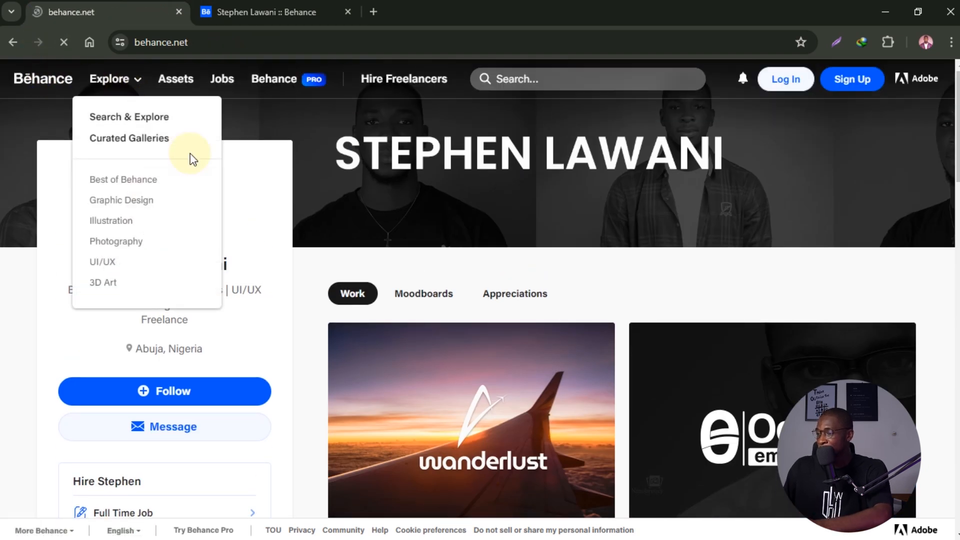
scroll(226, 249, "down", 6)
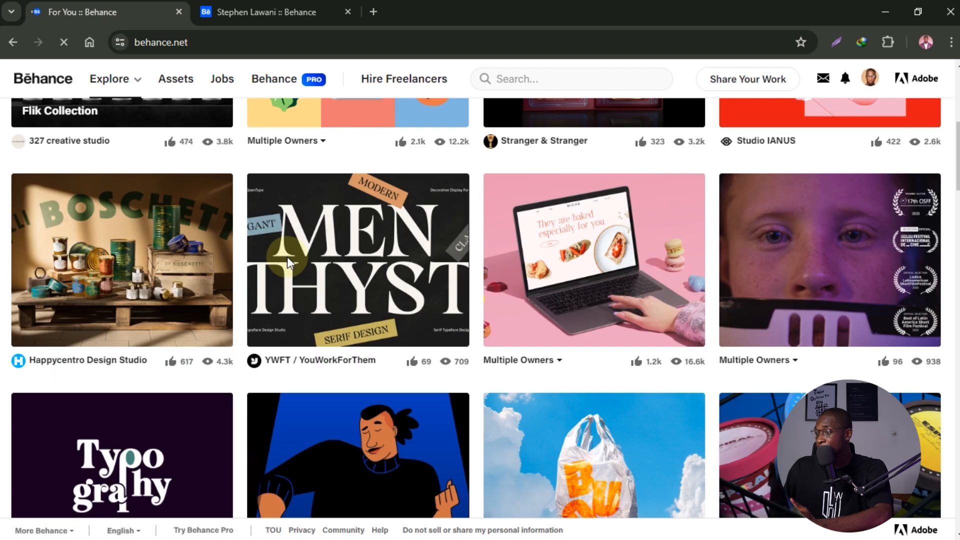
scroll(428, 310, "down", 4)
scroll(428, 320, "up", 10)
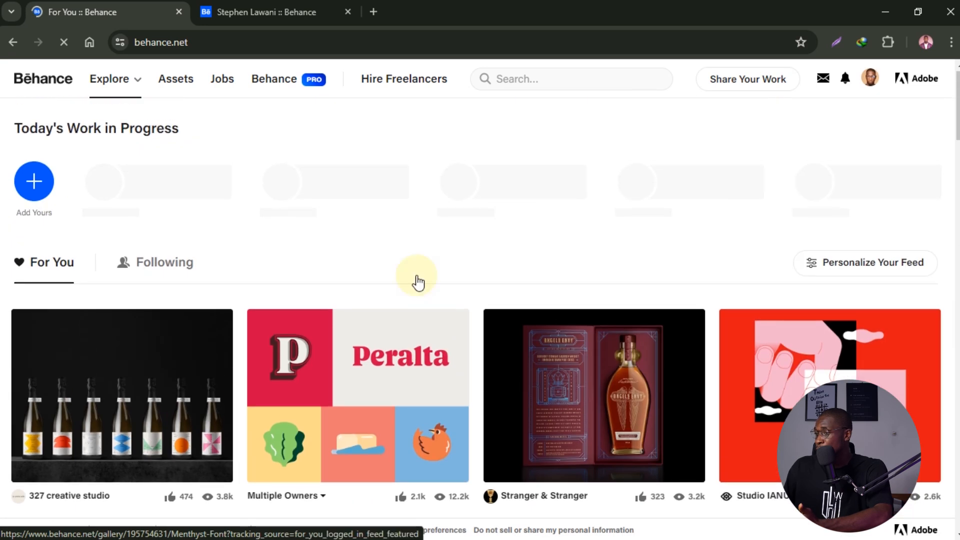
left_click(636, 89)
key("Return")
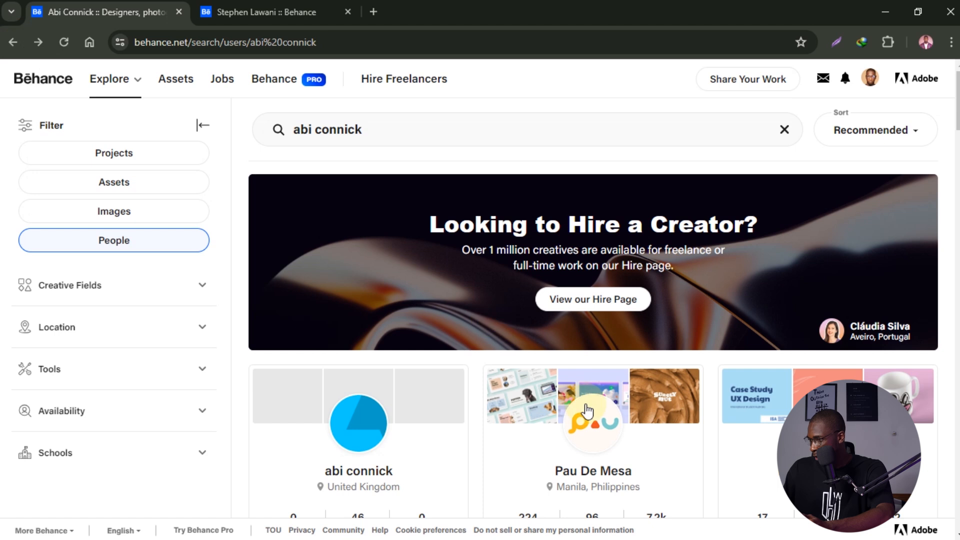
- Open a search result's full profile page and scroll through it
scroll(590, 400, "down", 3)
left_click(602, 353)
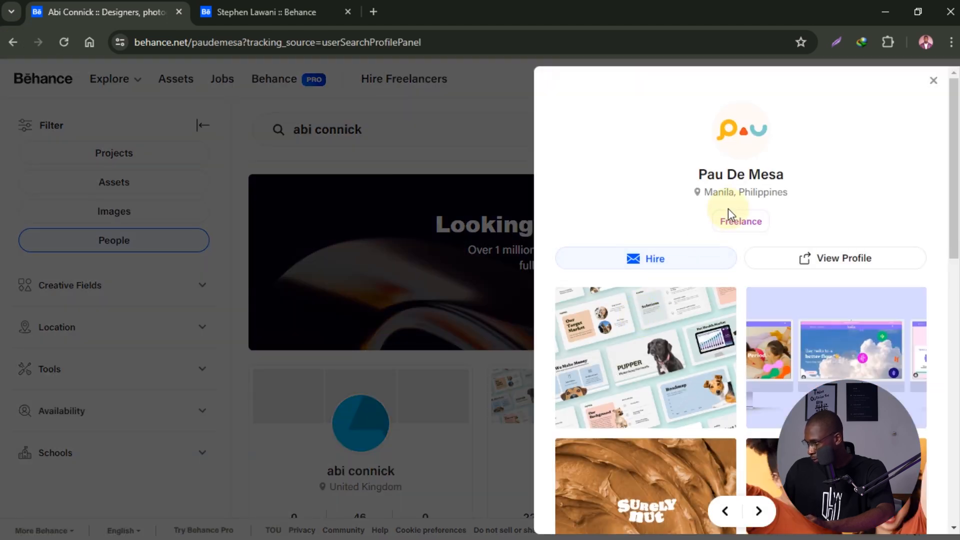
left_click(744, 175)
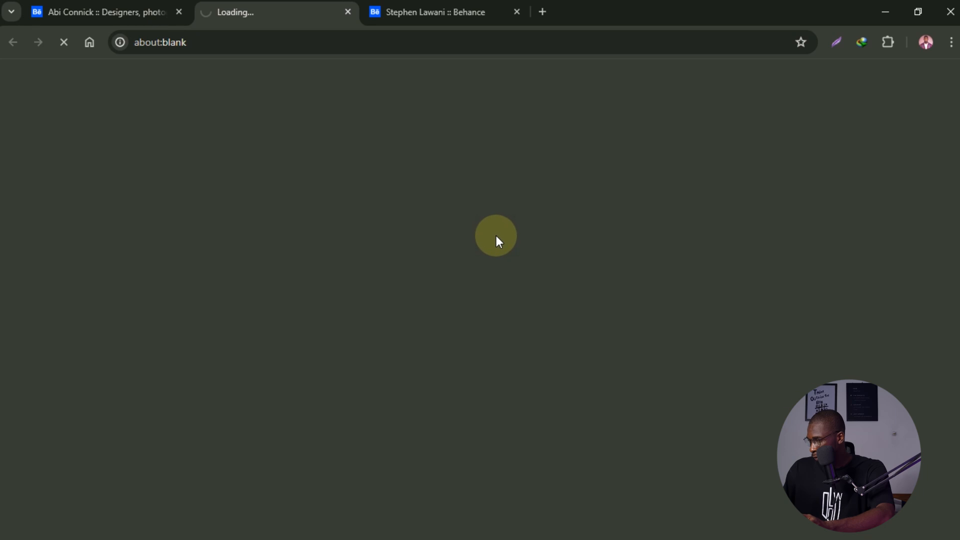
scroll(410, 287, "down", 5)
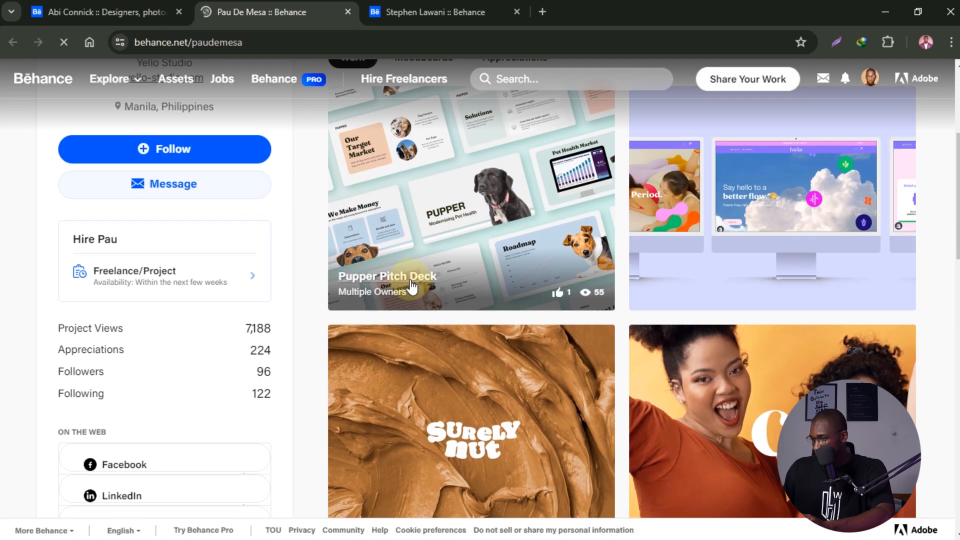
scroll(411, 287, "down", 5)
scroll(350, 292, "up", 4)
scroll(293, 295, "down", 6)
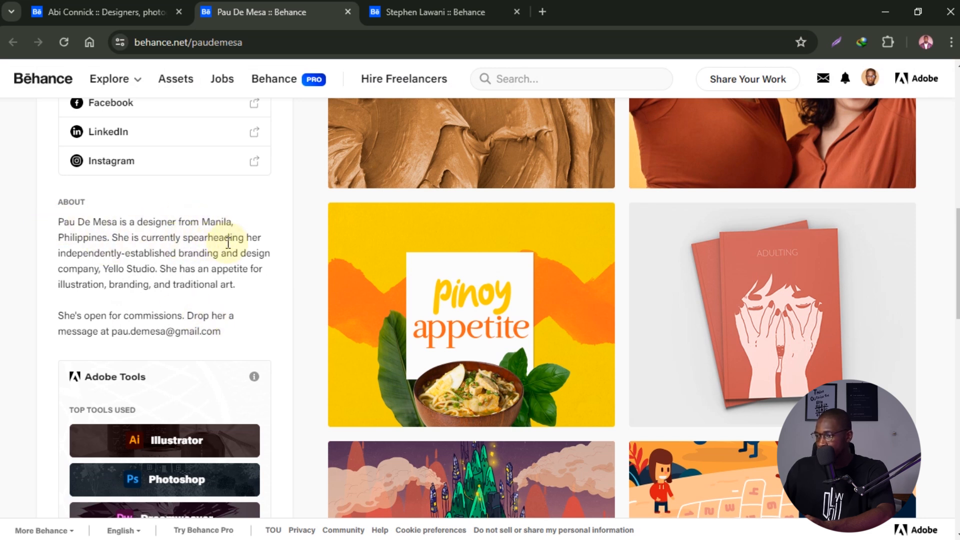
scroll(162, 265, "down", 5)
scroll(171, 289, "up", 5)
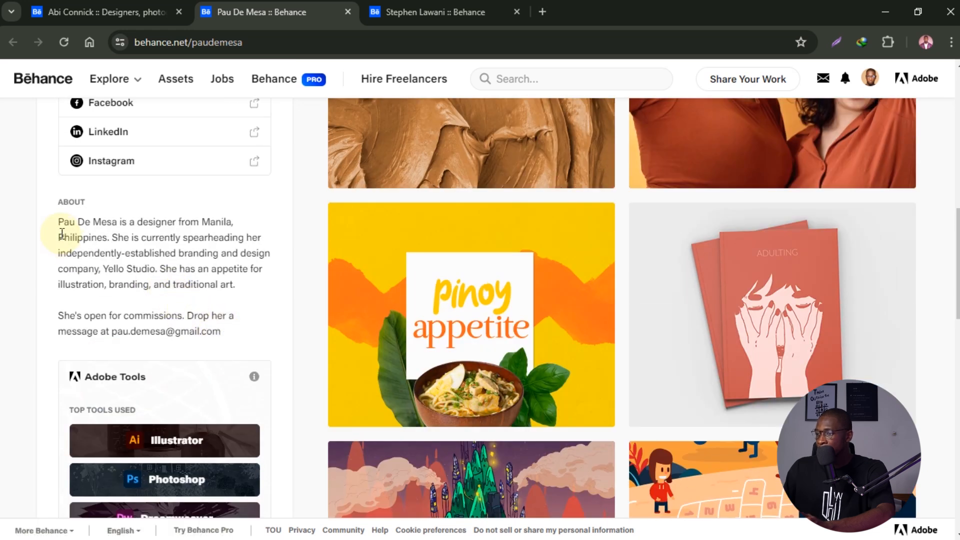
- Select the designer's About paragraph for reference, then switch back to the profile editor
left_click_drag(59, 223, 231, 342)
right_click(195, 274)
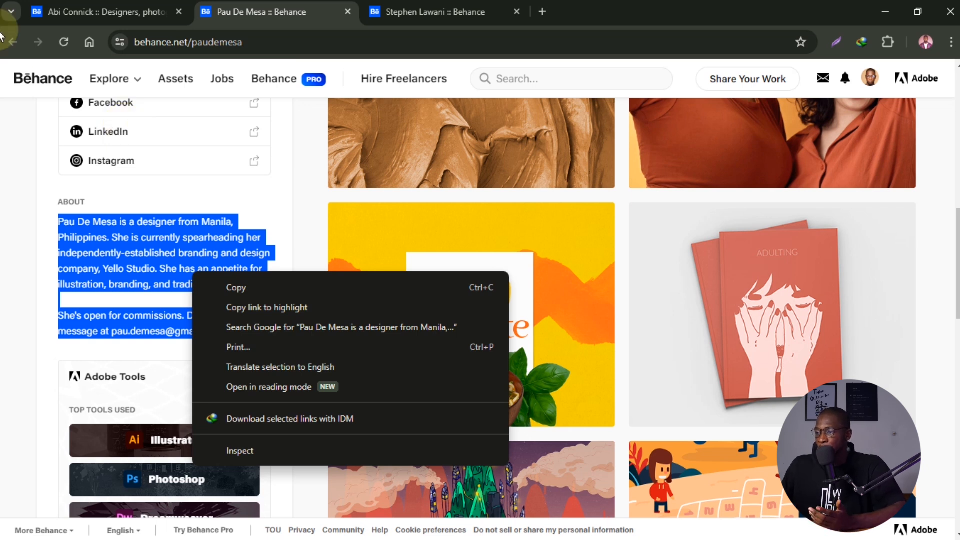
left_click(103, 234)
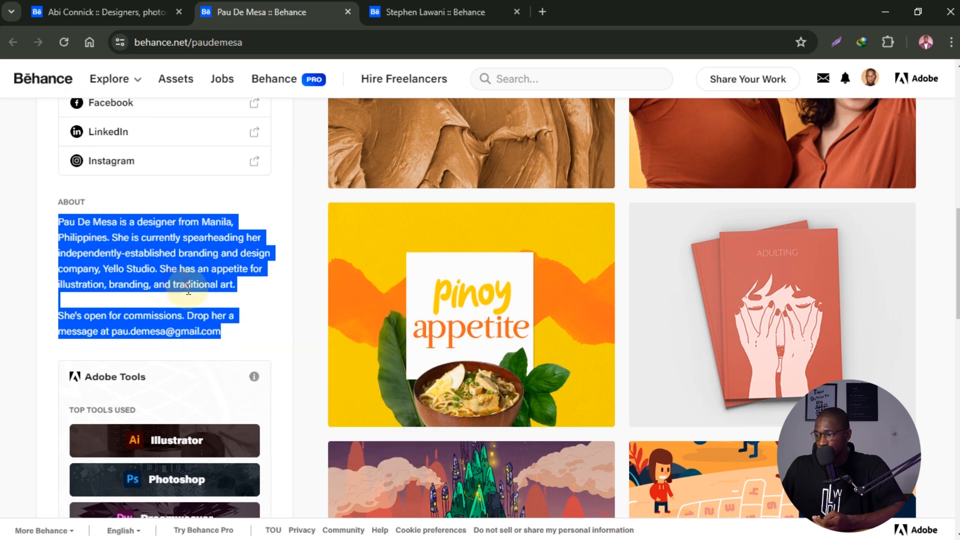
left_click(246, 304)
scroll(197, 247, "up", 3)
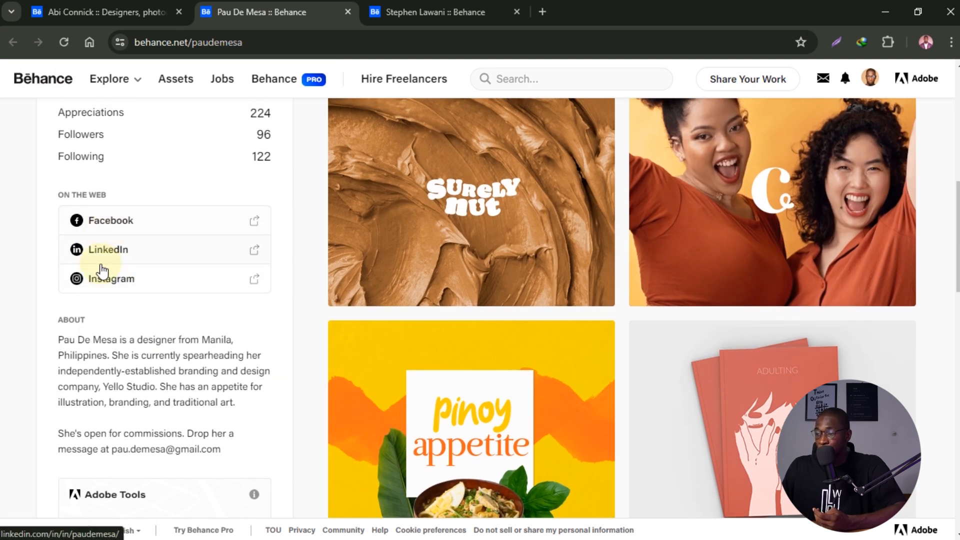
scroll(103, 253, "up", 4)
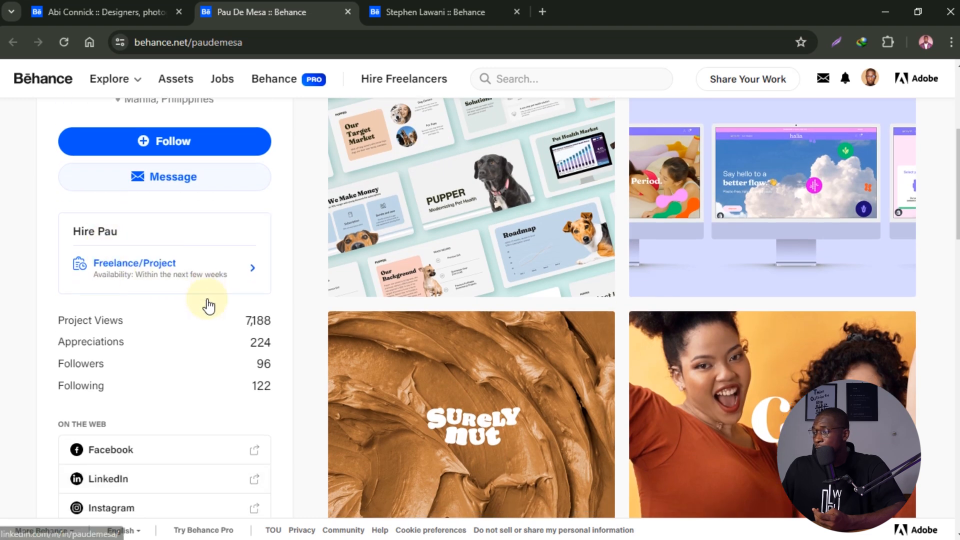
scroll(208, 302, "down", 12)
scroll(714, 299, "up", 2)
scroll(727, 306, "down", 10)
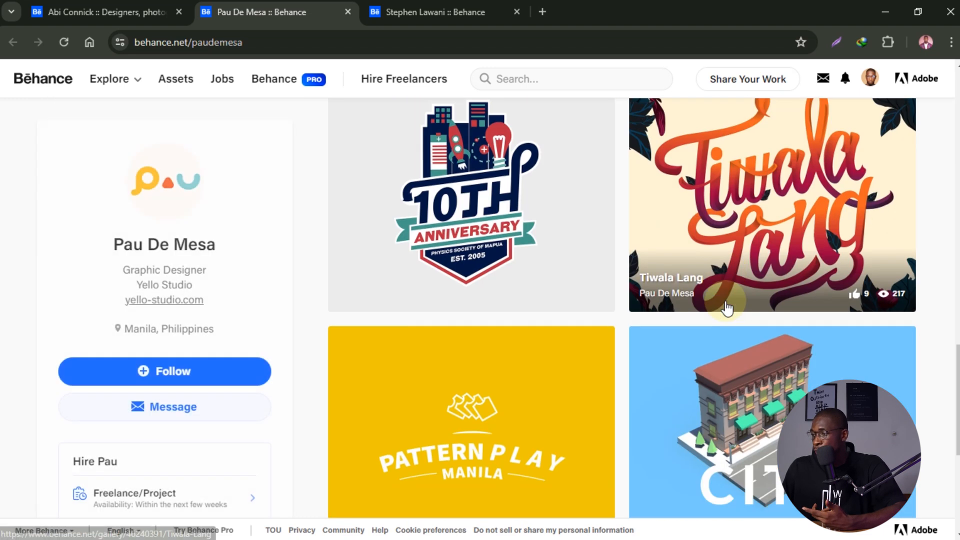
scroll(235, 302, "down", 8)
scroll(270, 302, "up", 2)
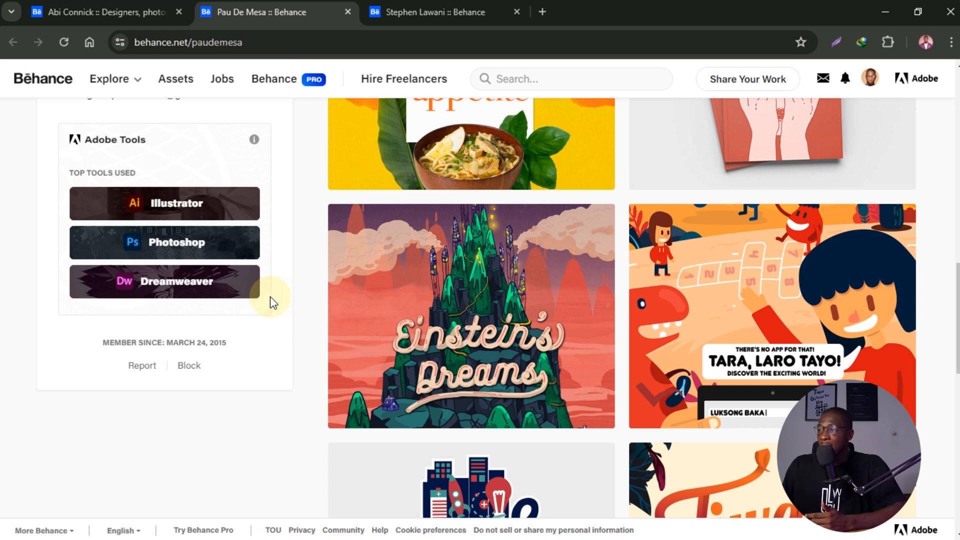
left_click(410, 8)
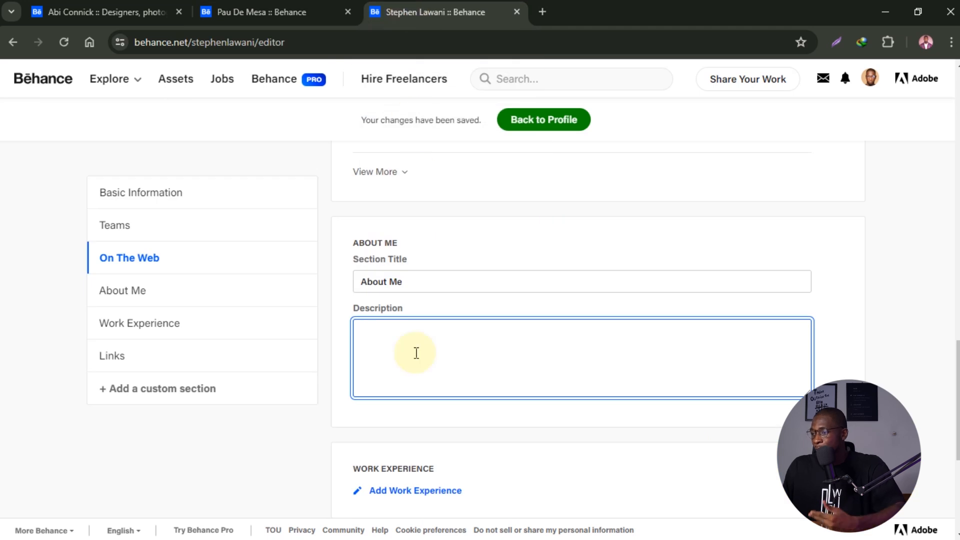
- Type '6+ years designing logo' into the About Me description, save it, and open Add Work Experience
scroll(415, 350, "down", 2)
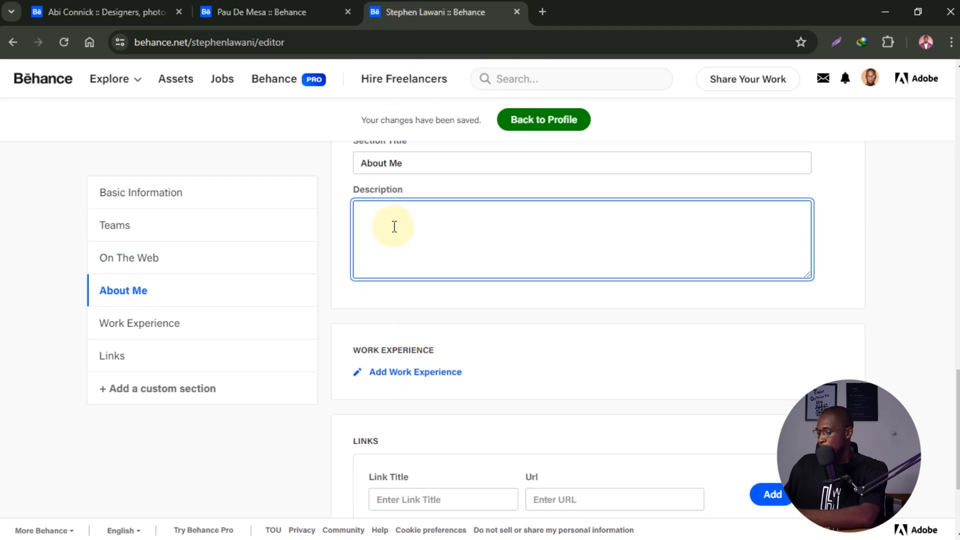
type("6+ years desin")
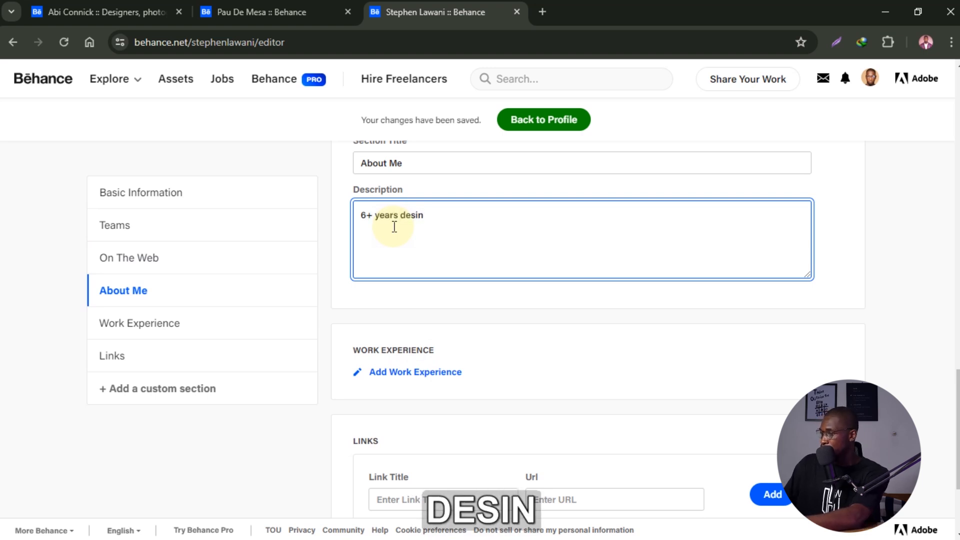
key("BackSpace")
type("gning logo")
left_click(511, 303)
scroll(480, 230, "down", 2)
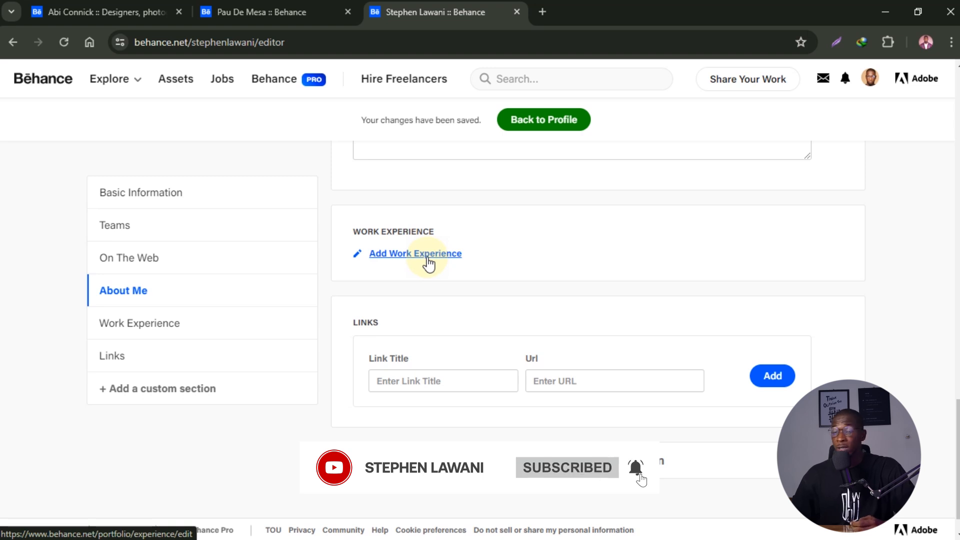
left_click(429, 255)
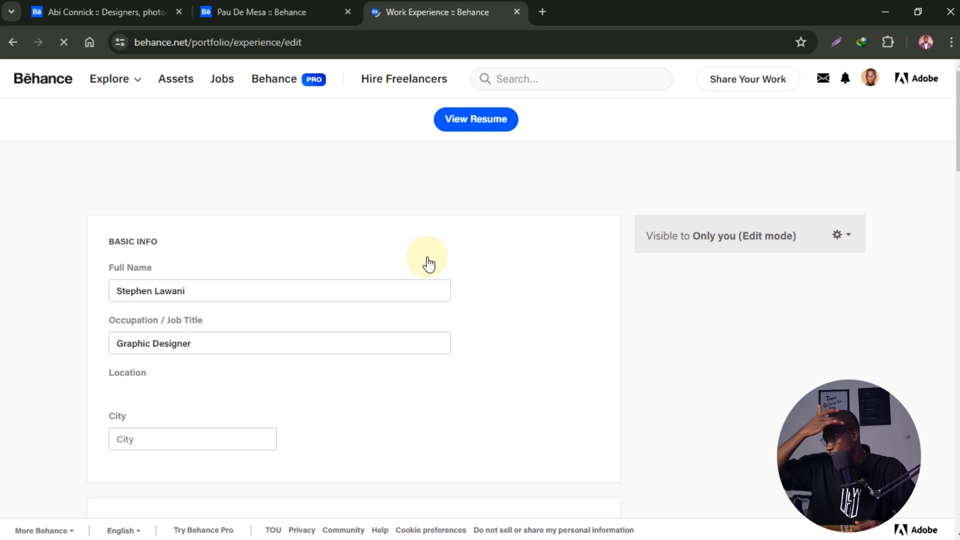
left_click(238, 291)
scroll(238, 290, "down", 2)
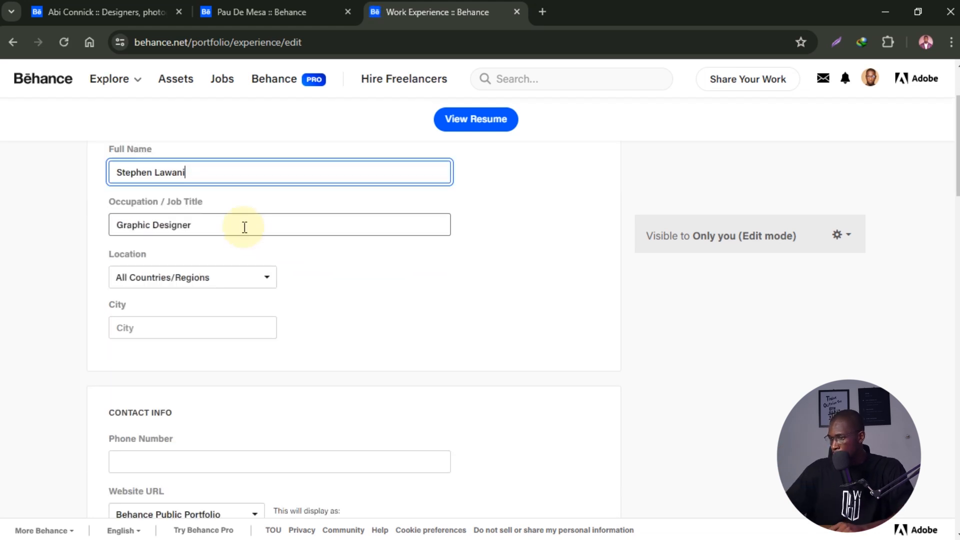
left_click(244, 228)
left_click(210, 228)
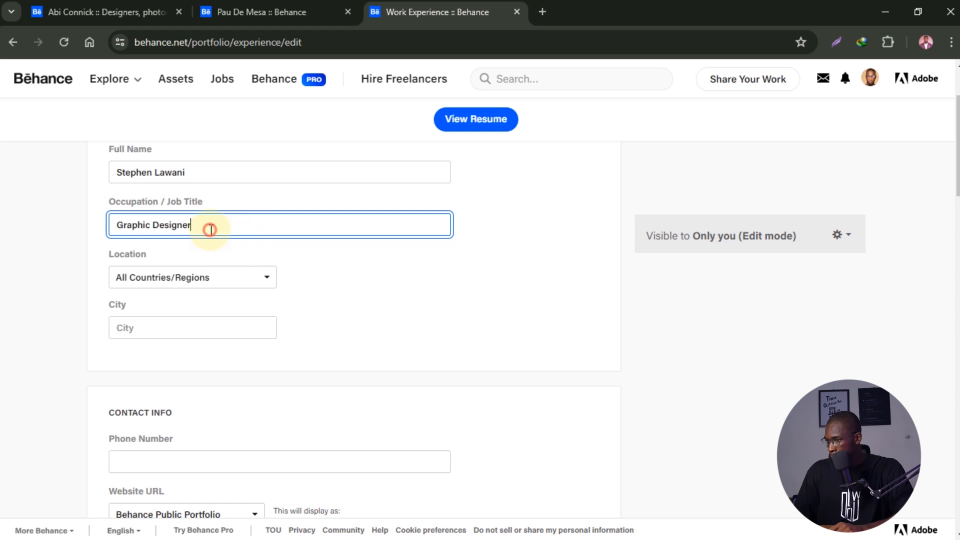
left_click(191, 284)
scroll(195, 320, "down", 6)
left_click(227, 315)
scroll(419, 313, "down", 2)
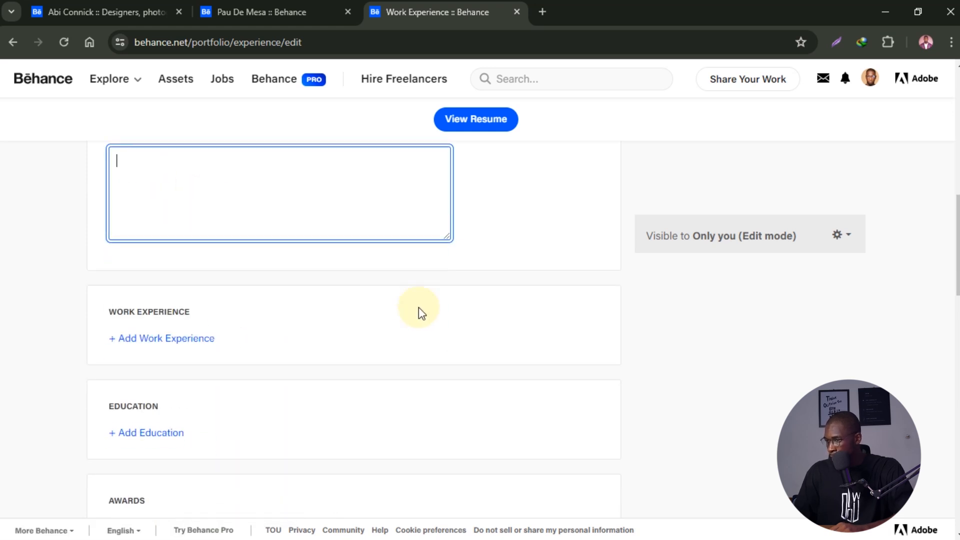
left_click(167, 340)
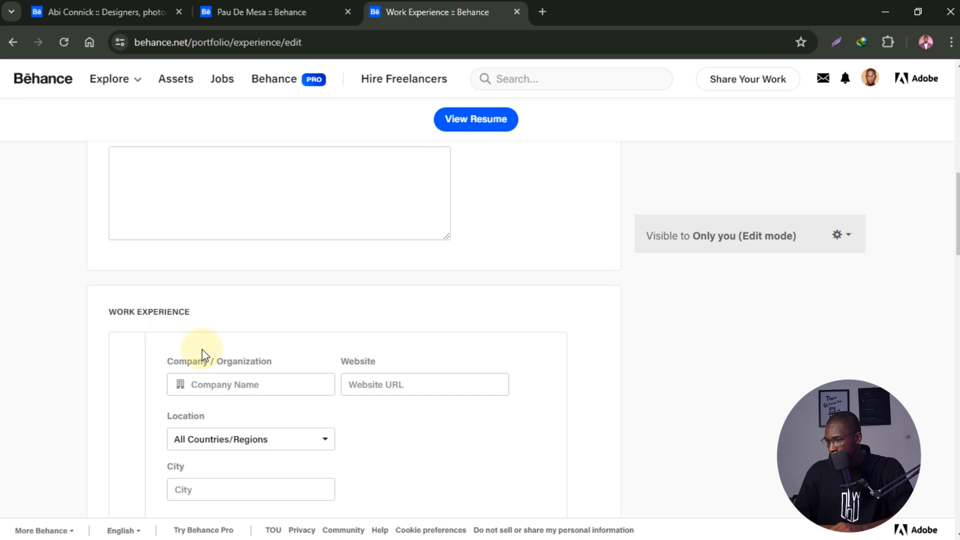
left_click(215, 384)
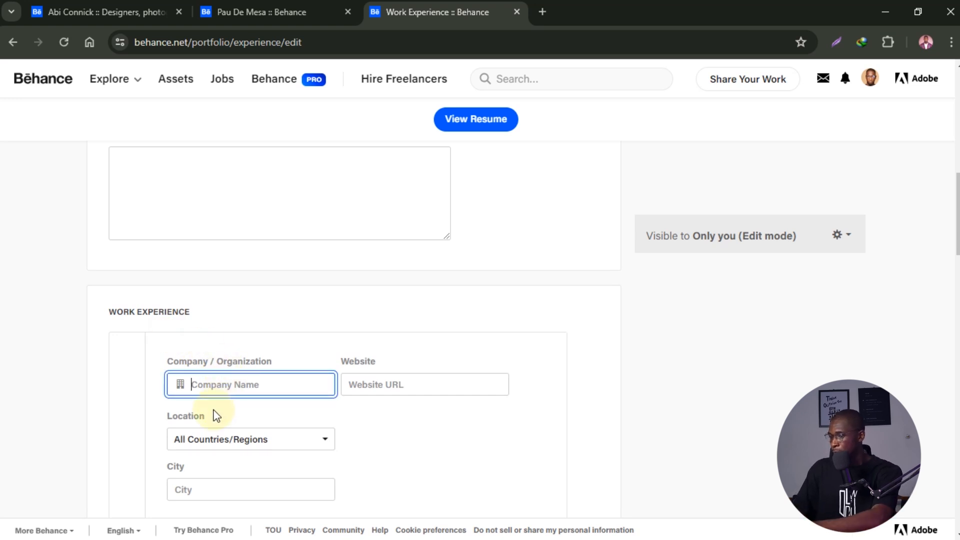
type("K")
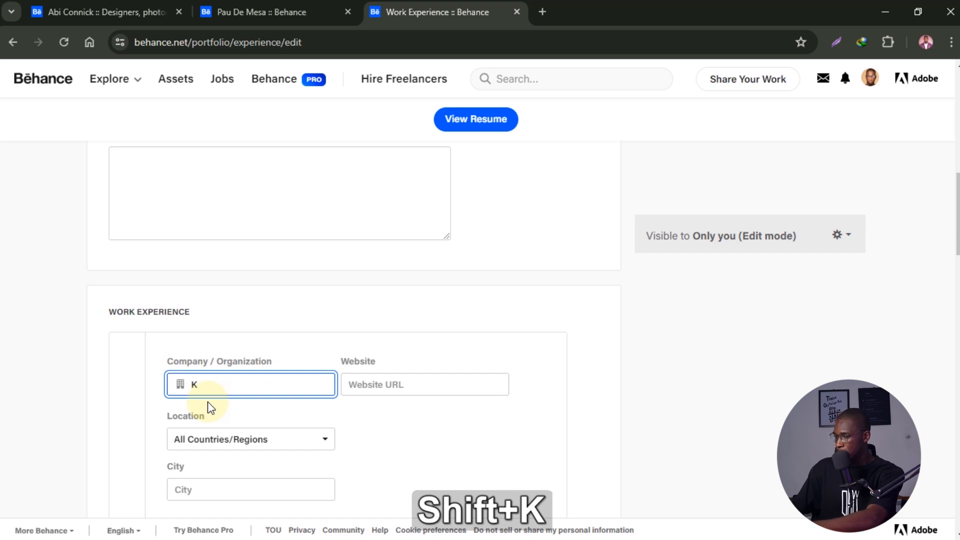
type("iakia ")
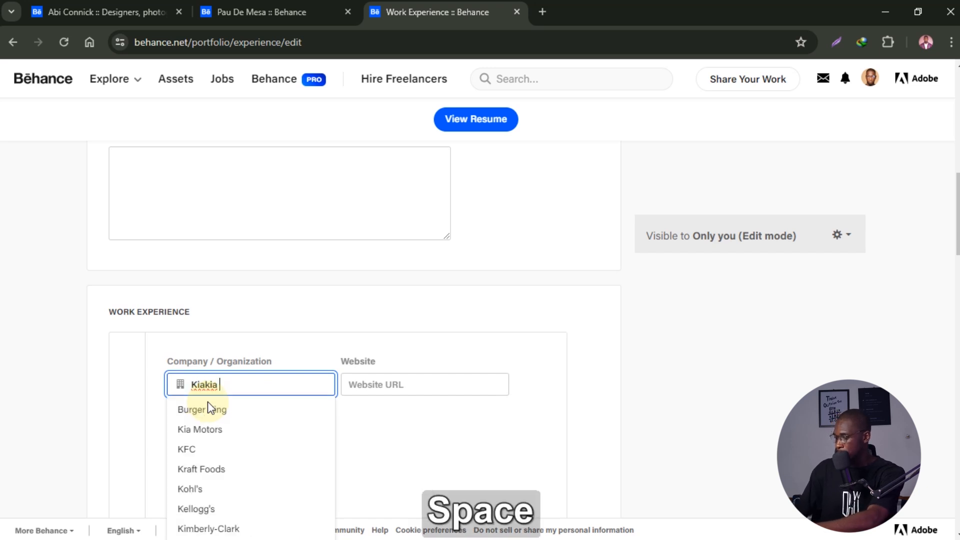
type("Logistics")
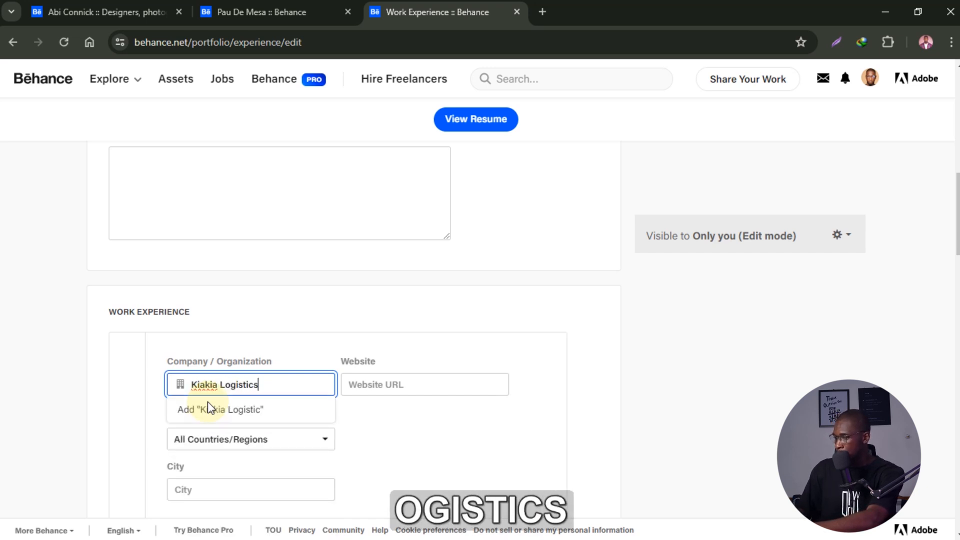
left_click(401, 387)
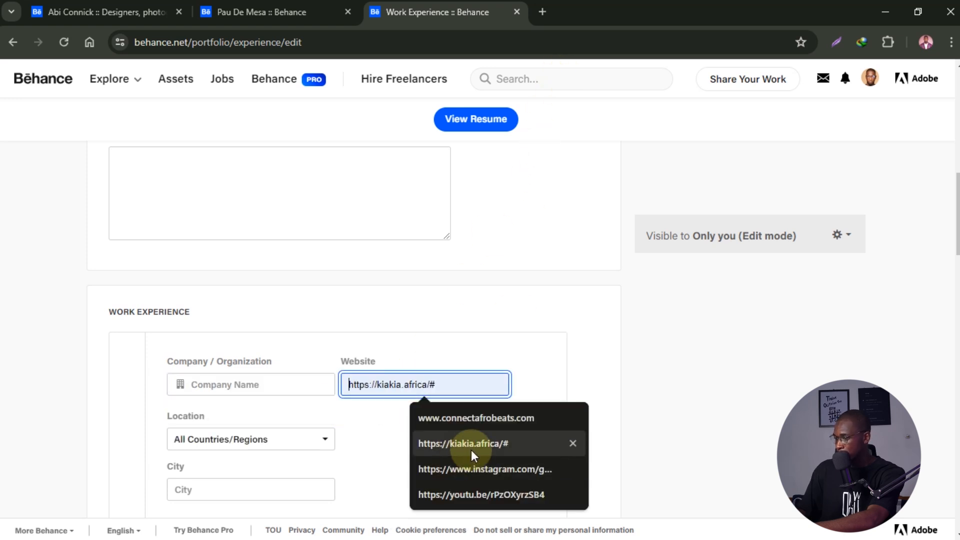
left_click(517, 346)
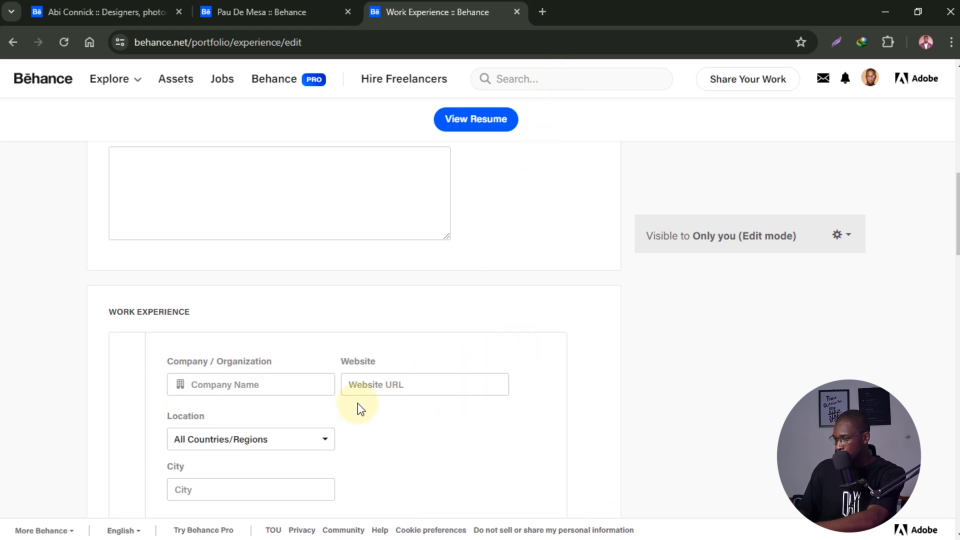
scroll(280, 418, "down", 2)
left_click(279, 330)
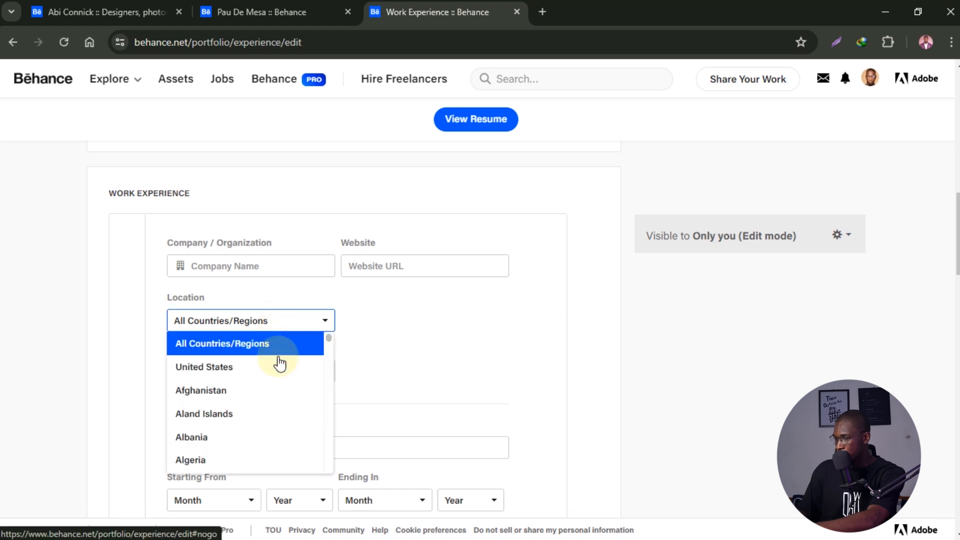
left_click(278, 336)
left_click(250, 370)
left_click(272, 334)
scroll(285, 345, "down", 4)
scroll(276, 341, "up", 4)
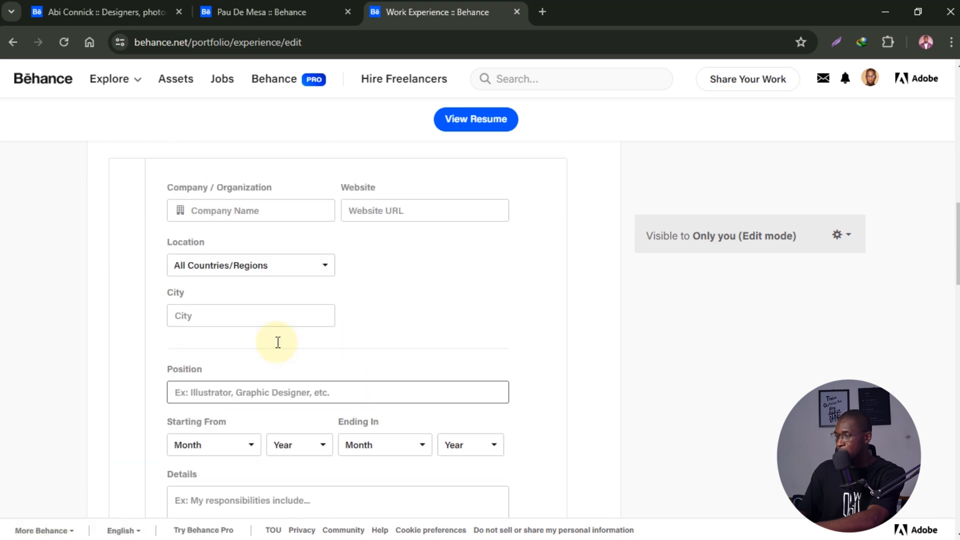
left_click(278, 446)
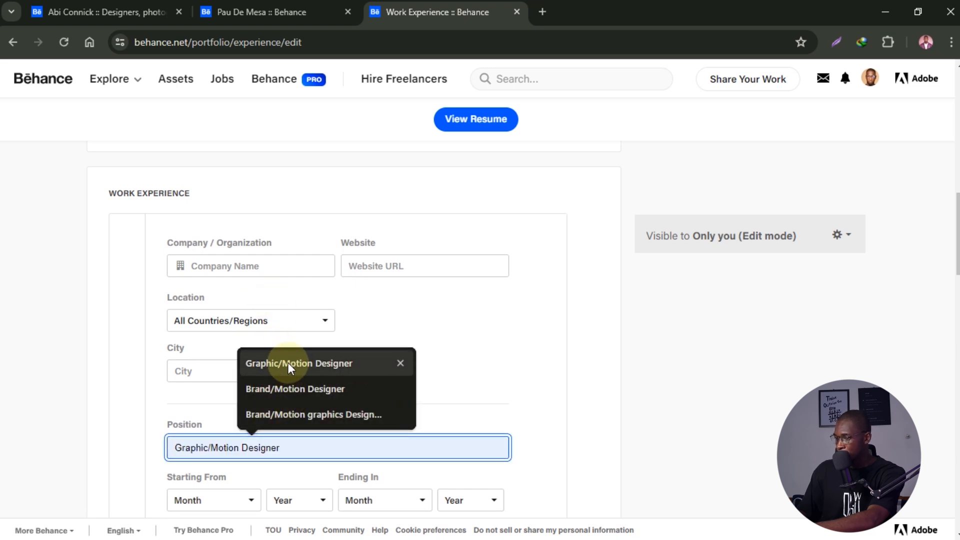
left_click(246, 264)
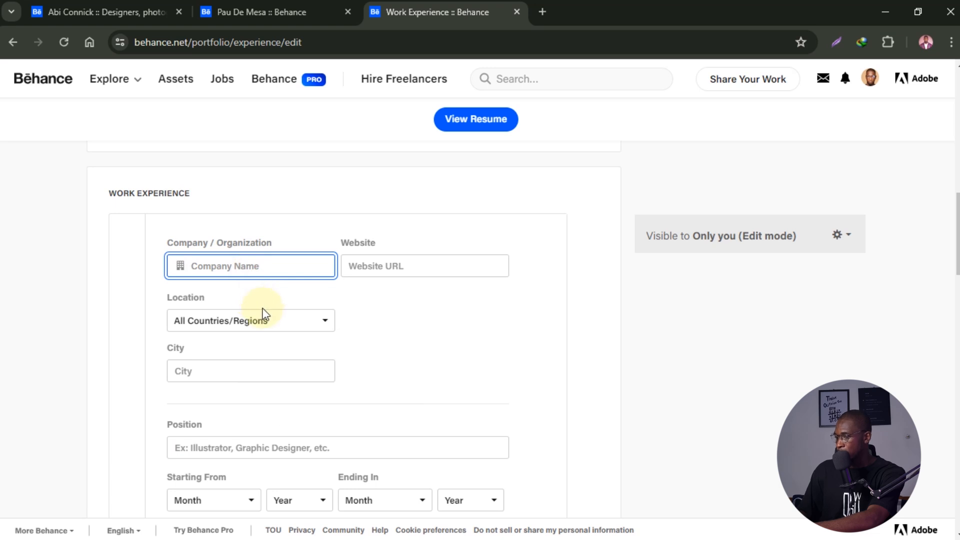
scroll(262, 315, "down", 3)
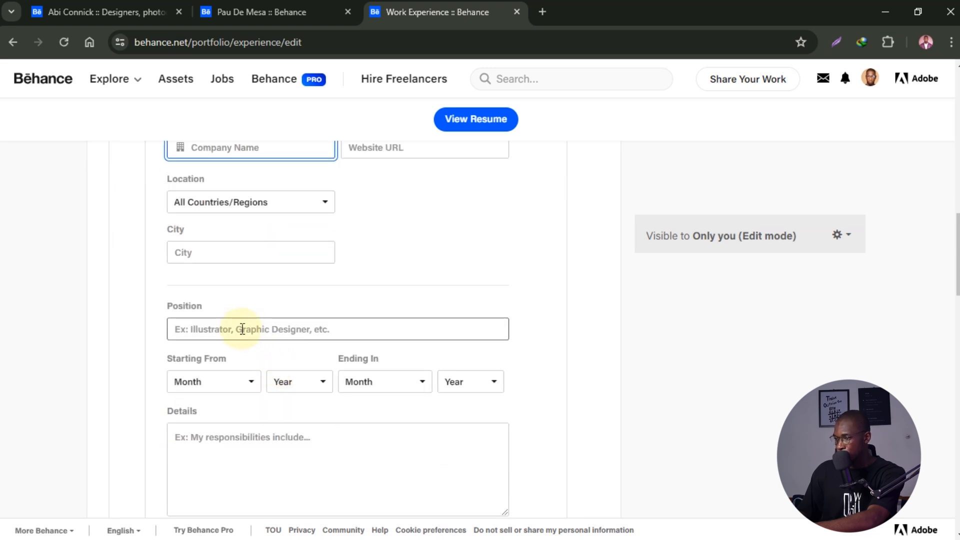
left_click(240, 329)
left_click(268, 275)
scroll(248, 356, "down", 4)
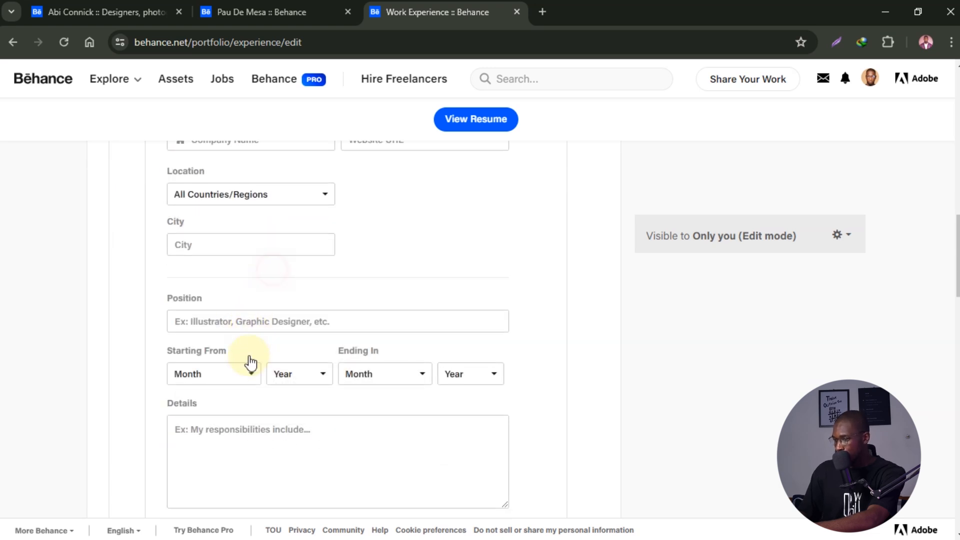
scroll(227, 240, "up", 2)
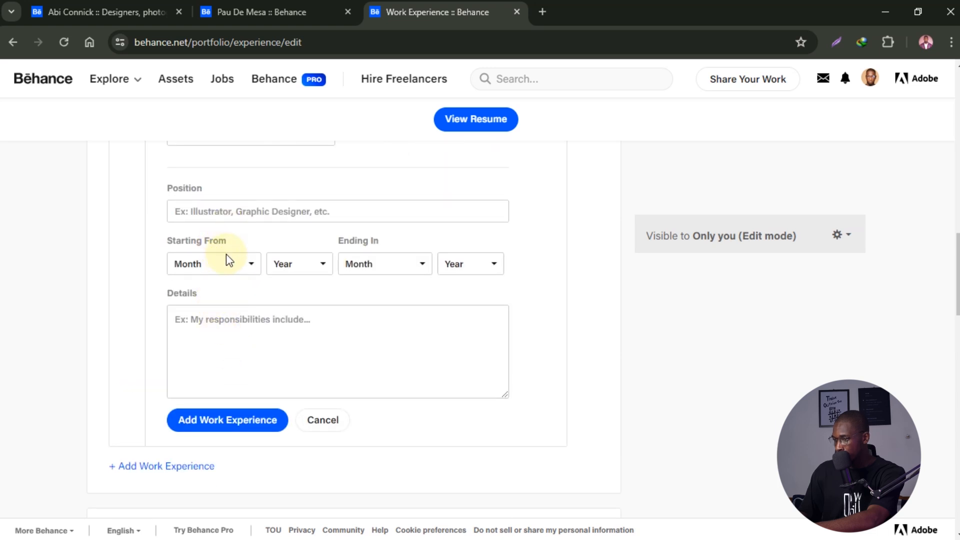
left_click(229, 265)
left_click(230, 266)
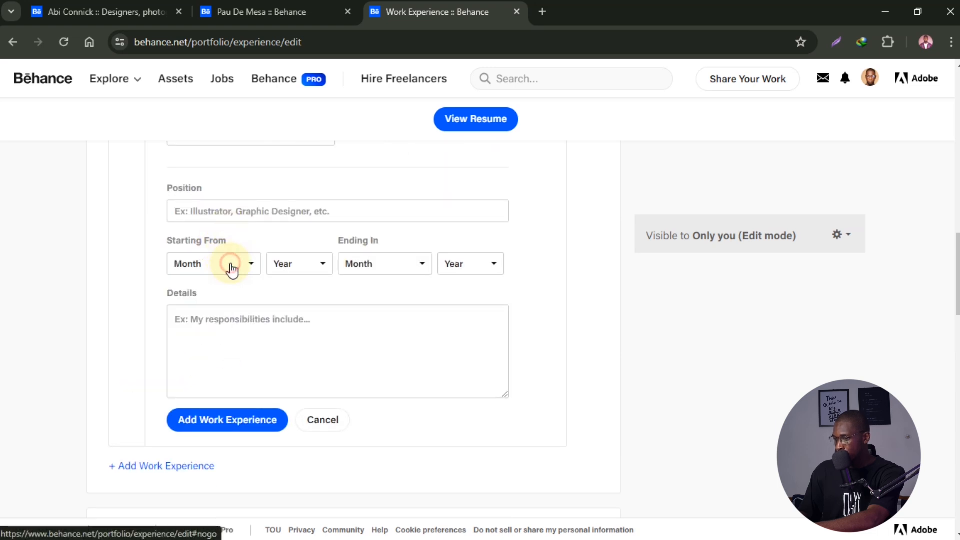
left_click(422, 264)
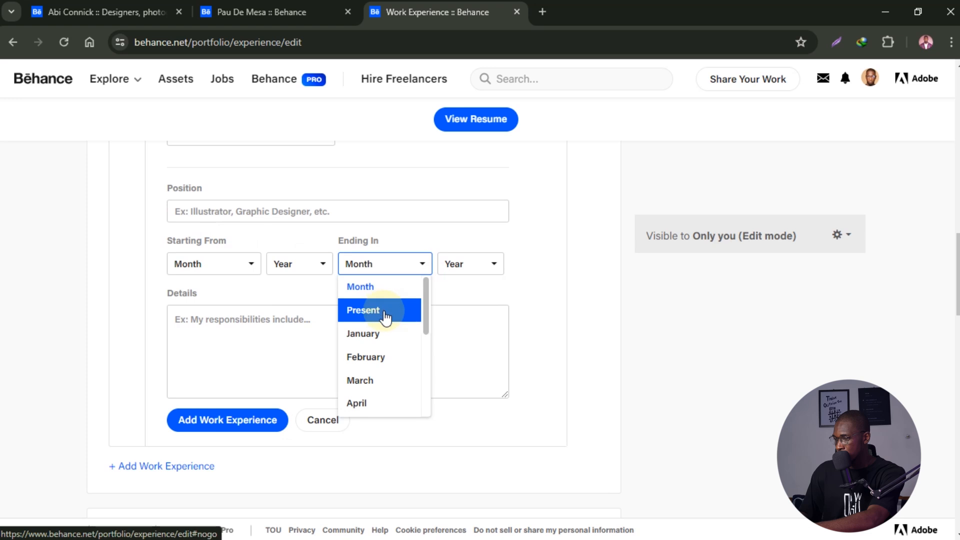
left_click(396, 216)
left_click(260, 326)
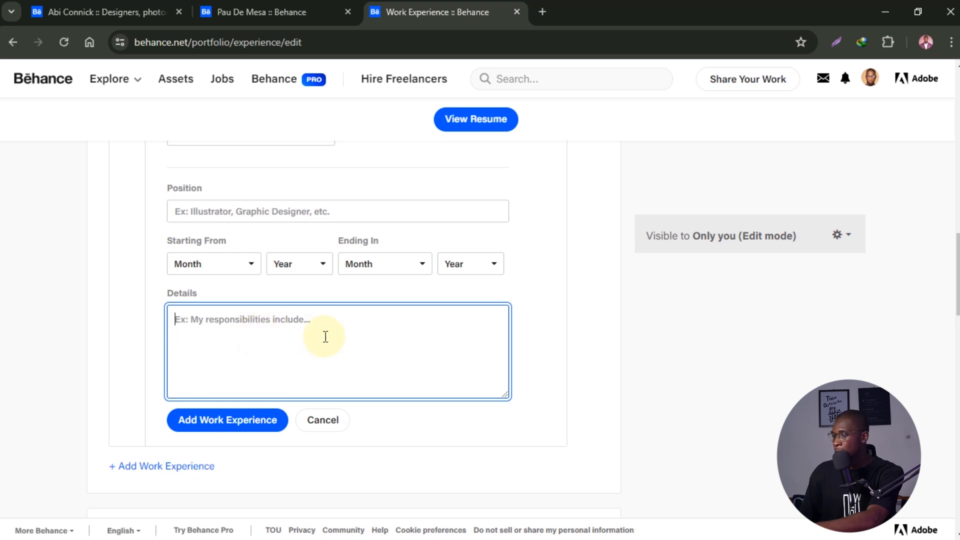
- Add a second work experience entry, trying 'connect af' as its company before dismissing the suggestion
scroll(270, 350, "down", 2)
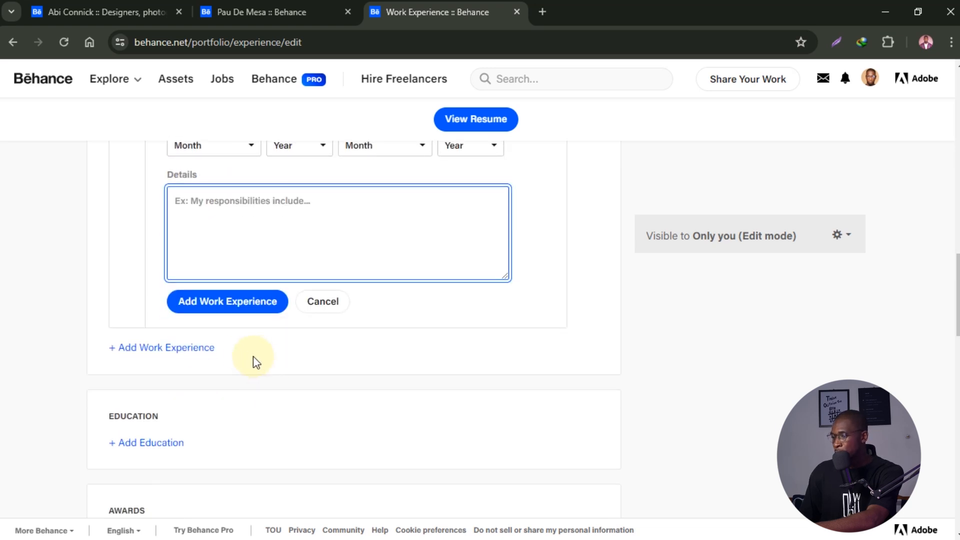
scroll(295, 353, "up", 4)
scroll(312, 364, "down", 4)
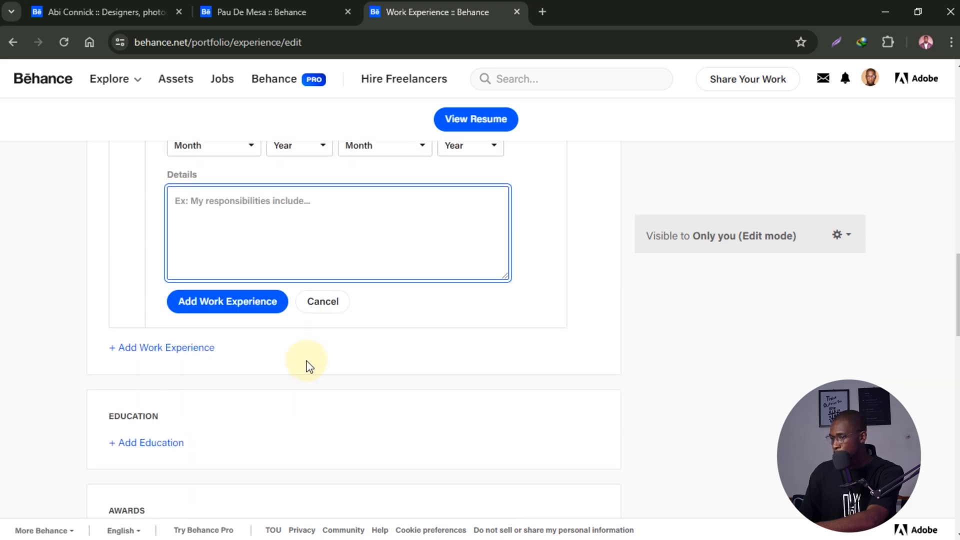
left_click(193, 352)
left_click(219, 399)
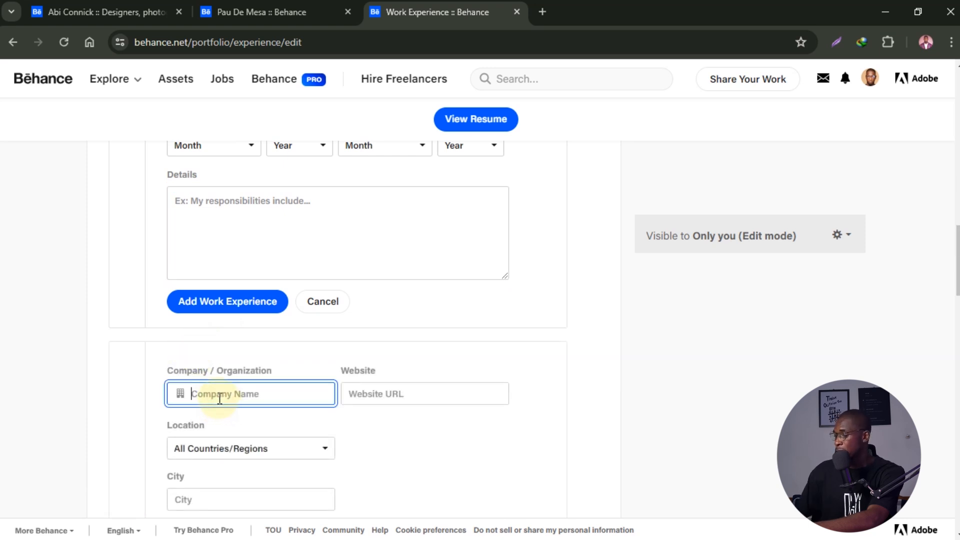
type("connec")
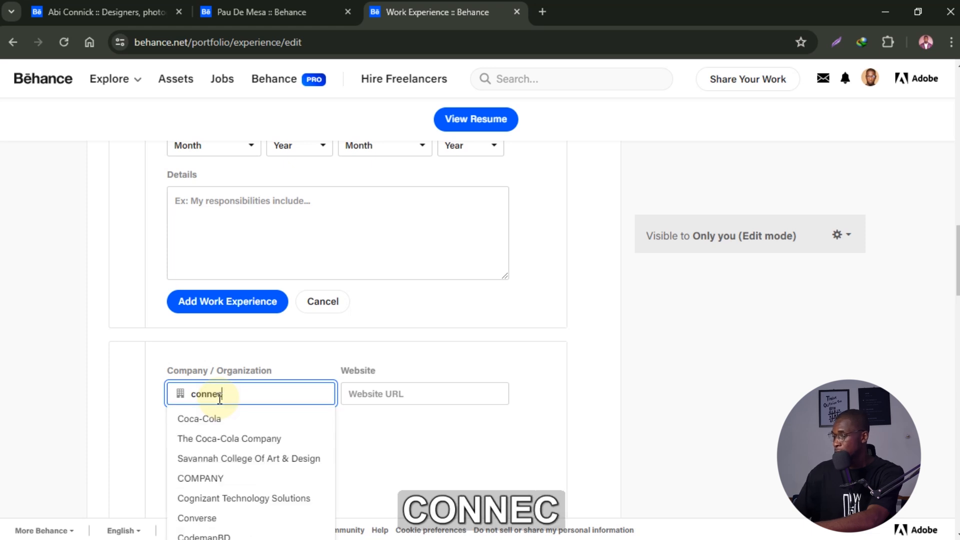
type("y")
key("BackSpace")
type("t af")
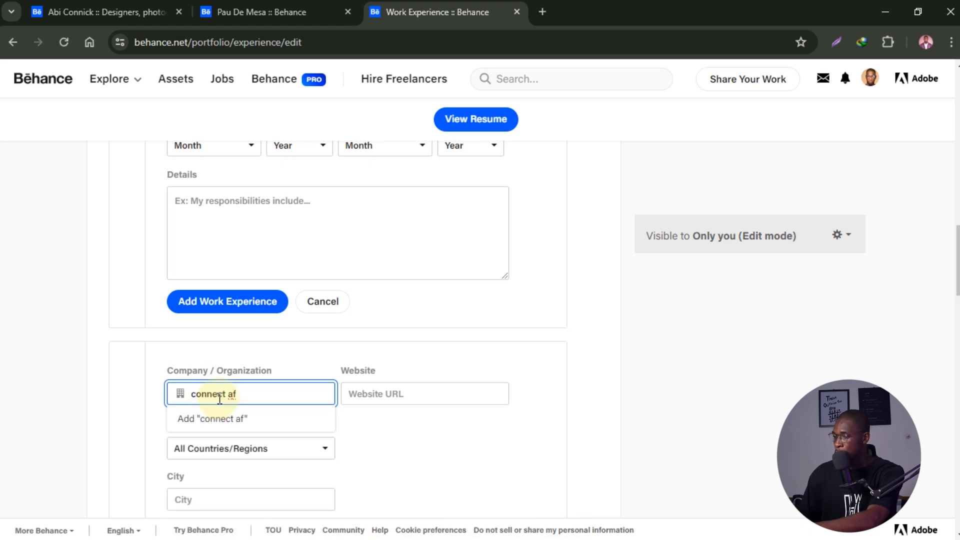
scroll(415, 358, "down", 4)
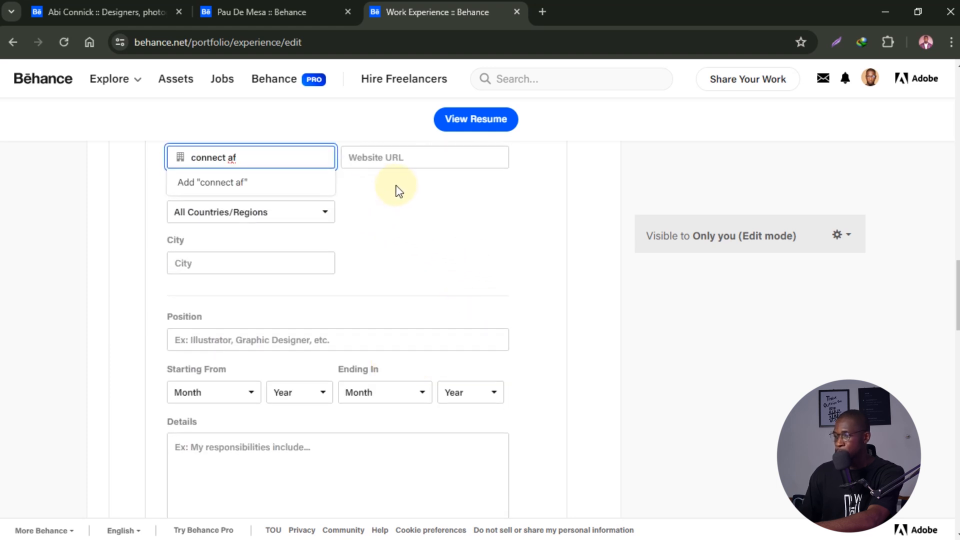
left_click(389, 232)
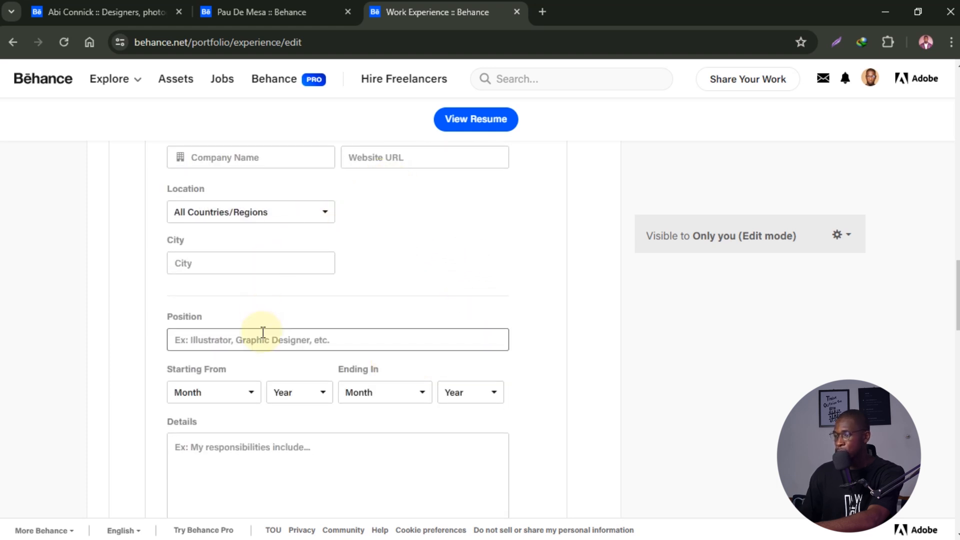
scroll(261, 334, "down", 1)
scroll(263, 339, "down", 5)
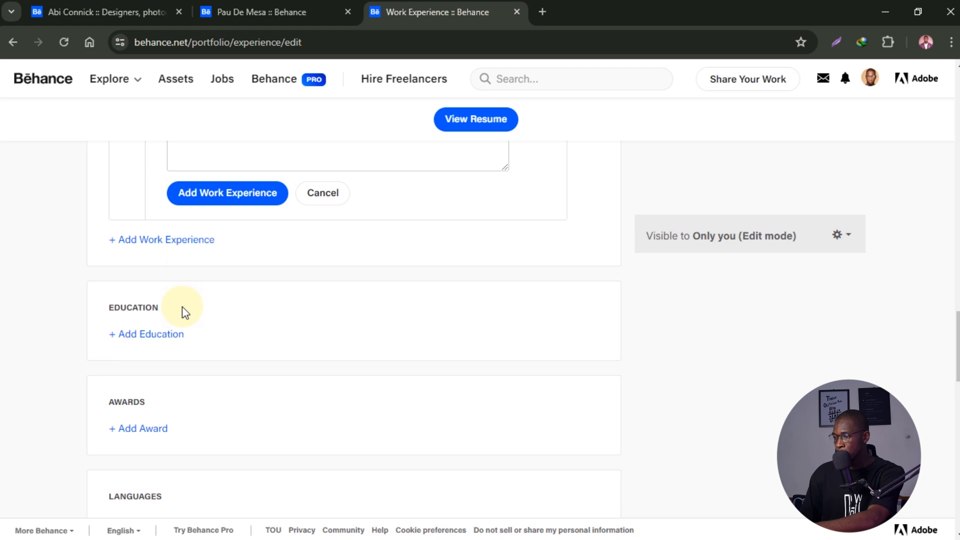
scroll(183, 308, "down", 2)
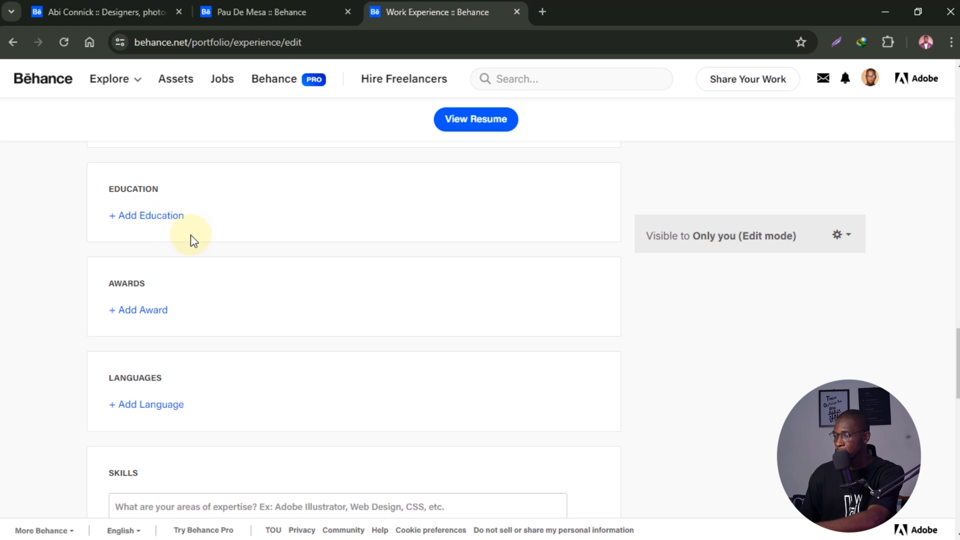
scroll(167, 332, "down", 2)
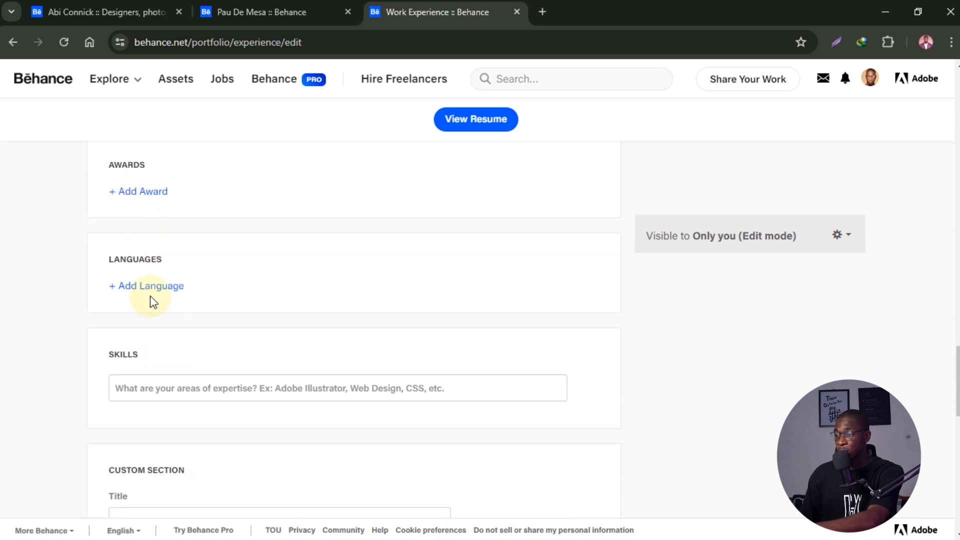
left_click(168, 390)
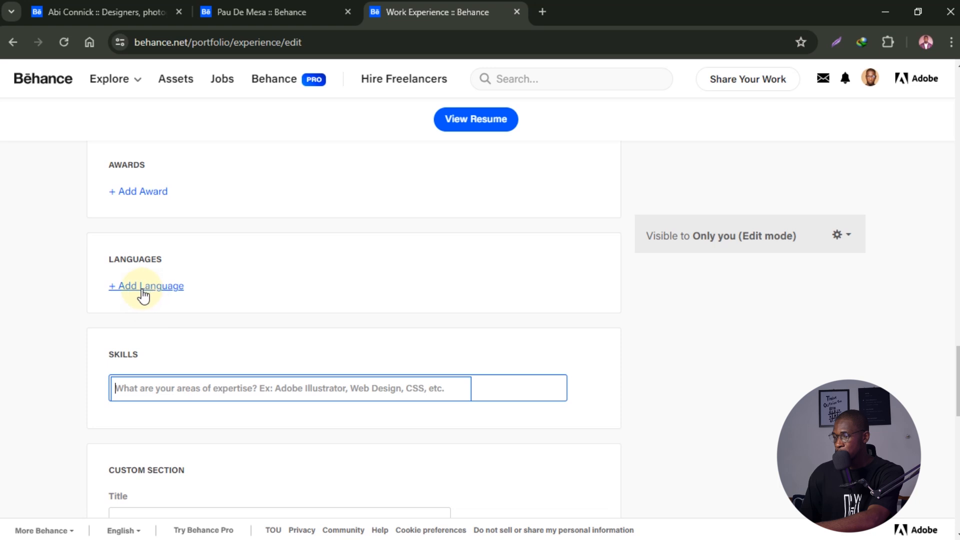
- Add Photoshop and Illustrator as skill tags, correcting typos along the way
scroll(143, 290, "down", 2)
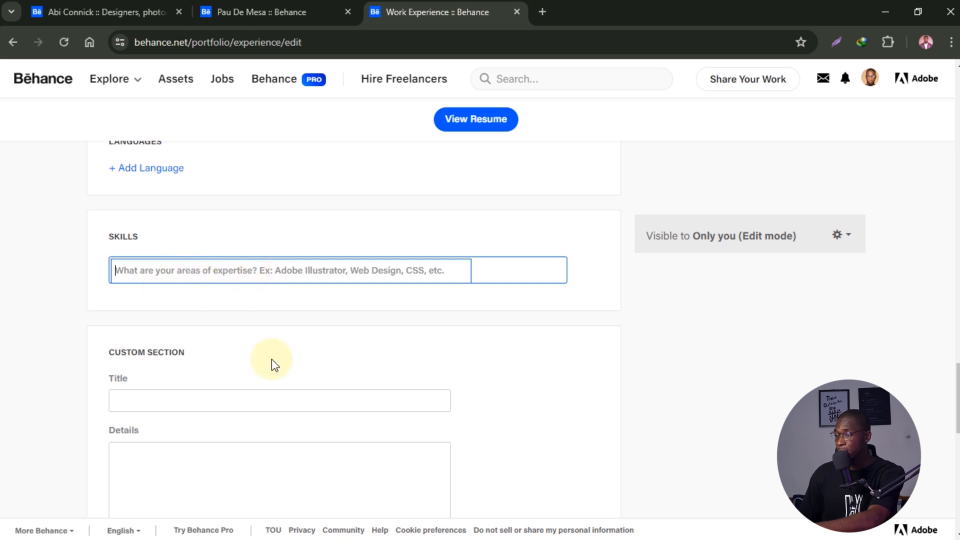
type("photops")
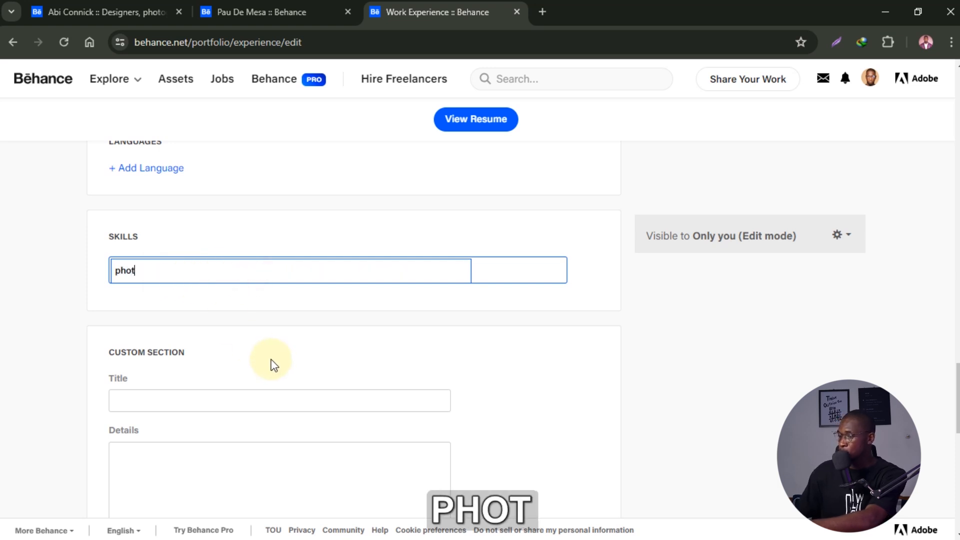
key("BackSpace")
key("BackSpace")
type("sho")
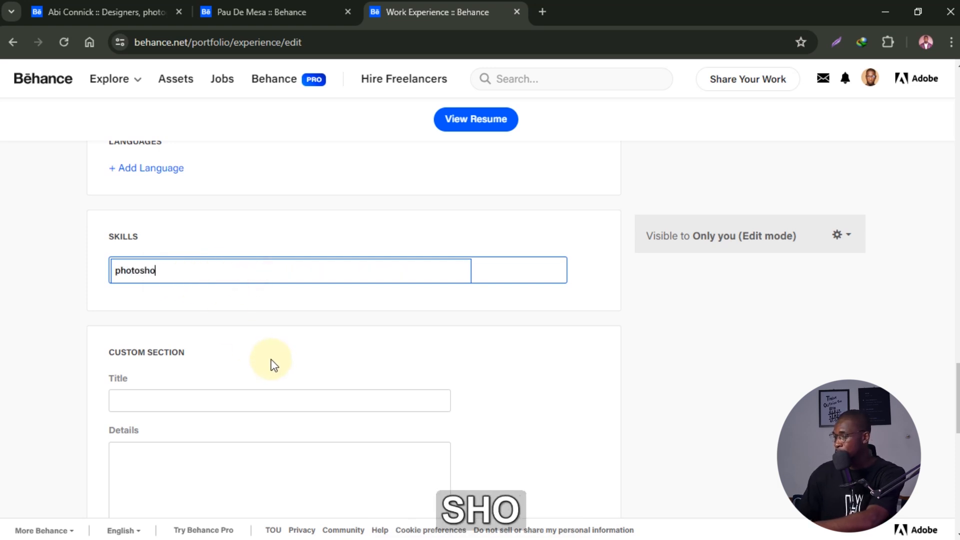
type("p,llust")
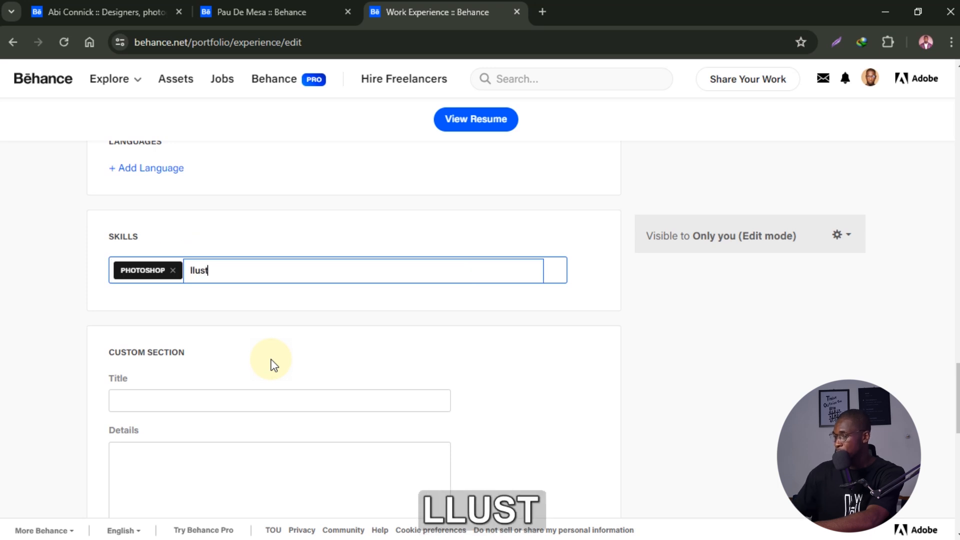
type("rator")
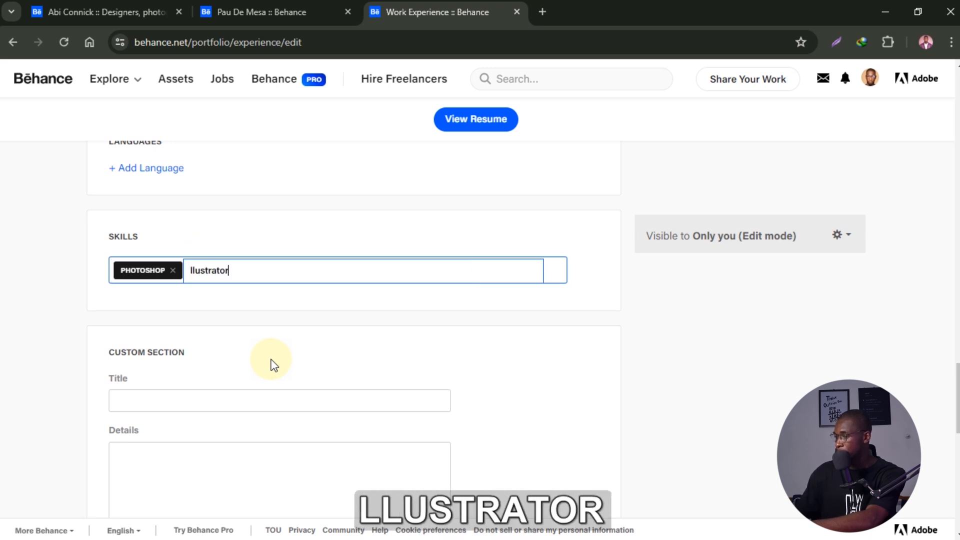
key("Left")
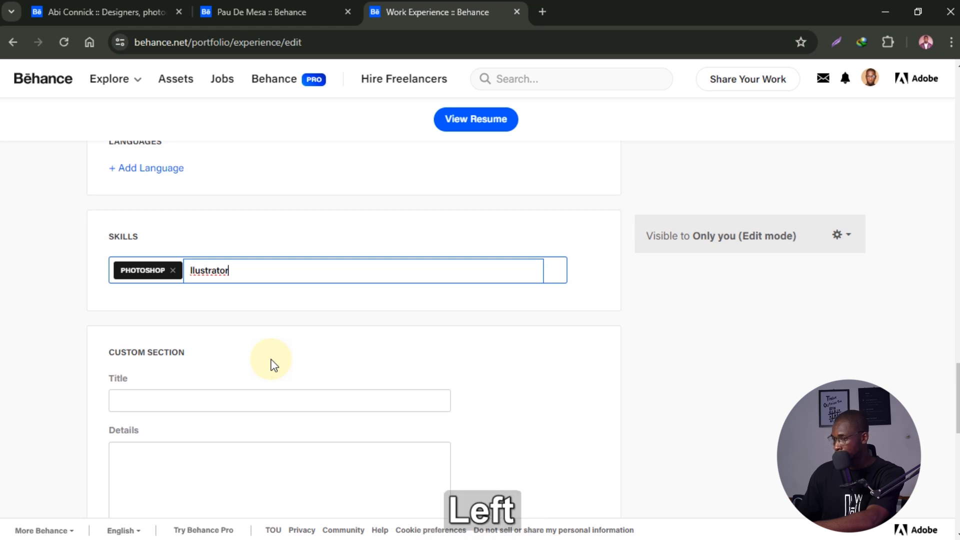
type("I")
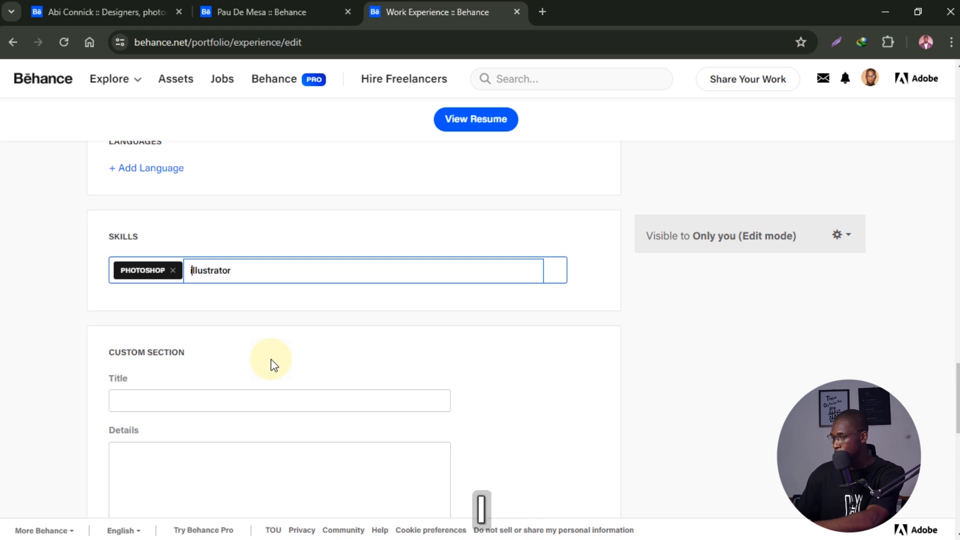
key("Right")
key("Right")
key("Right")
key("Right")
key("Right")
key("Right")
key("Right")
key("Right")
key("Right")
key("Right")
key("Right")
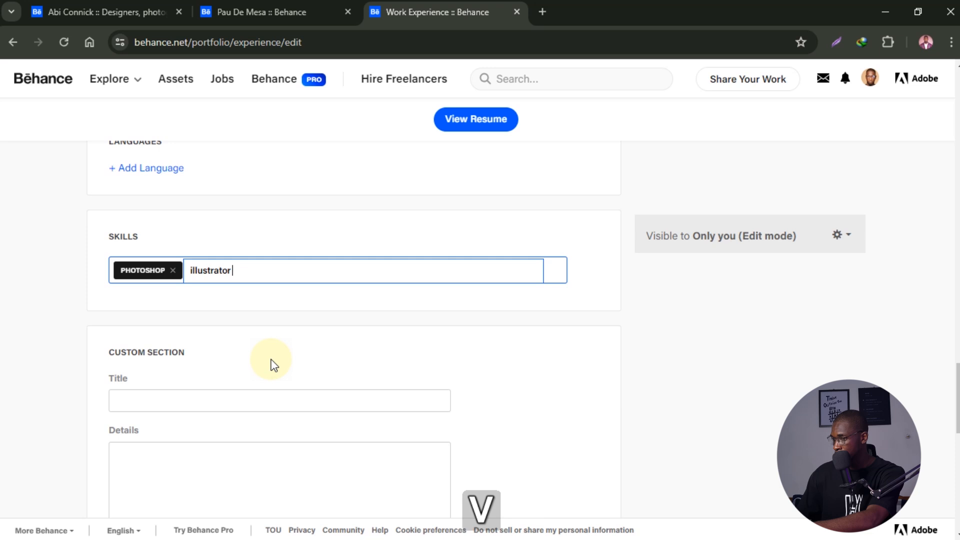
key("BackSpace")
key("Return")
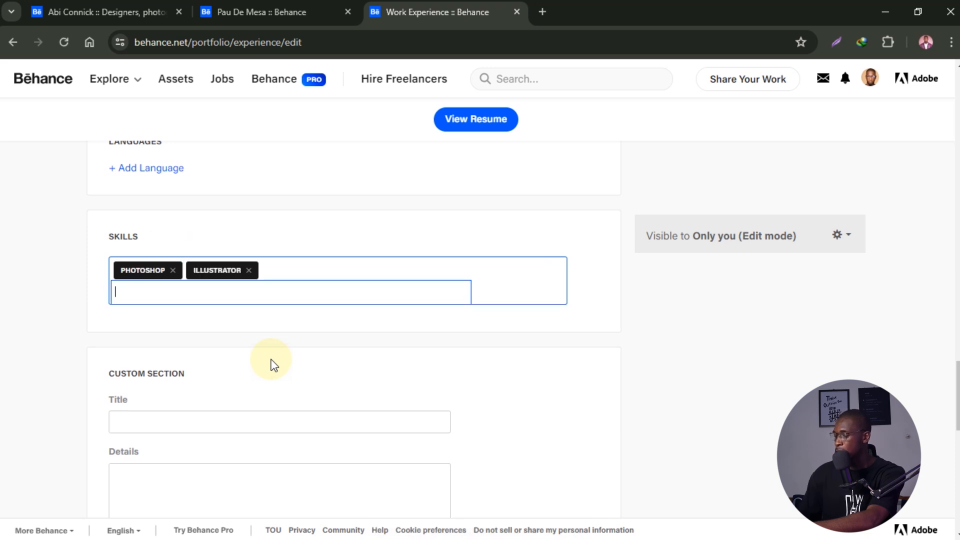
- Add Aftereffects, Figma and Premier Pro as further skill tags
type("after")
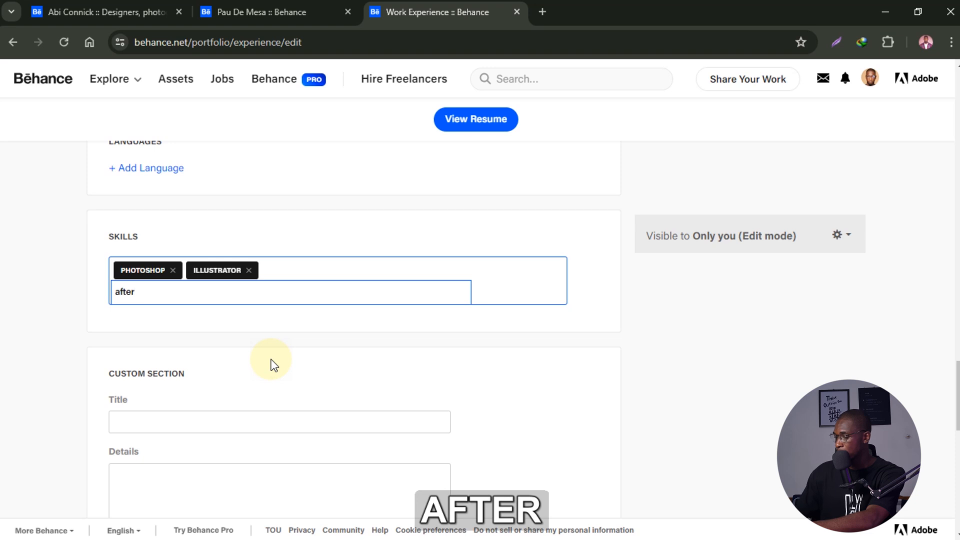
type("effect")
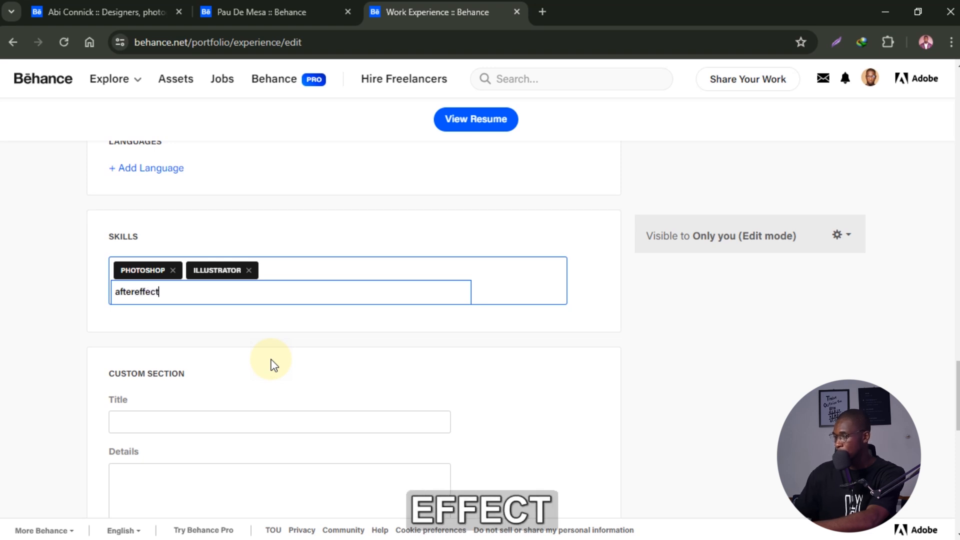
key("BackSpace")
type("s")
key("BackSpace")
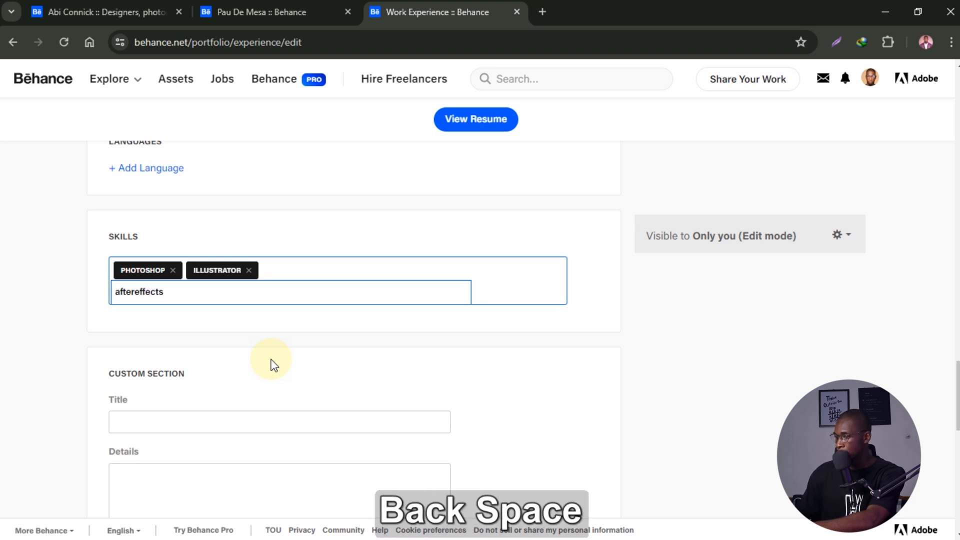
key("Return")
type("Figma")
key("Return")
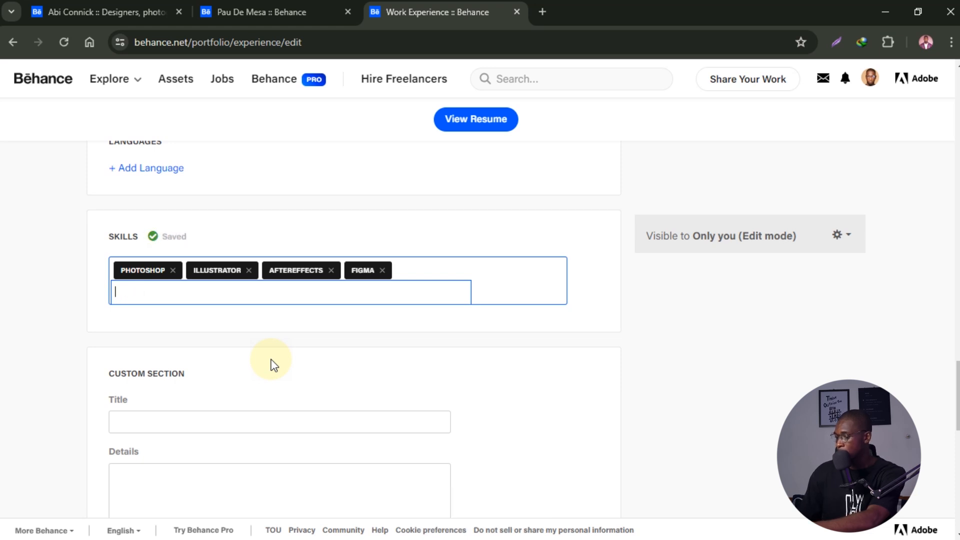
type("premi")
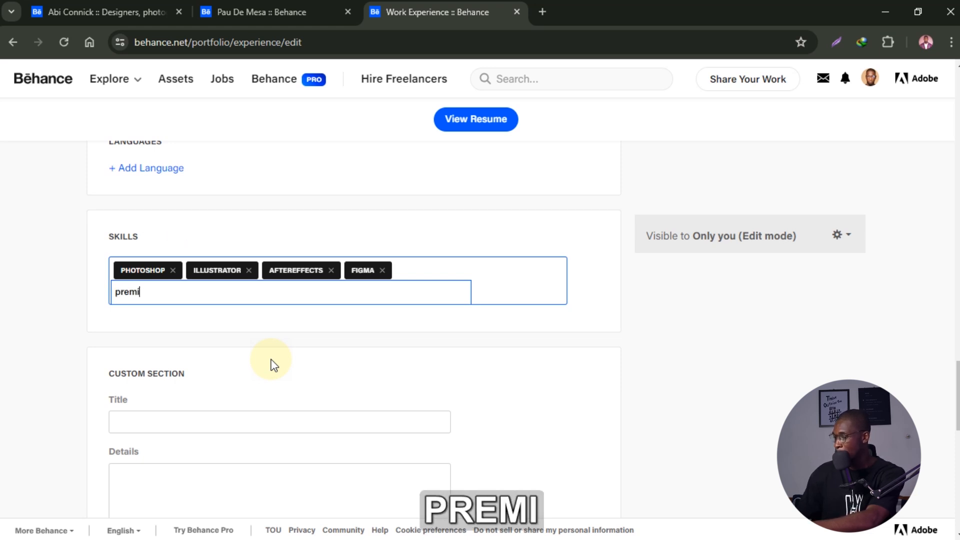
type("er pro")
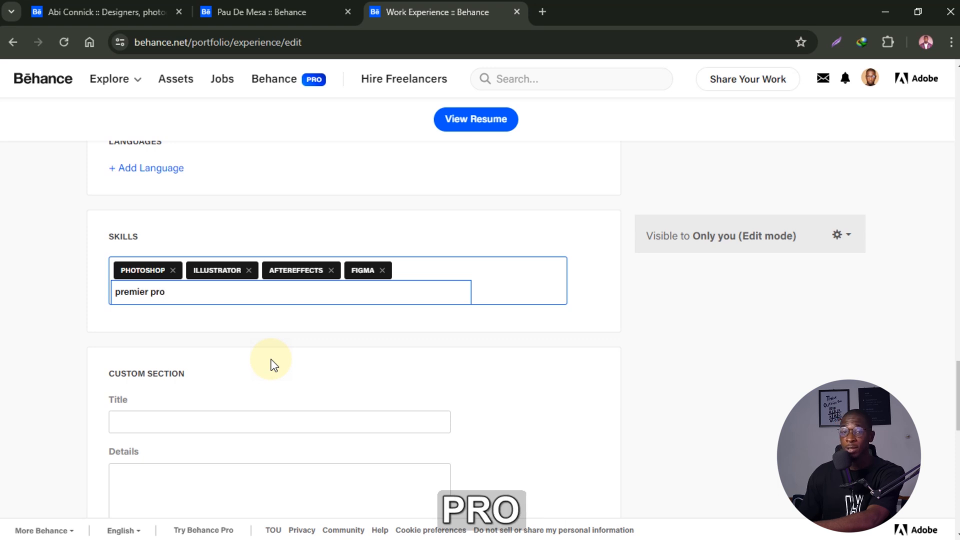
key("Return")
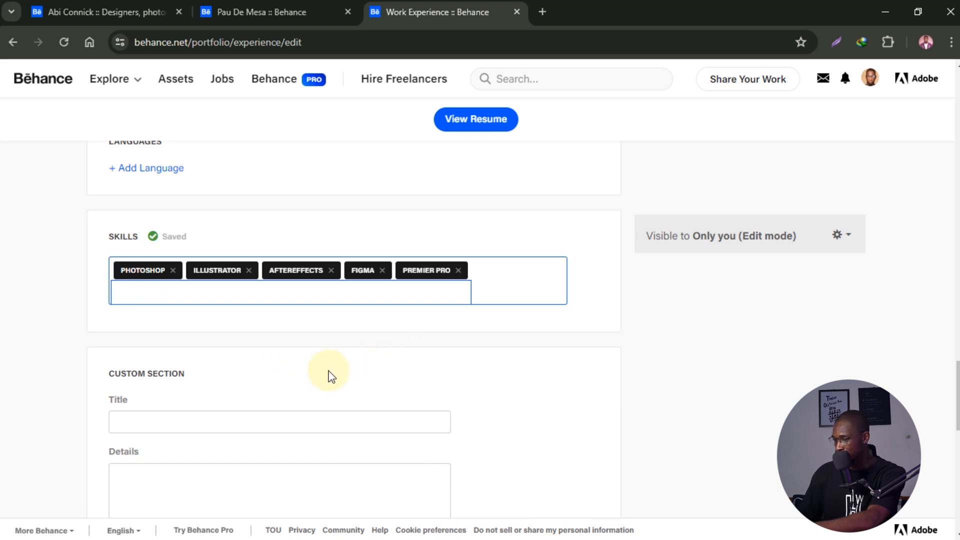
scroll(300, 350, "down", 2)
- Scroll through the empty Custom Section title fields, leaving them blank
scroll(220, 320, "down", 2)
scroll(224, 330, "down", 4)
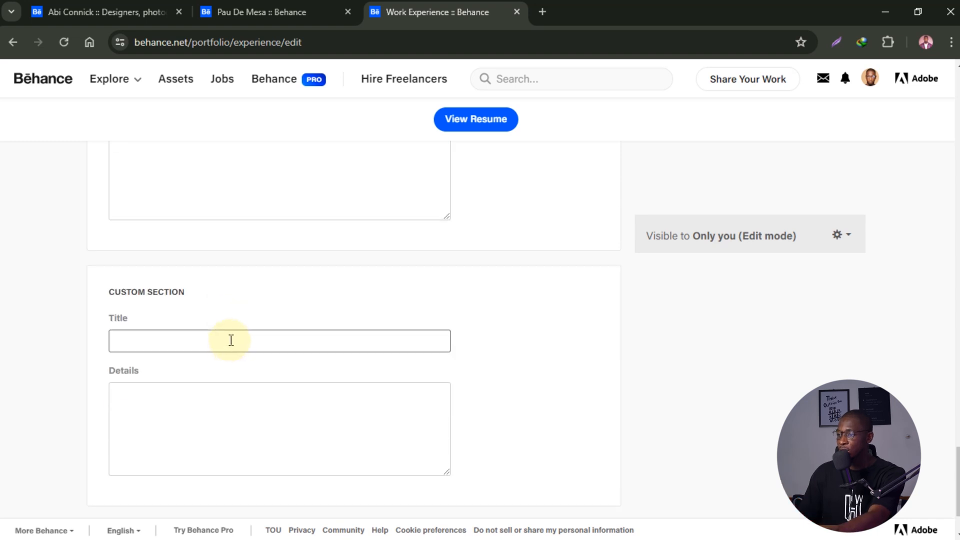
scroll(231, 340, "down", 5)
scroll(232, 343, "up", 10)
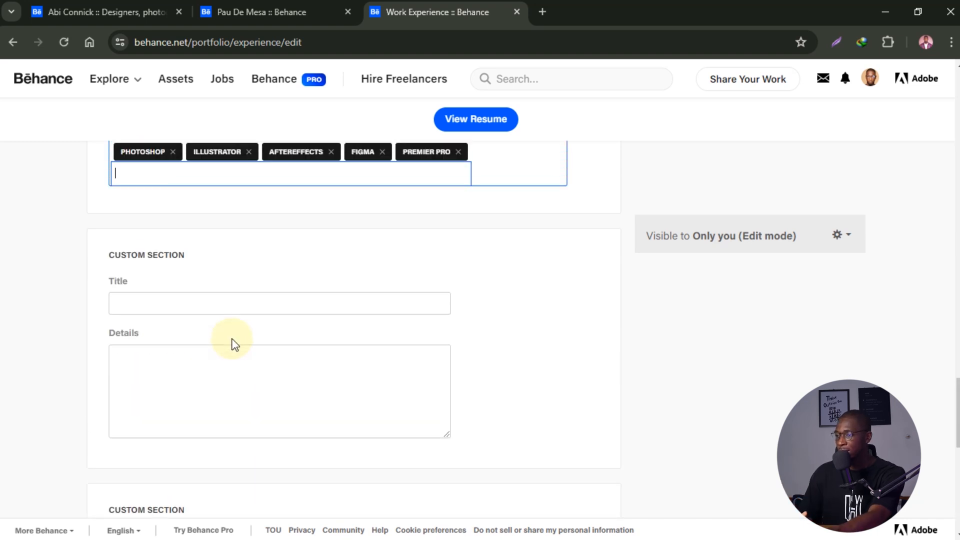
scroll(233, 342, "up", 5)
scroll(229, 343, "down", 5)
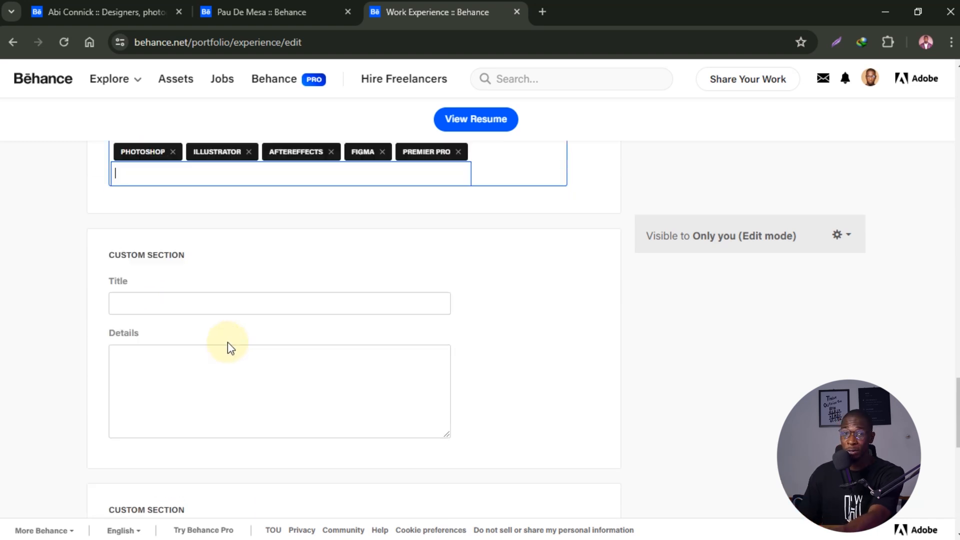
left_click_drag(227, 323, 223, 305)
left_click(225, 304)
scroll(275, 337, "down", 5)
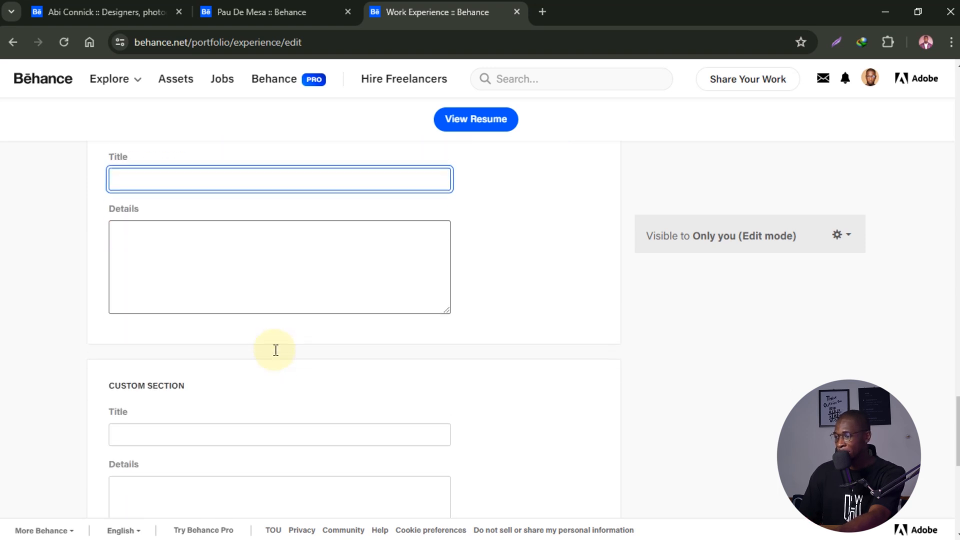
left_click(270, 346)
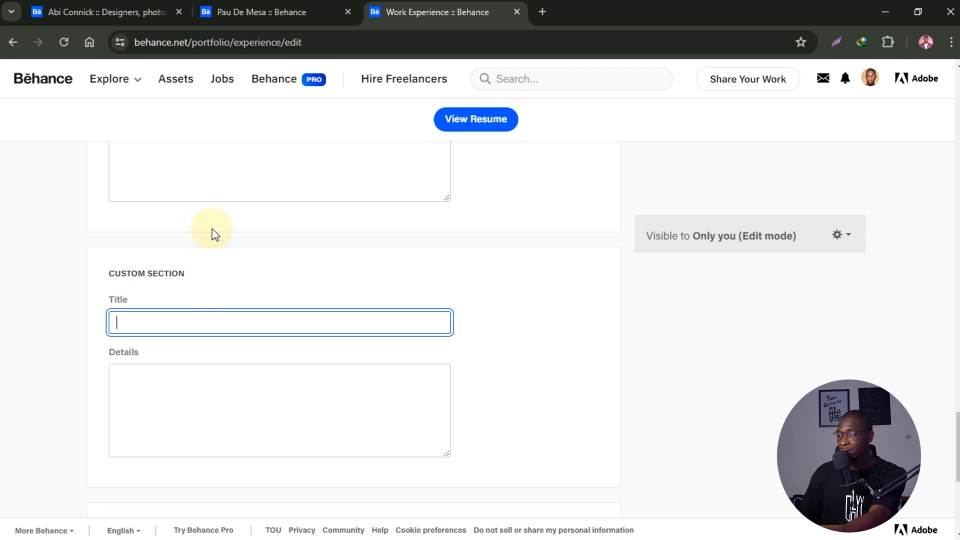
- Scroll back up and return from the resume editor to the profile editor
scroll(216, 241, "down", 4)
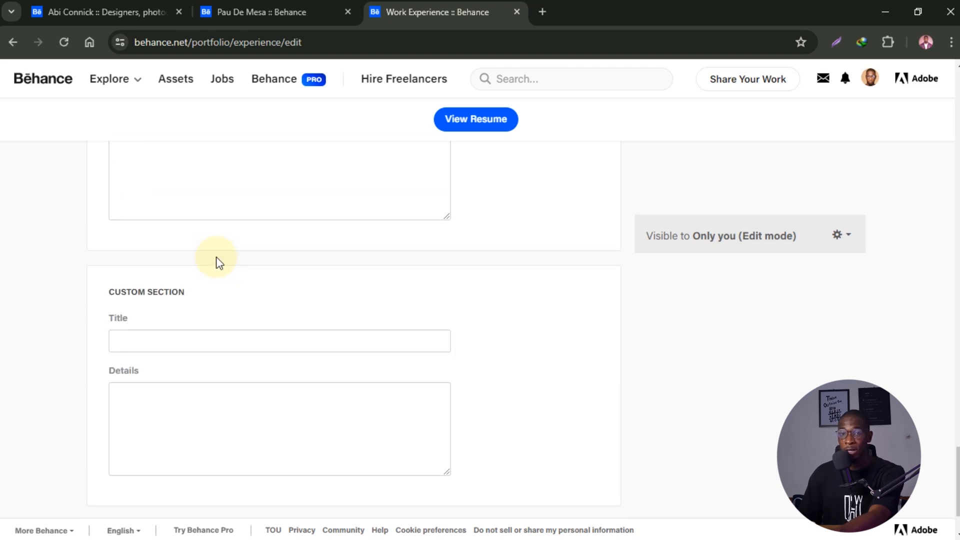
scroll(216, 257, "down", 2)
scroll(249, 388, "up", 7)
scroll(249, 397, "up", 15)
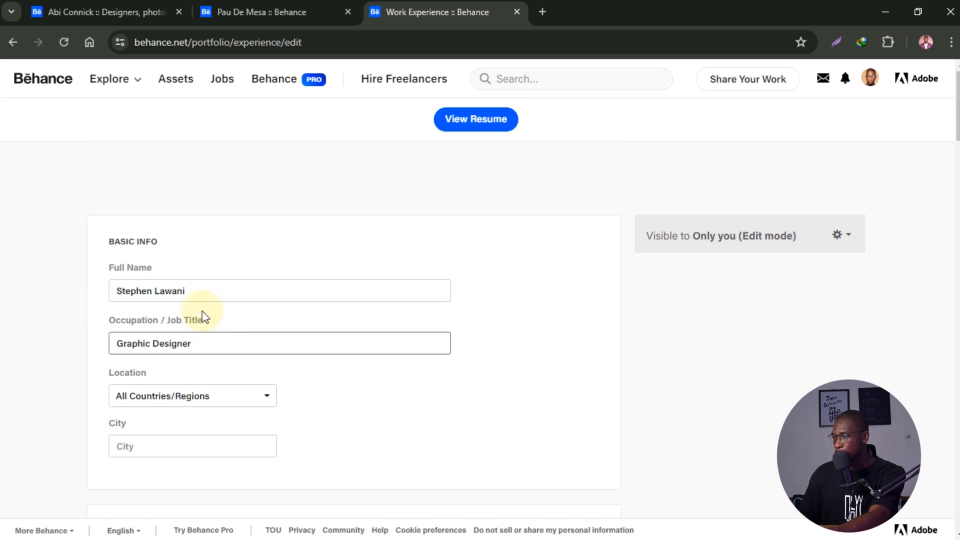
left_click(14, 43)
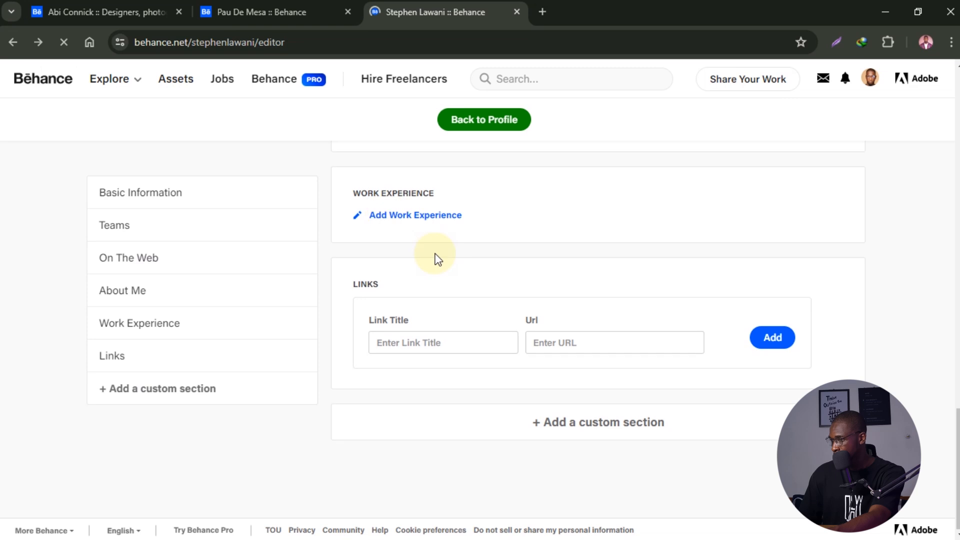
- Jump through the profile editor sections, from Basic Information to Links, then scroll back to the top
left_click(429, 342)
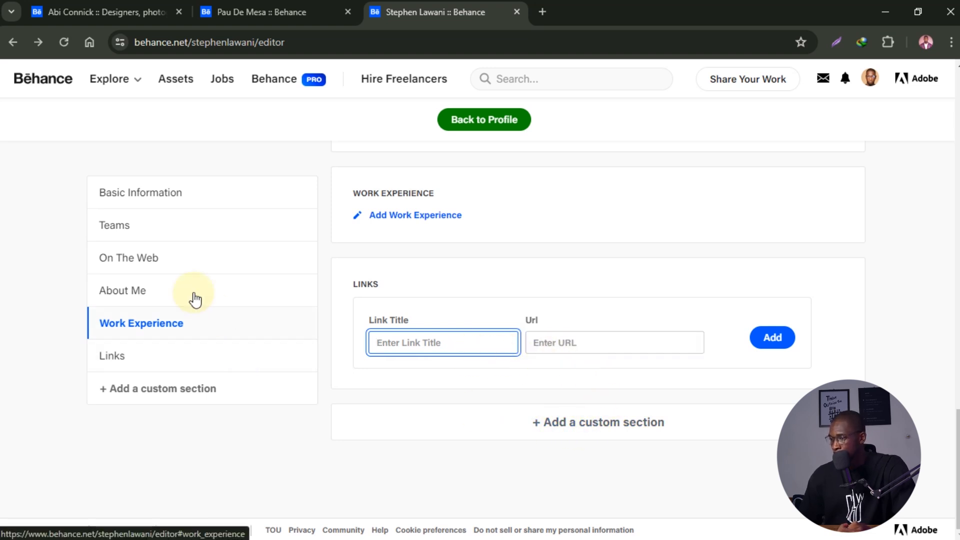
left_click(133, 206)
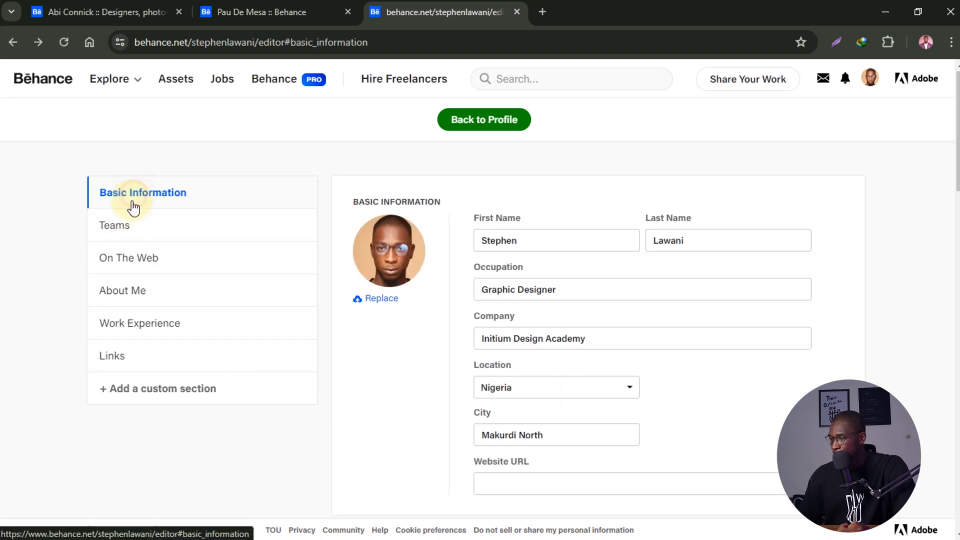
left_click(137, 235)
left_click(139, 264)
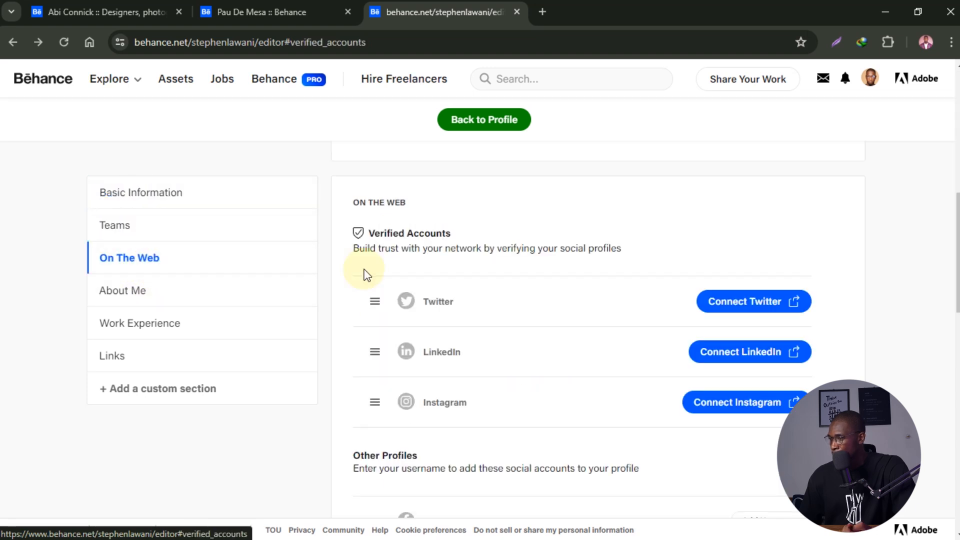
left_click(133, 295)
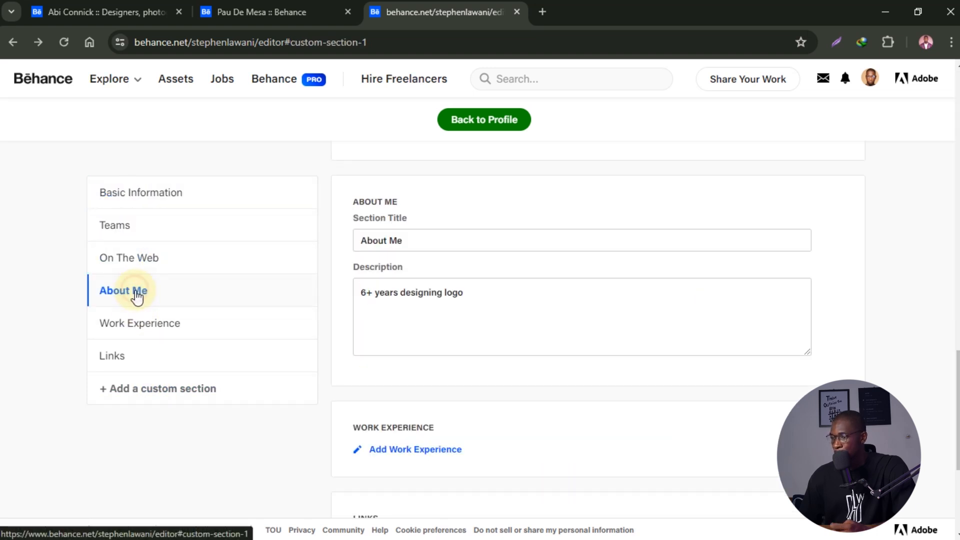
left_click(171, 330)
left_click(171, 357)
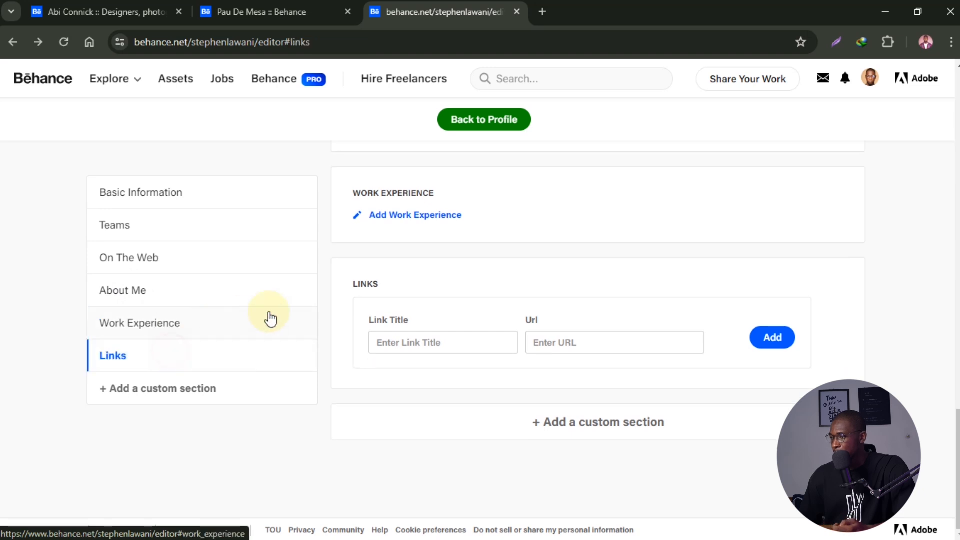
scroll(349, 307, "up", 6)
left_click(177, 326)
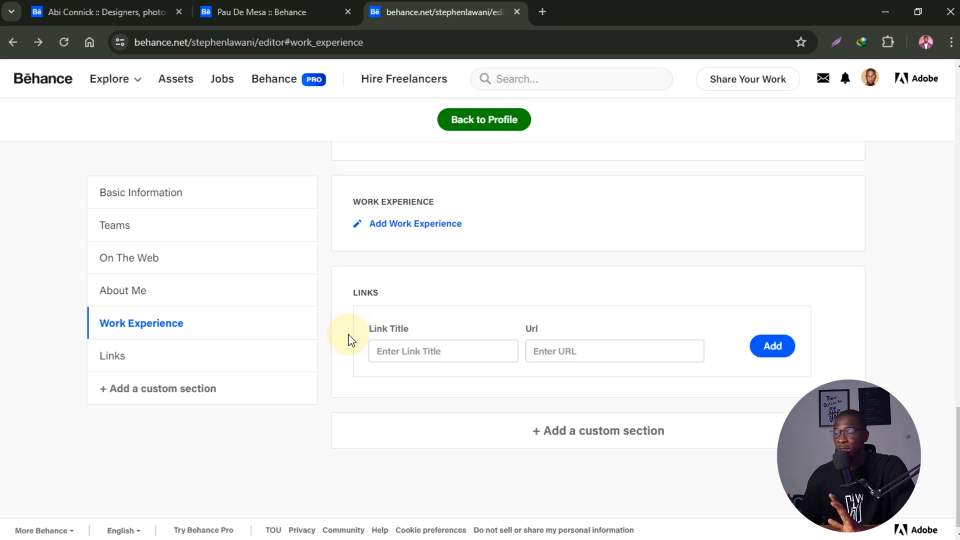
scroll(352, 340, "up", 10)
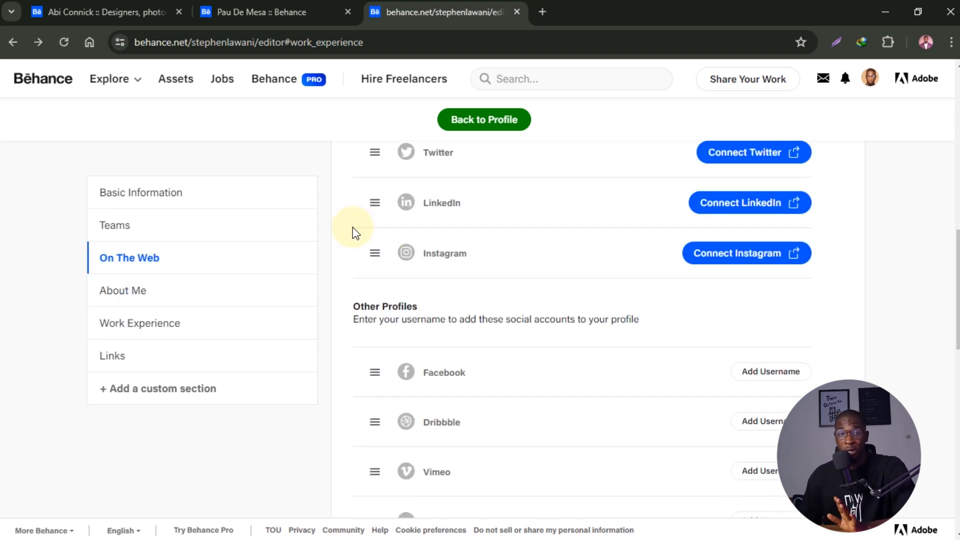
scroll(307, 237, "up", 10)
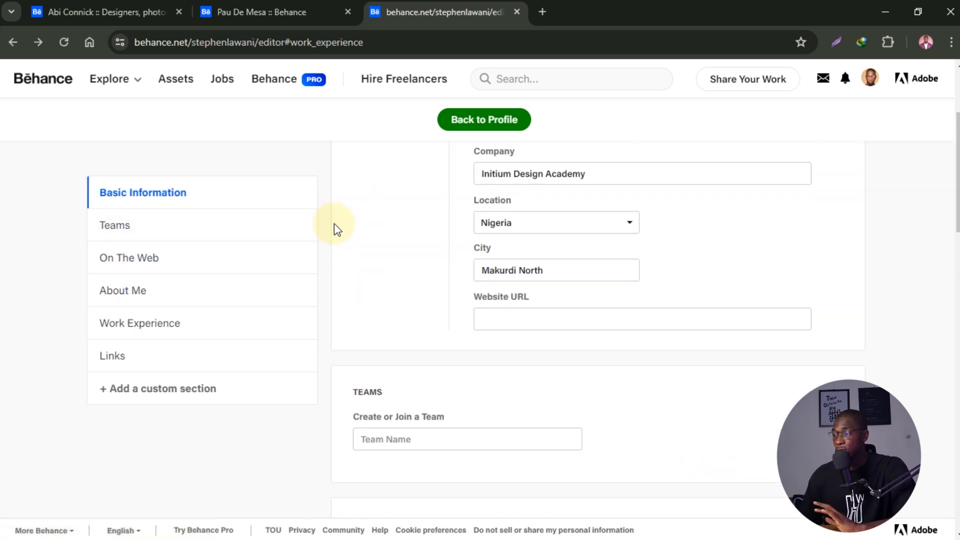
scroll(334, 224, "up", 2)
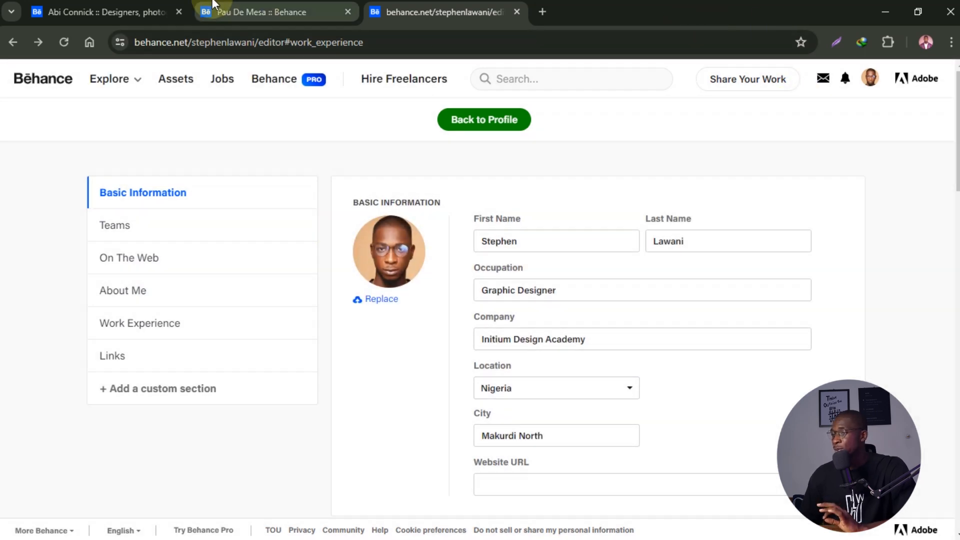
- Load the reference designer's profile from the account menu and scroll through it
left_click(324, 15)
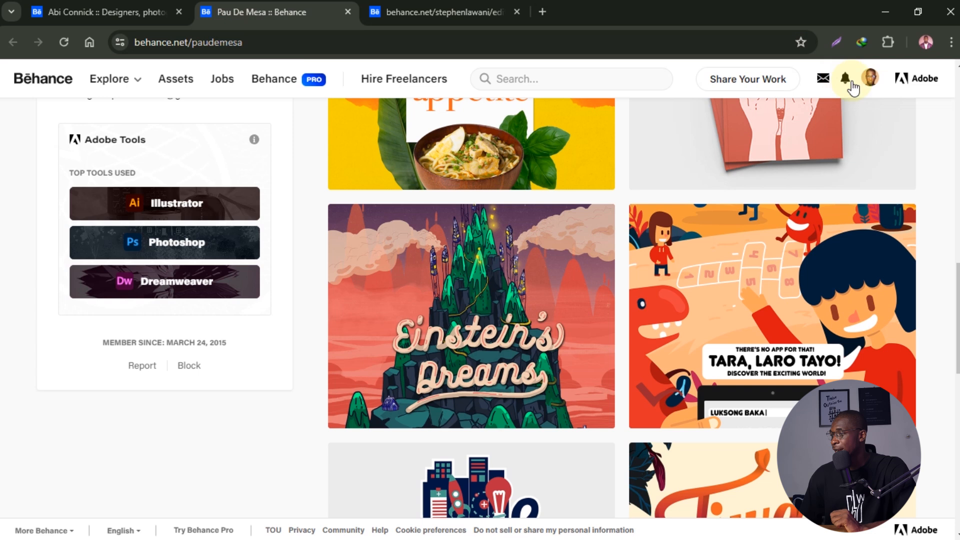
left_click(870, 79)
left_click(715, 349)
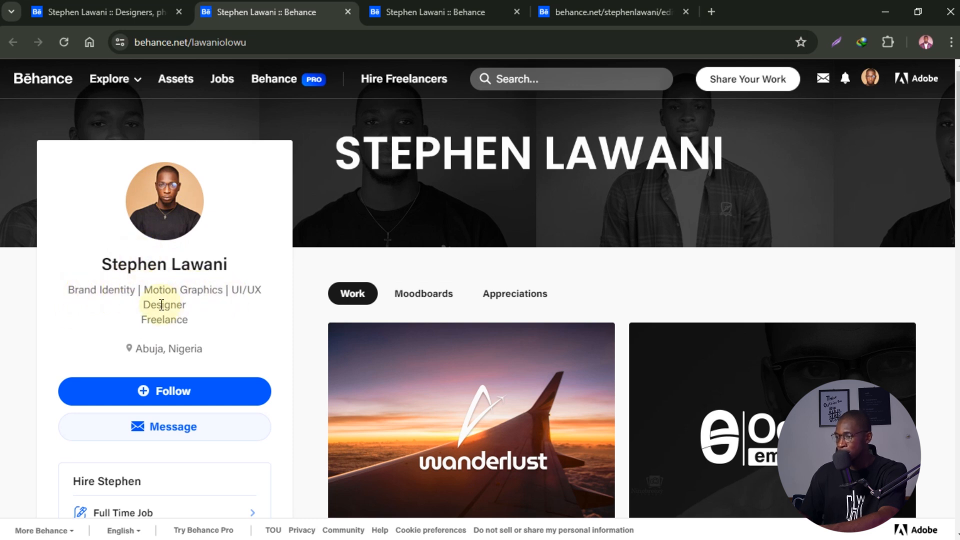
scroll(191, 330, "down", 2)
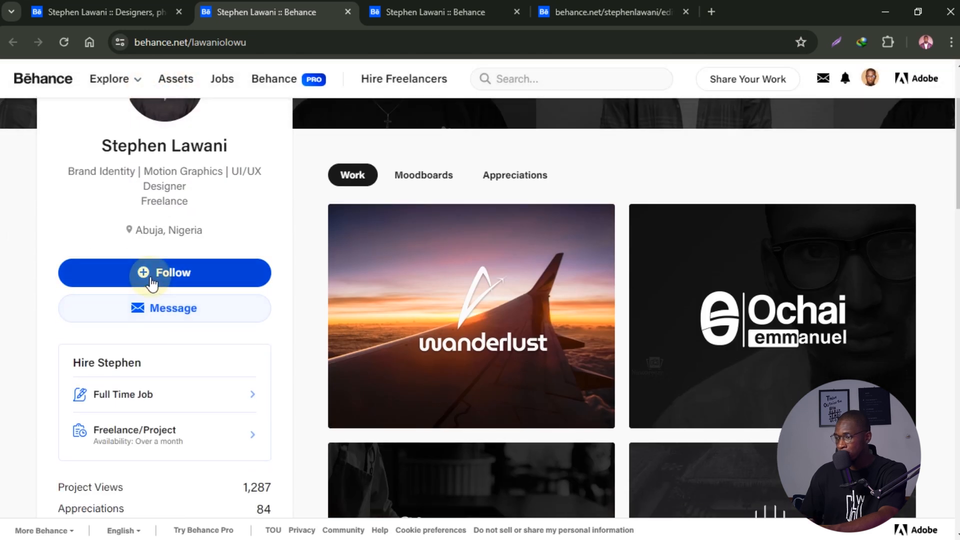
scroll(172, 290, "up", 2)
scroll(175, 293, "down", 6)
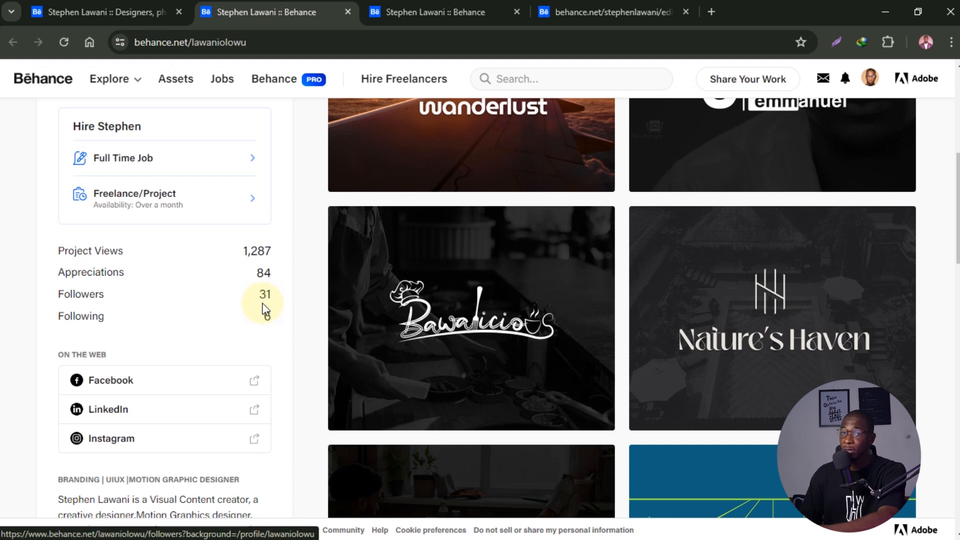
scroll(265, 308, "up", 2)
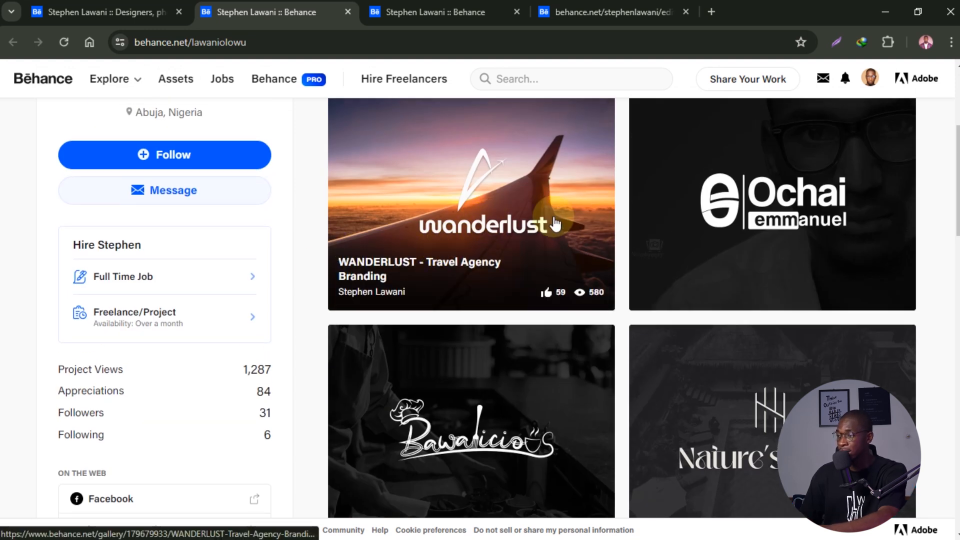
scroll(350, 336, "up", 5)
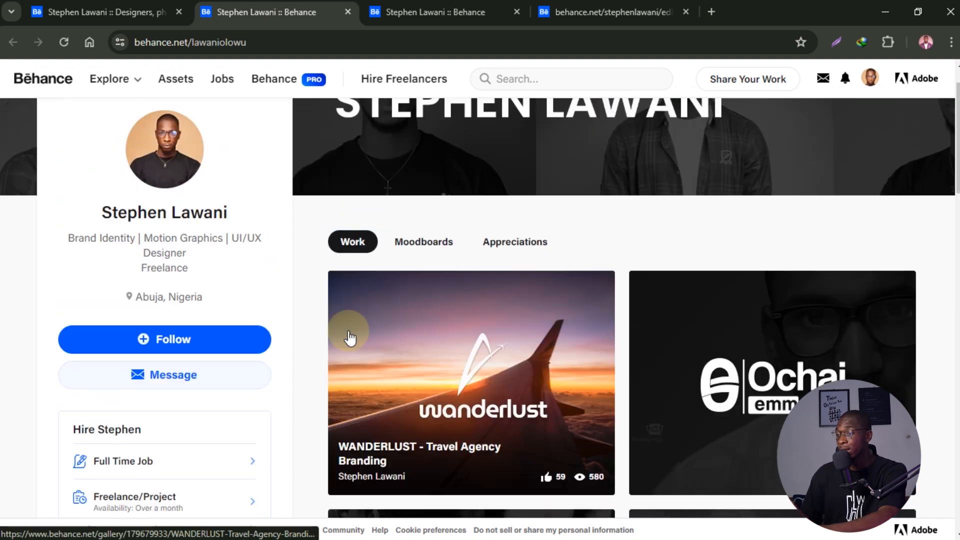
scroll(165, 395, "down", 2)
scroll(190, 415, "up", 2)
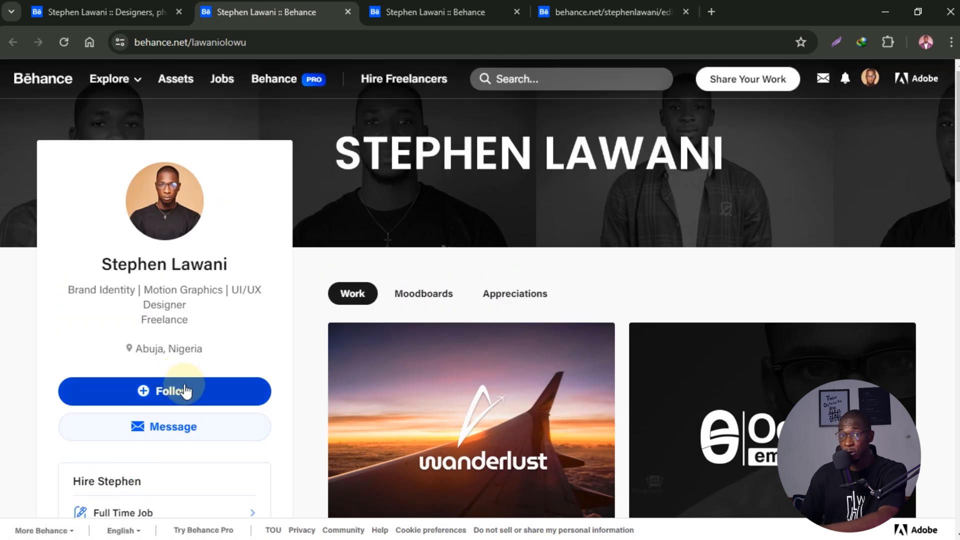
scroll(197, 392, "down", 1)
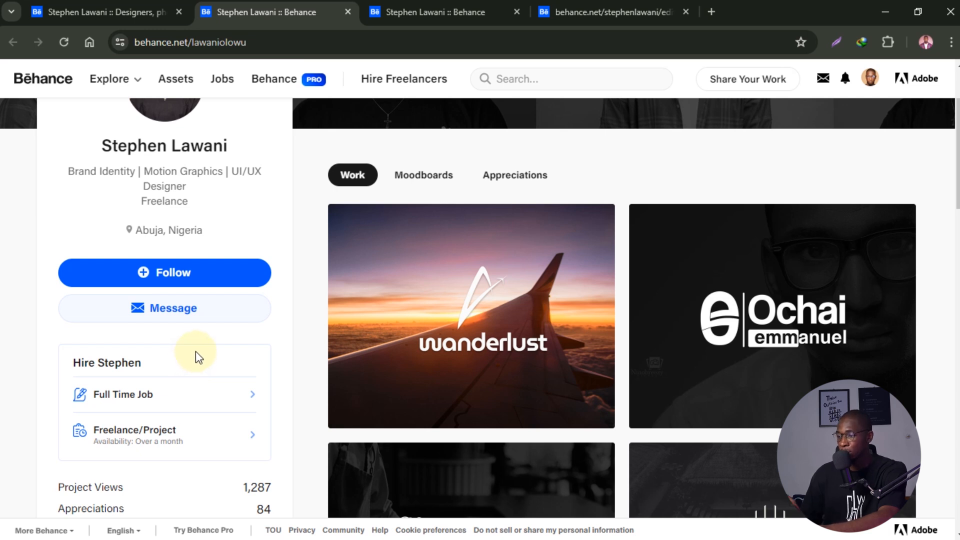
scroll(196, 351, "down", 3)
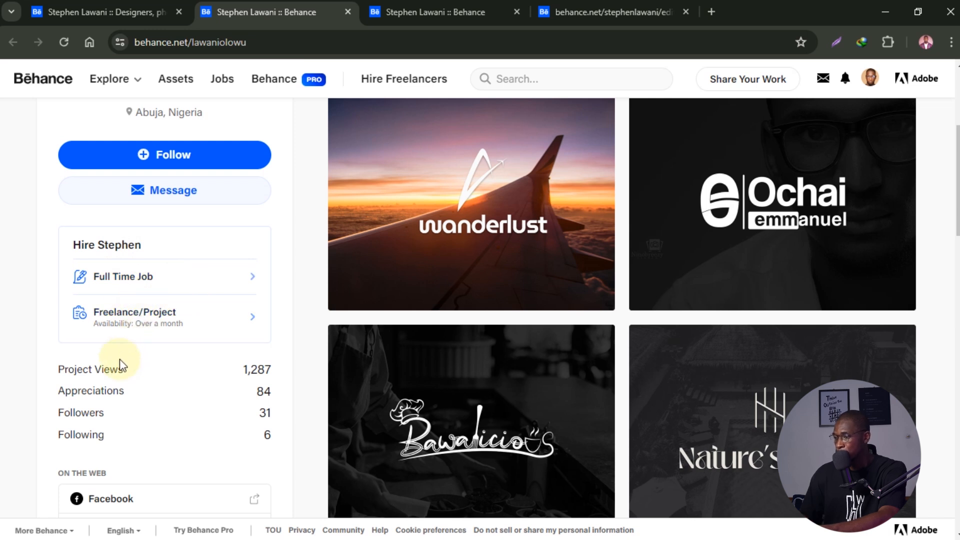
scroll(125, 370, "down", 5)
scroll(122, 361, "down", 7)
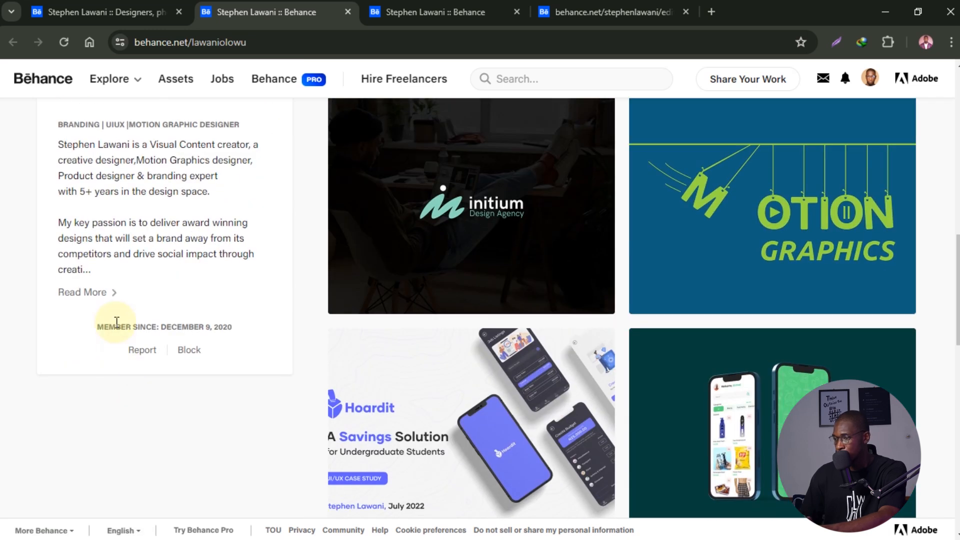
- Expand the reference bio and browse its moodboards, such as webapp, branding and landingpage
left_click(105, 175)
scroll(317, 221, "up", 12)
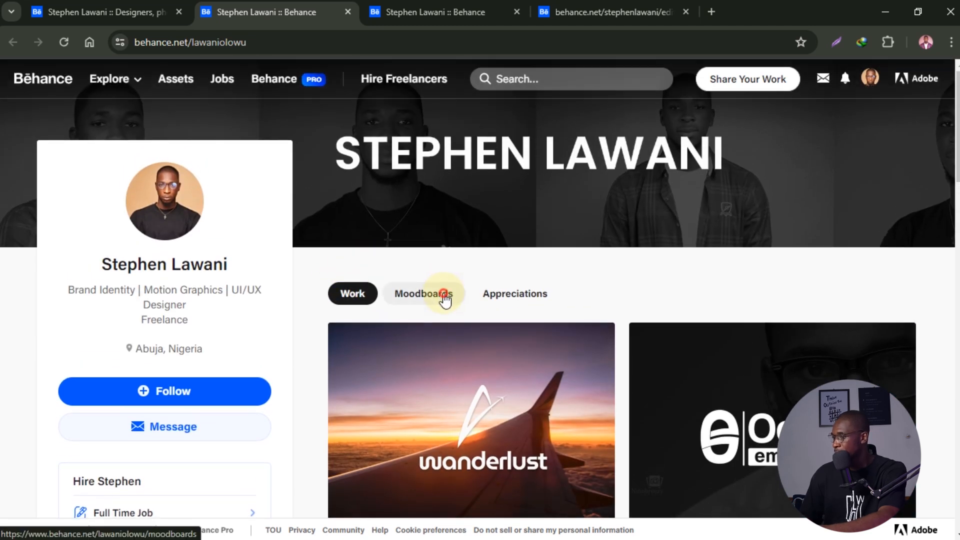
left_click(444, 299)
scroll(448, 295, "down", 2)
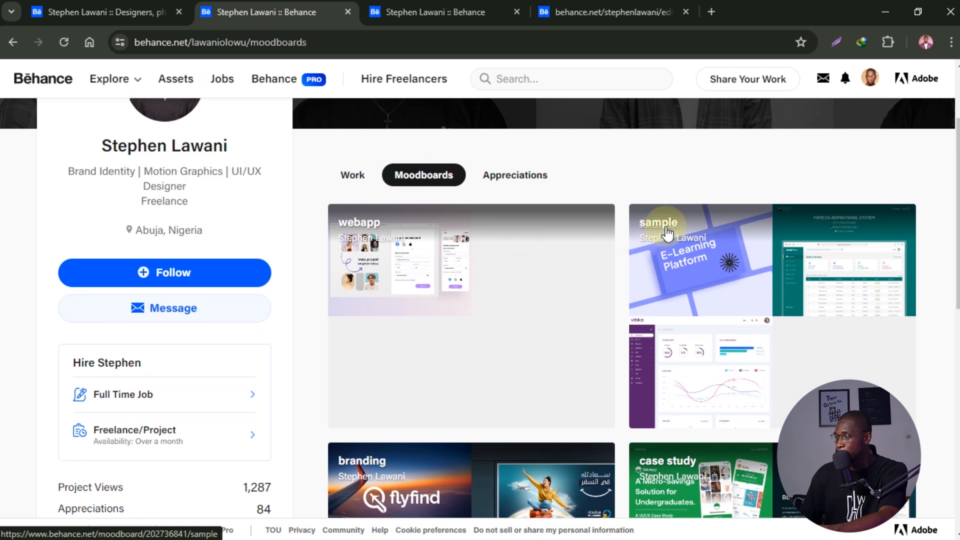
scroll(681, 249, "up", 2)
scroll(678, 257, "down", 4)
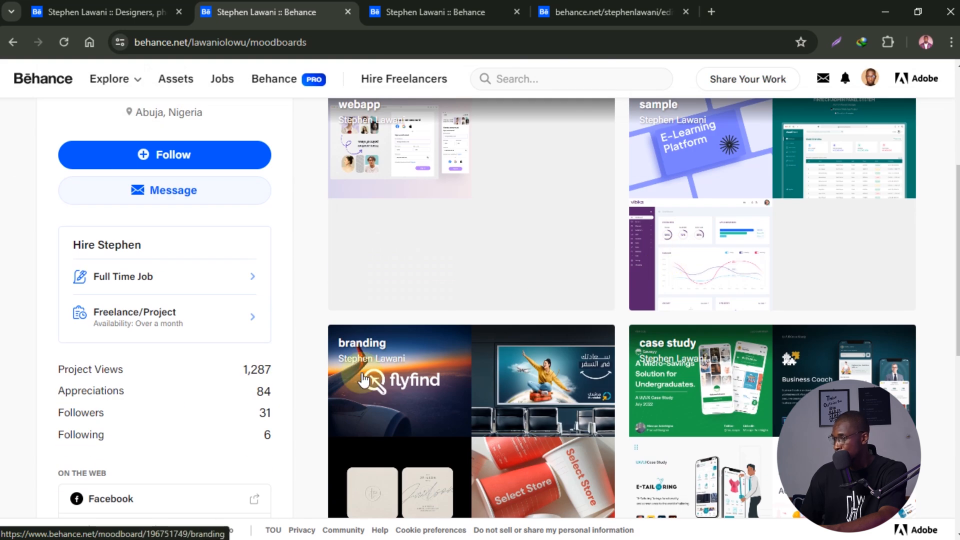
scroll(380, 360, "down", 6)
scroll(255, 310, "down", 2)
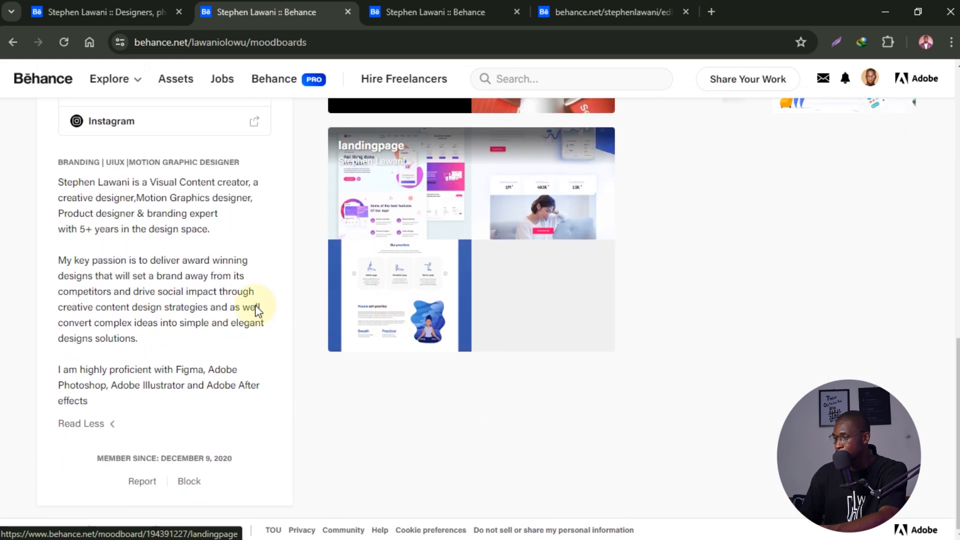
scroll(454, 307, "up", 8)
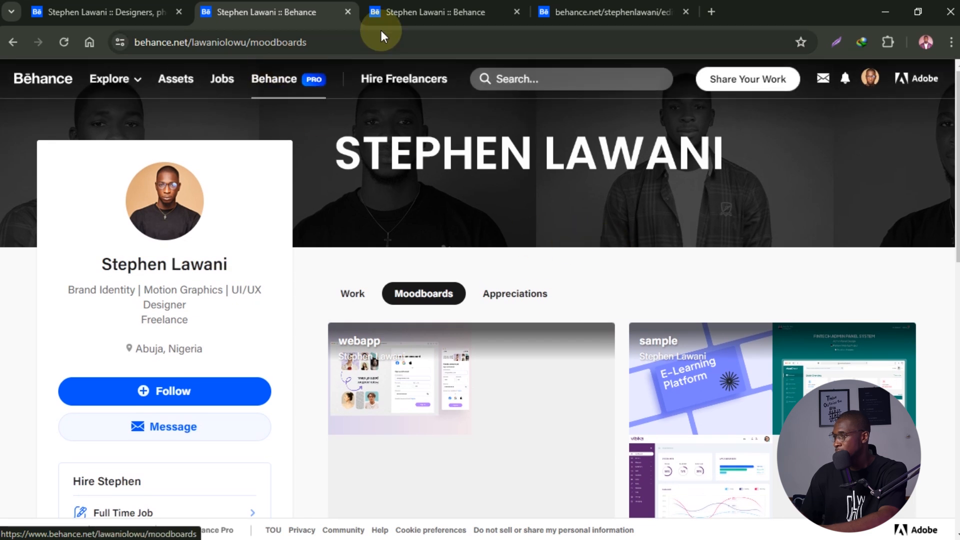
left_click(472, 12)
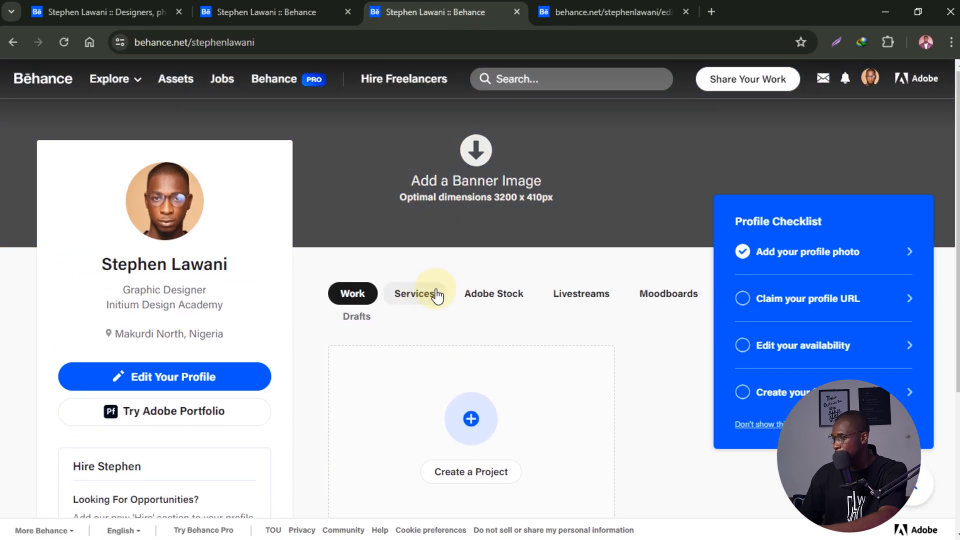
- Turn on Freelance Projects availability 'In a month' plus Full Time Job, and save with Done
scroll(508, 367, "down", 4)
scroll(519, 355, "up", 2)
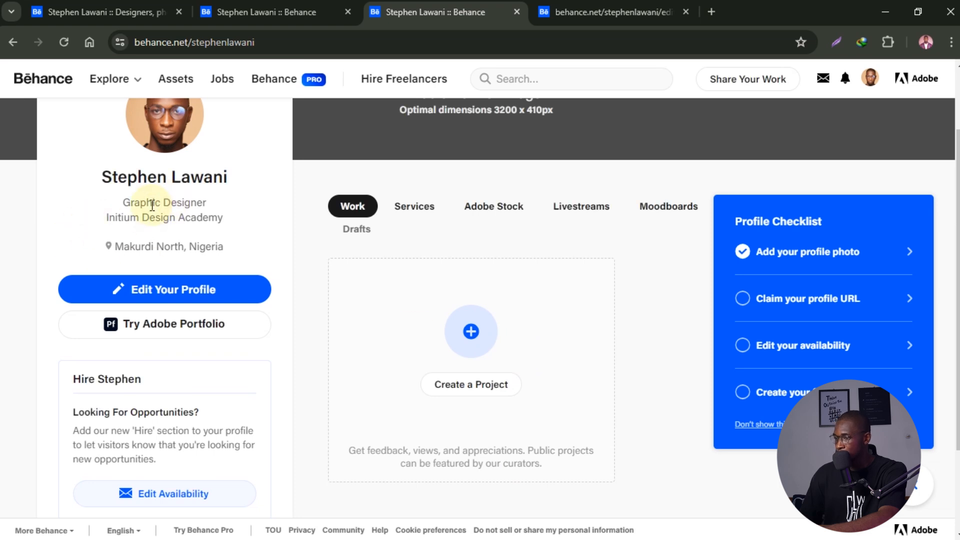
scroll(224, 240, "down", 2)
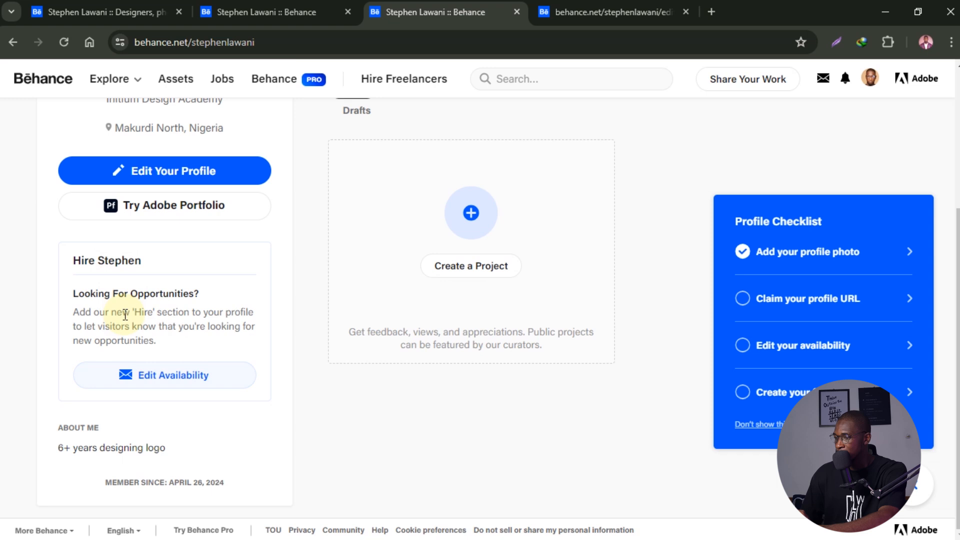
left_click(144, 374)
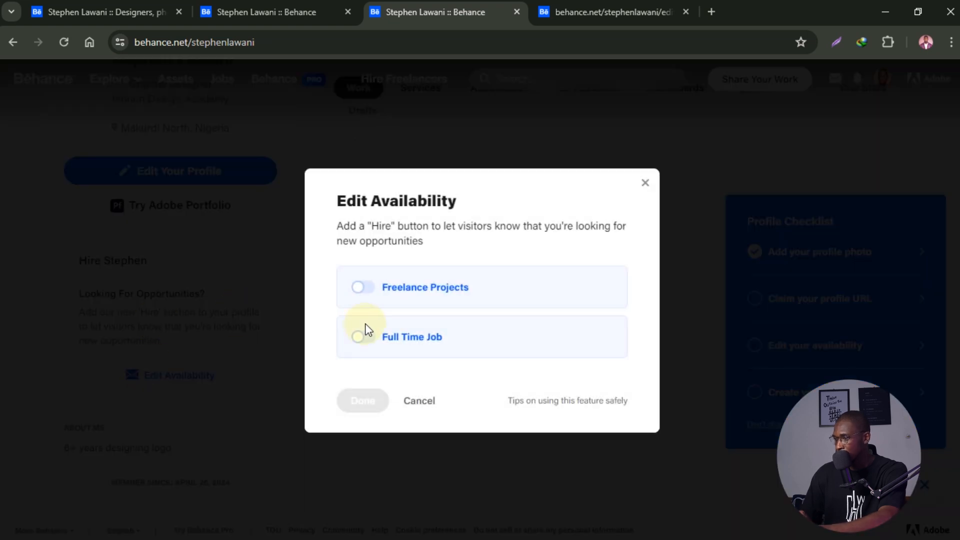
left_click(369, 293)
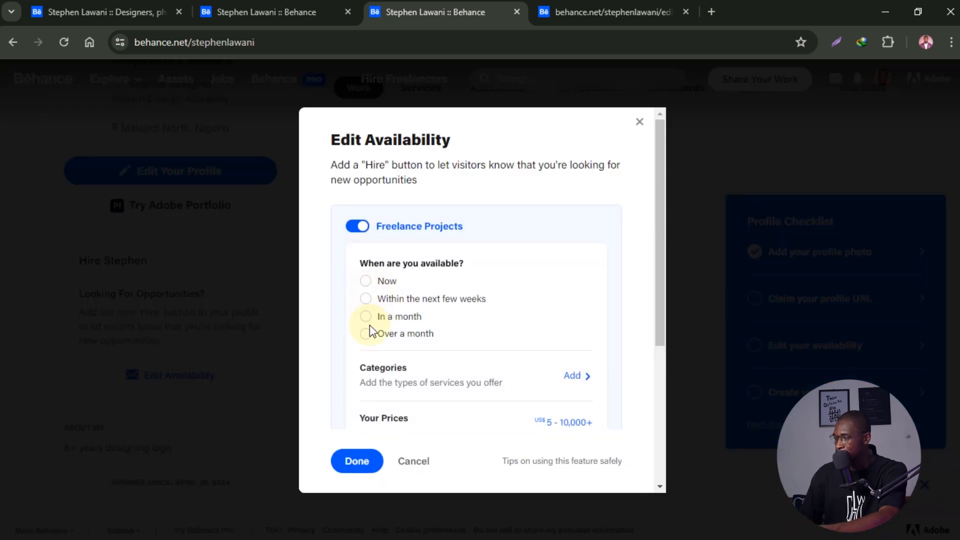
left_click(367, 282)
left_click(366, 299)
scroll(386, 354, "down", 5)
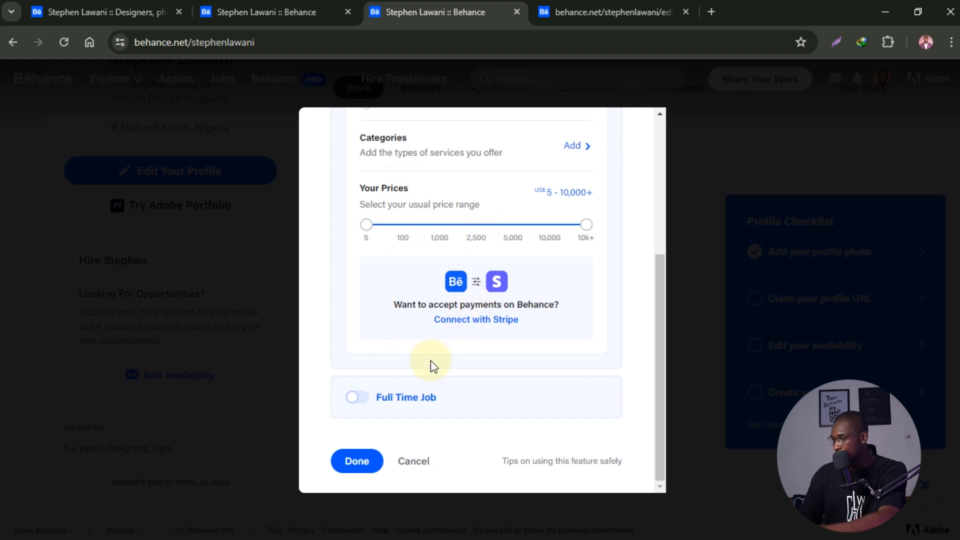
left_click(353, 397)
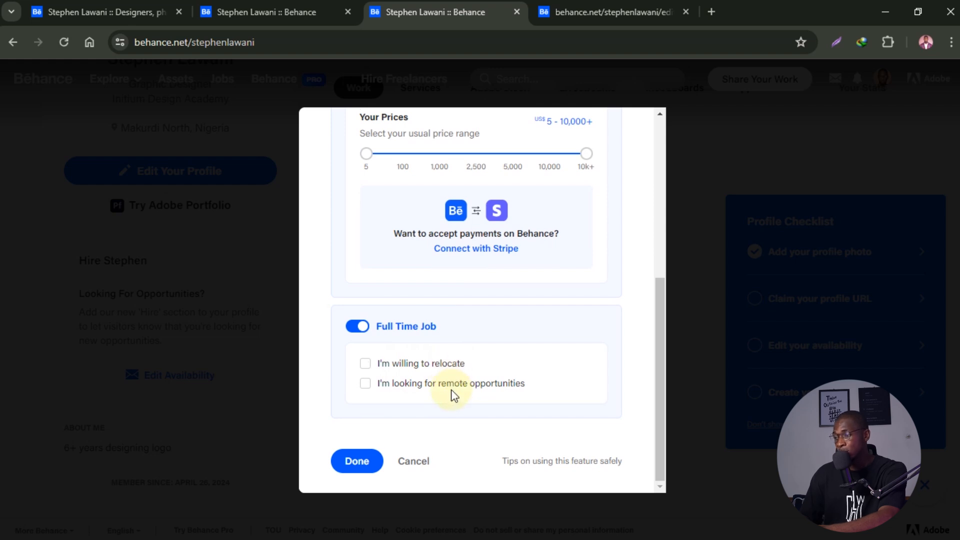
left_click(413, 462)
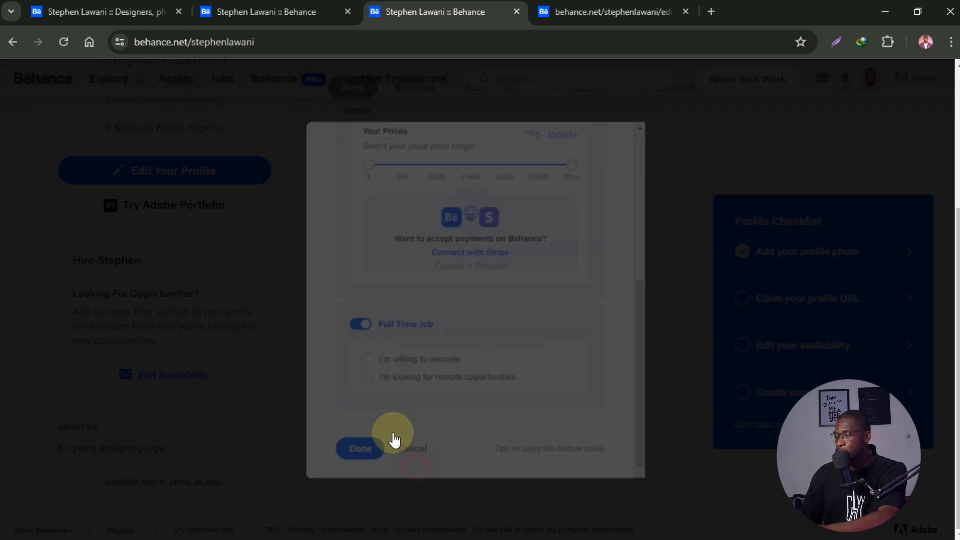
scroll(160, 267, "up", 5)
left_click(118, 13)
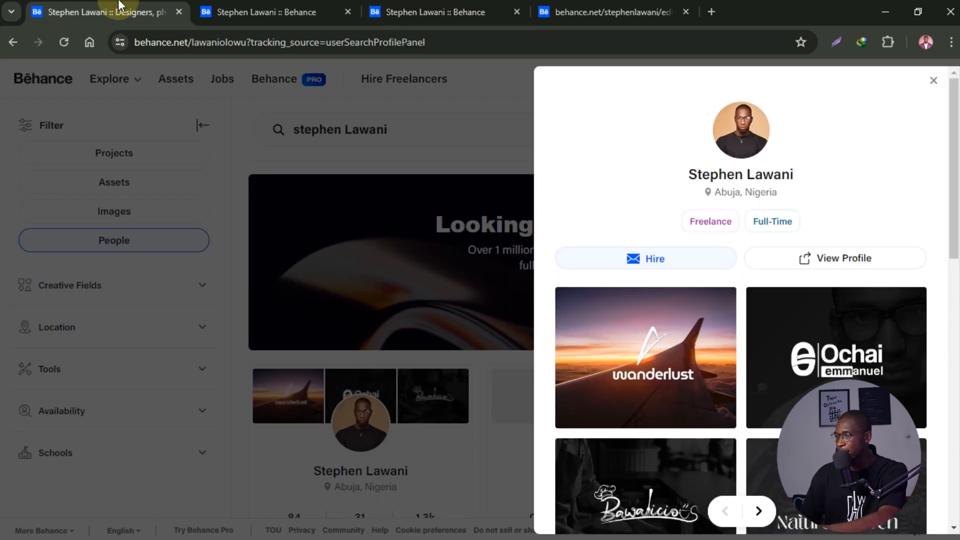
left_click(185, 334)
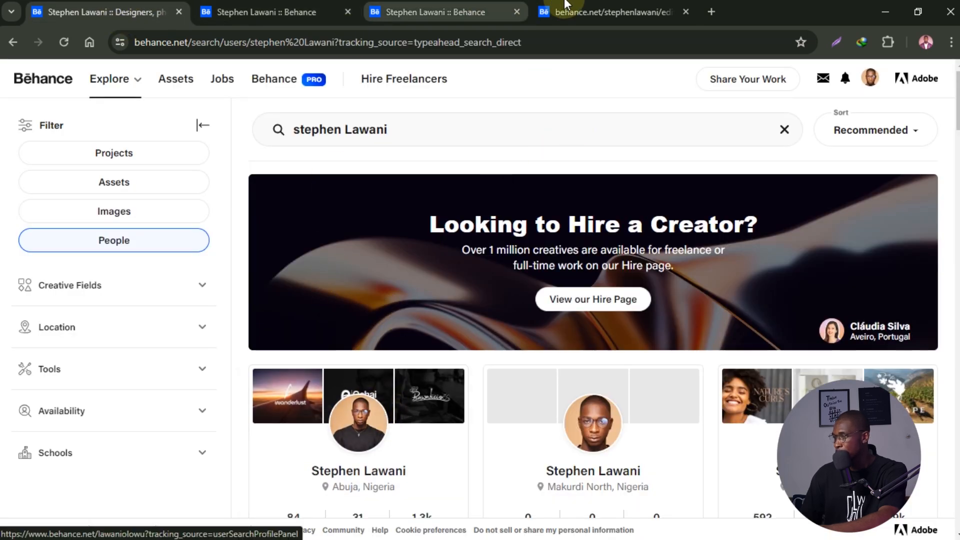
left_click(608, 7)
left_click(463, 6)
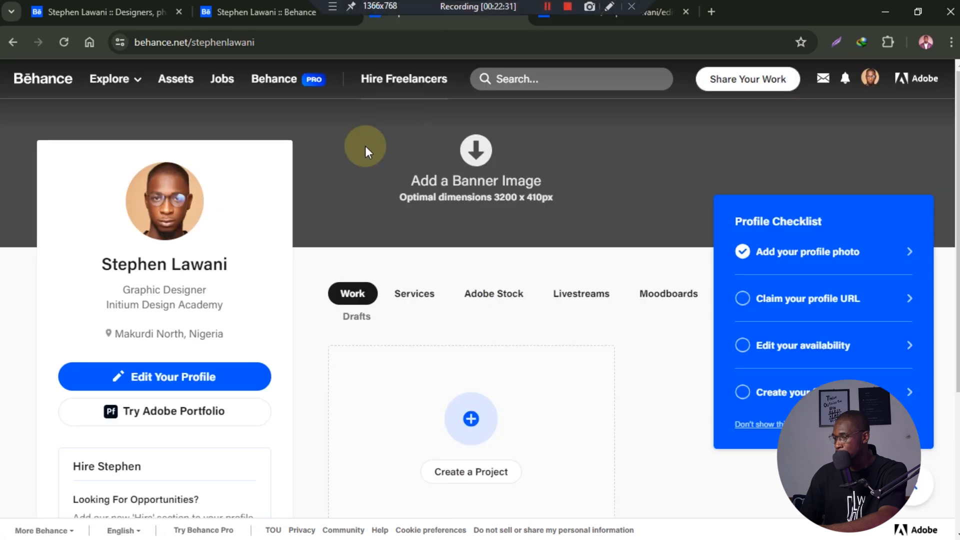
left_click(254, 6)
scroll(150, 426, "down", 5)
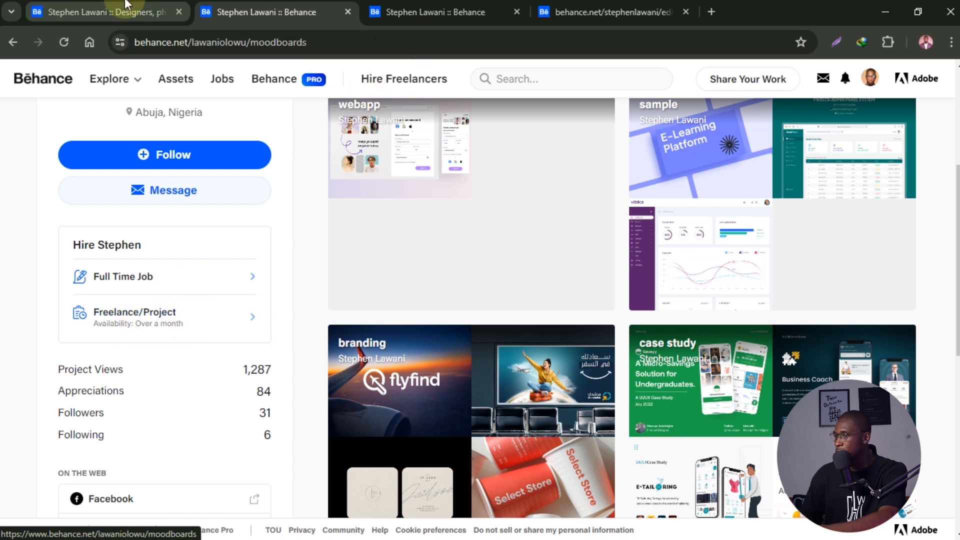
left_click(470, 6)
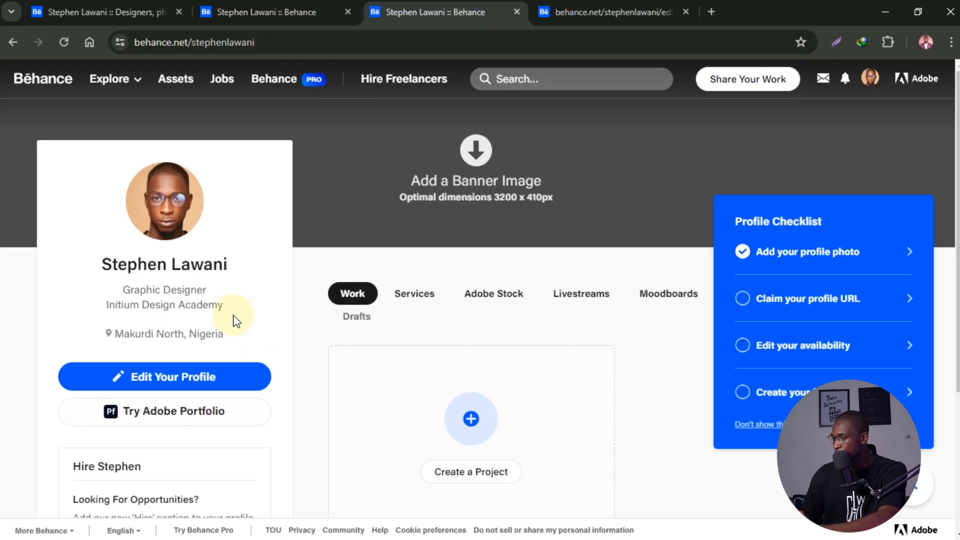
scroll(232, 360, "down", 4)
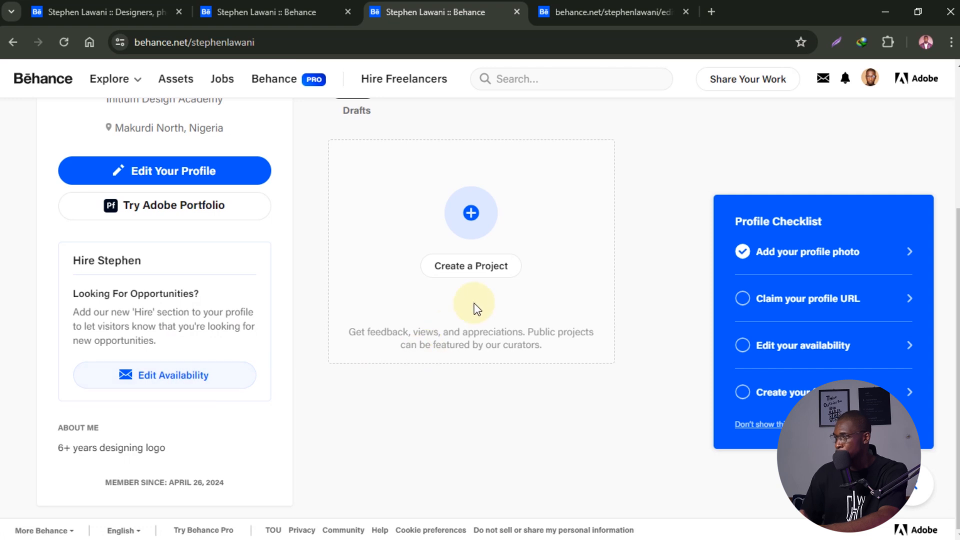
scroll(476, 306, "up", 4)
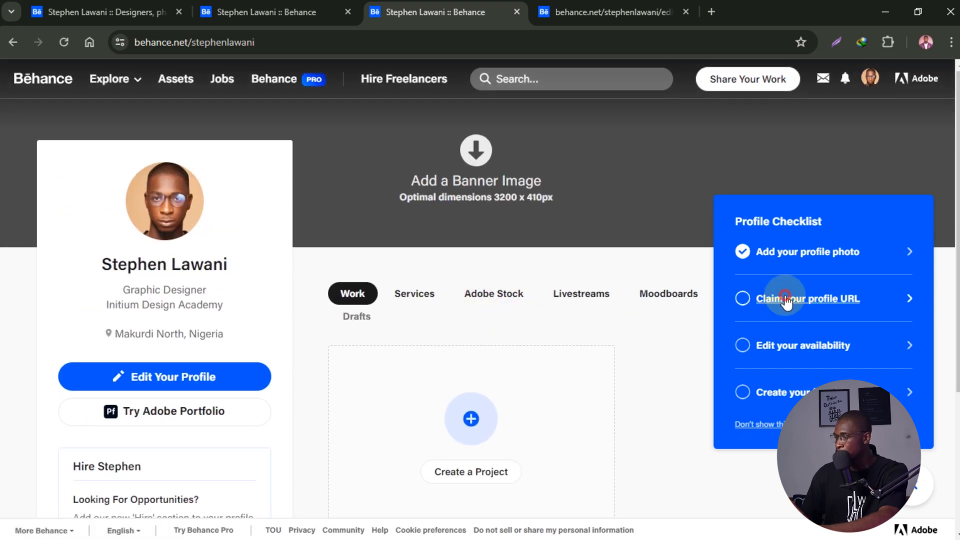
- Trim the last letter from the suggested custom profile URL and save it
left_click(786, 300)
left_click(460, 306)
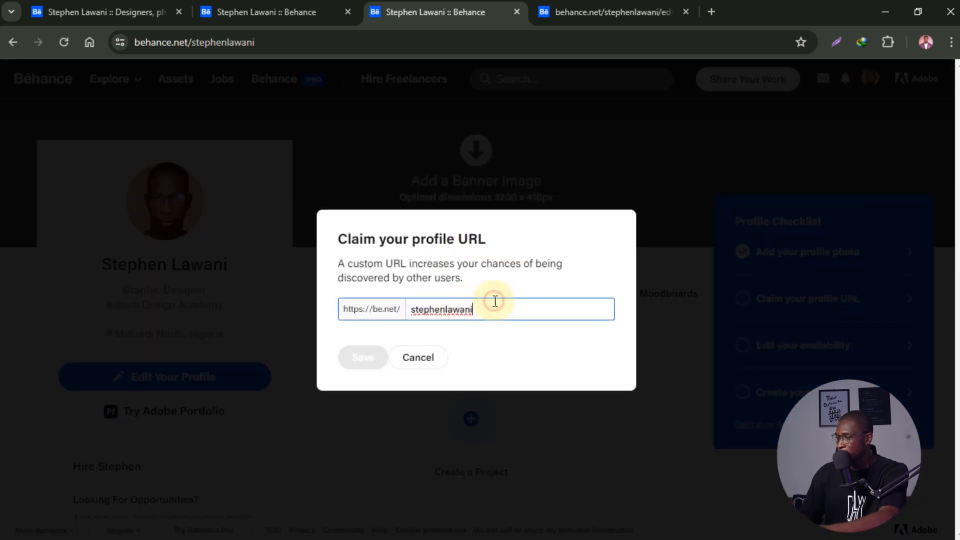
key("BackSpace")
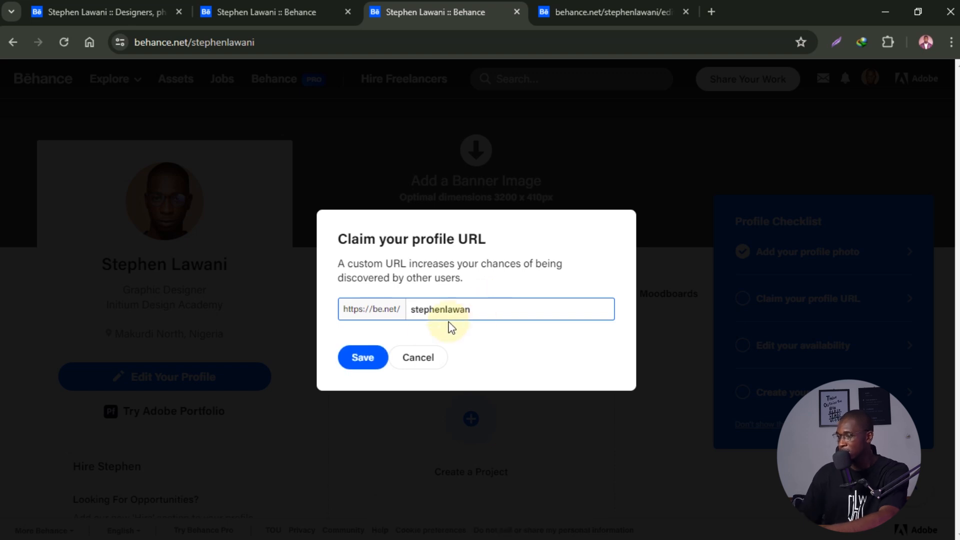
left_click(378, 358)
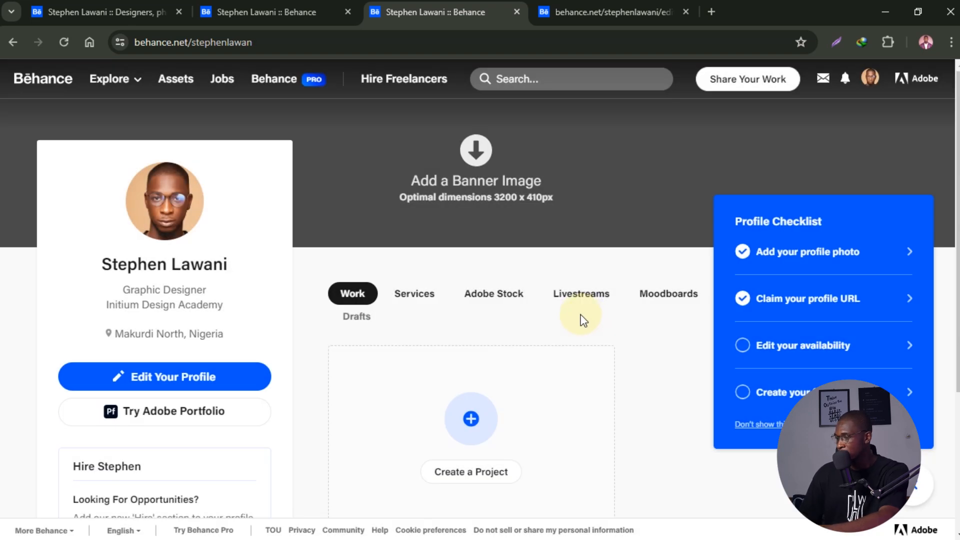
left_click(227, 44)
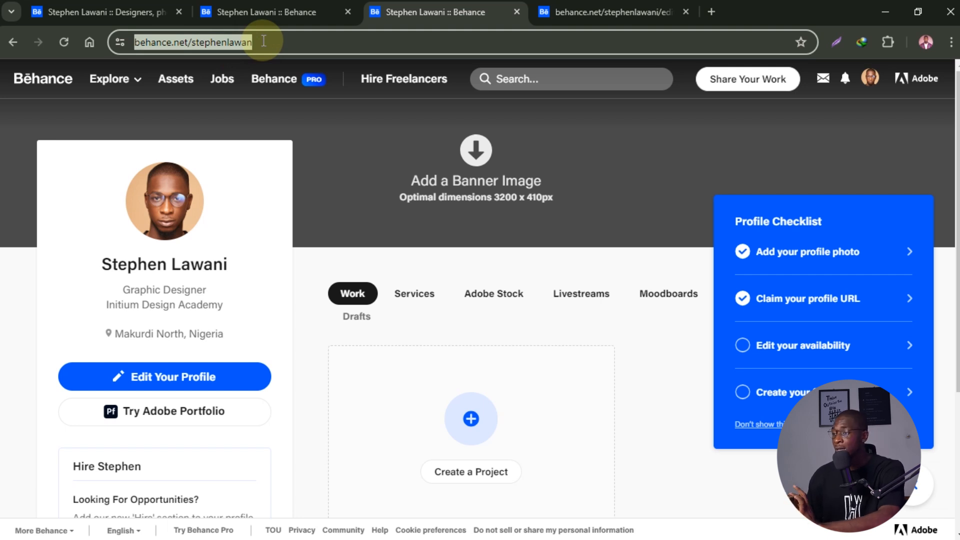
- Load the reference designer's behance.net profile address in a new tab using autocomplete
right_click(488, 15)
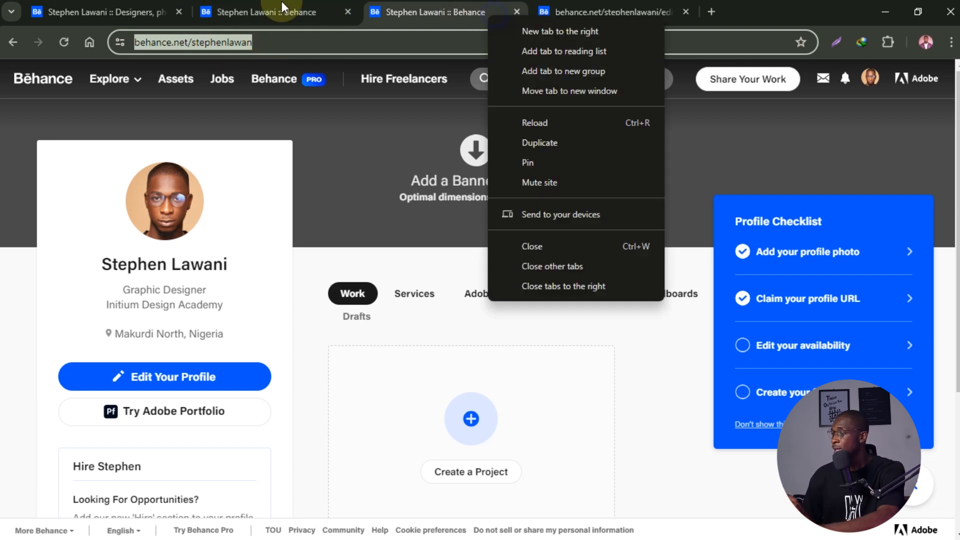
left_click(710, 13)
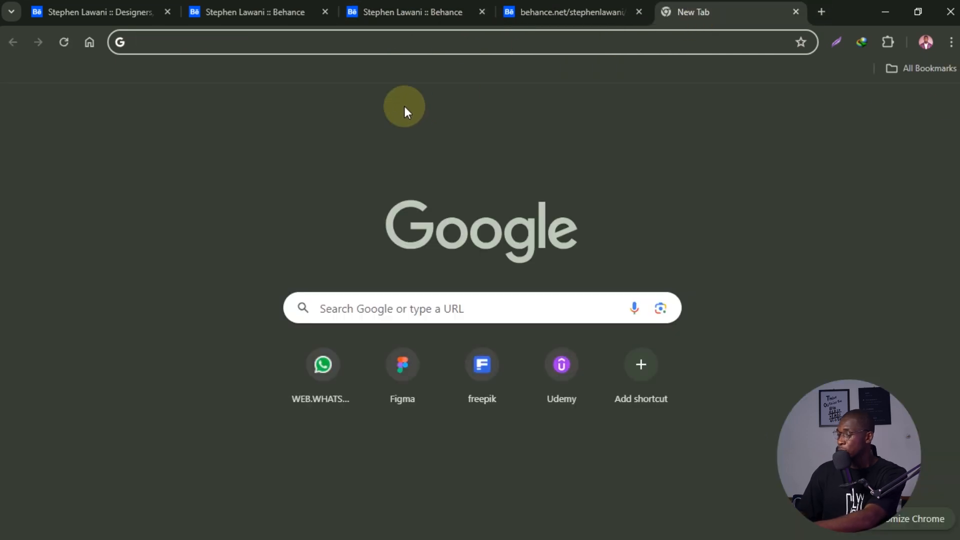
type("bh")
key("BackSpace")
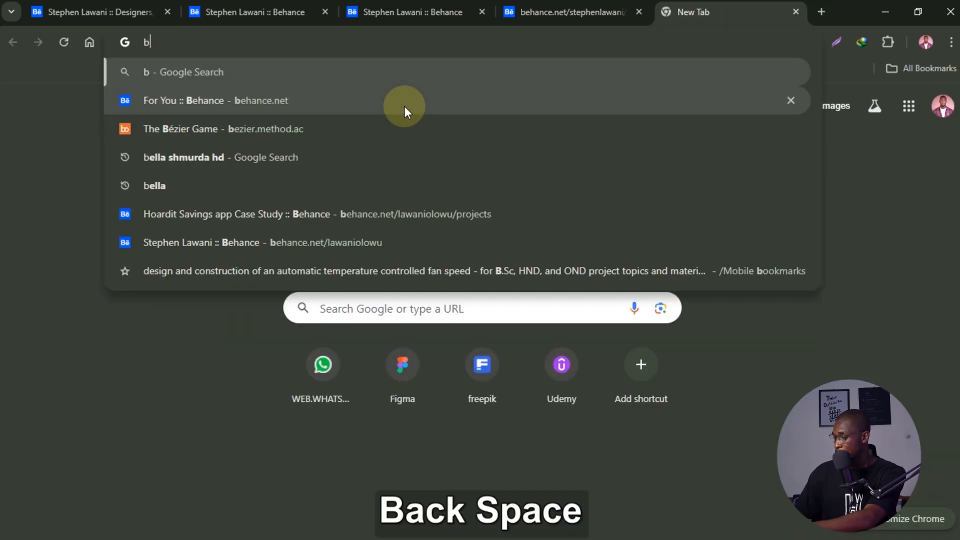
type("eha")
key("Right")
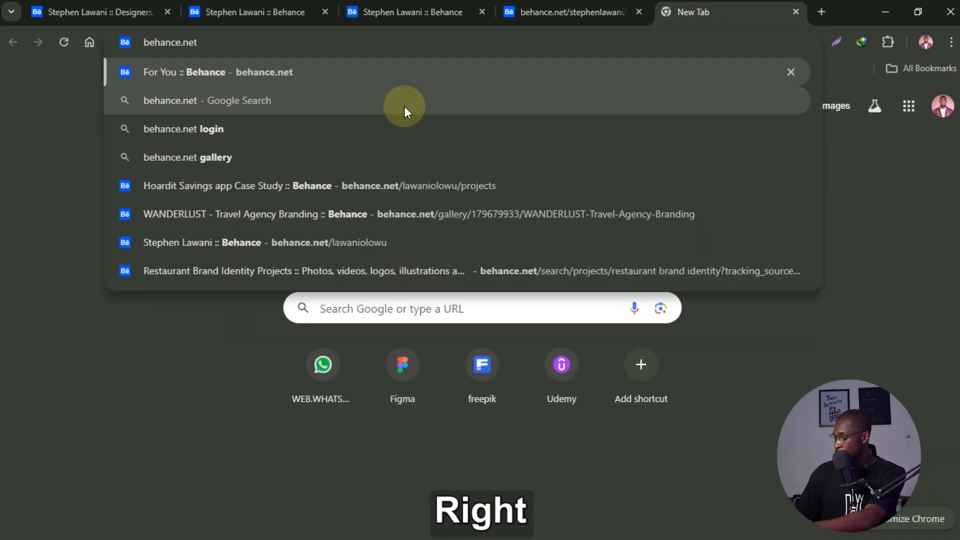
type("/lawani")
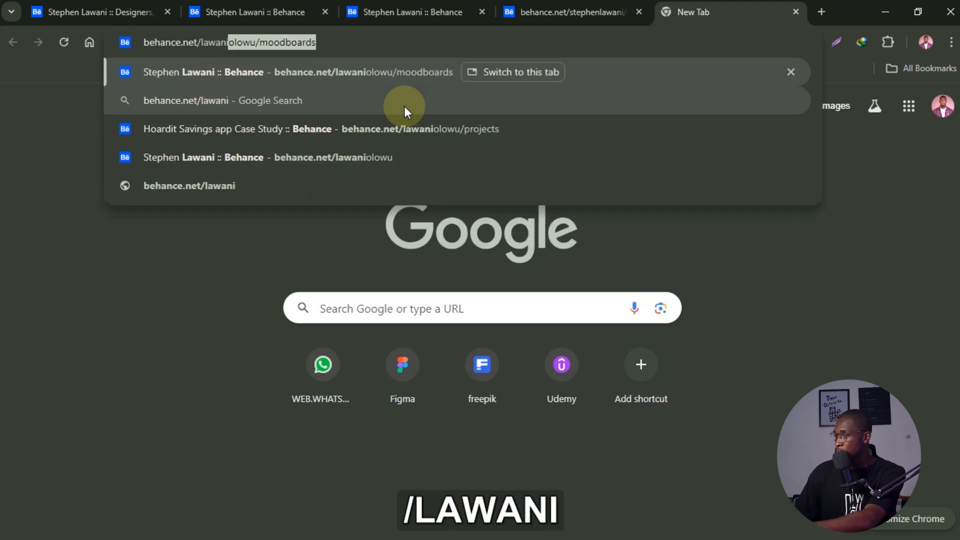
key("Right")
key("BackSpace")
key("BackSpace")
key("BackSpace")
key("BackSpace")
key("BackSpace")
key("BackSpace")
key("BackSpace")
key("BackSpace")
key("BackSpace")
key("BackSpace")
key("BackSpace")
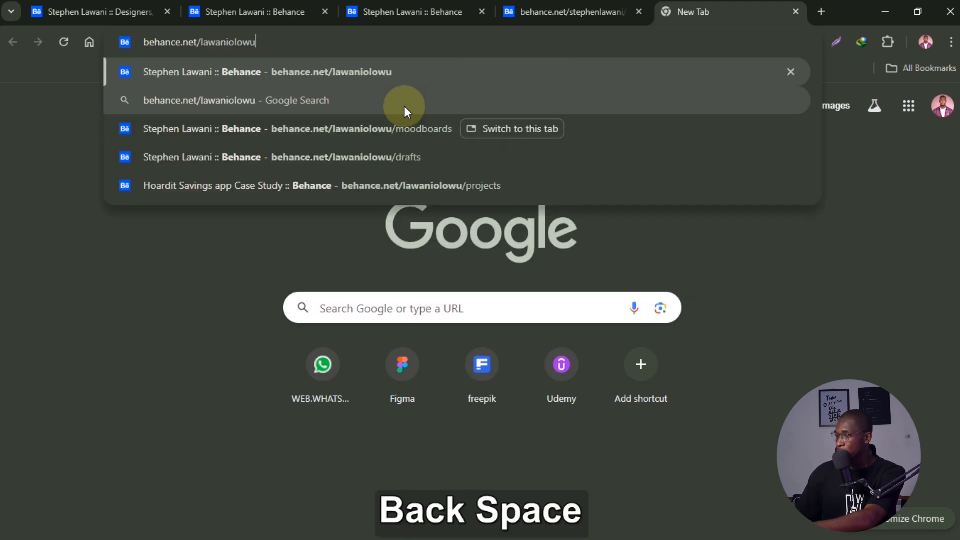
key("Return")
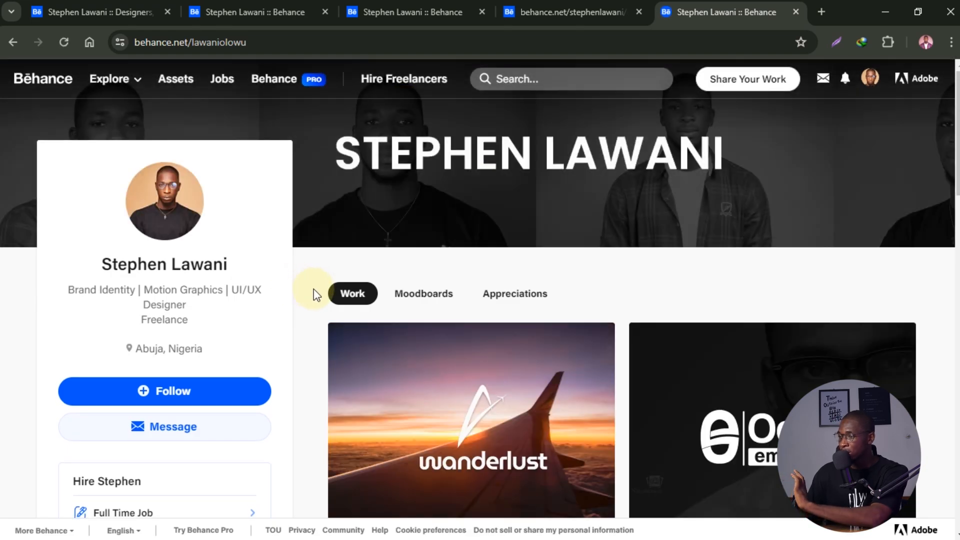
- Scroll the reference profile and select part of its web address
scroll(344, 275, "down", 14)
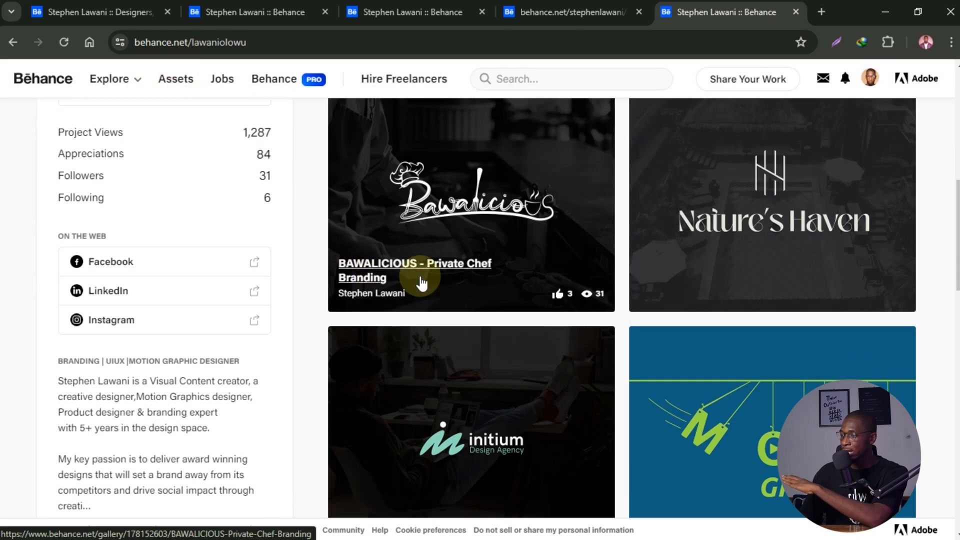
scroll(439, 284, "up", 14)
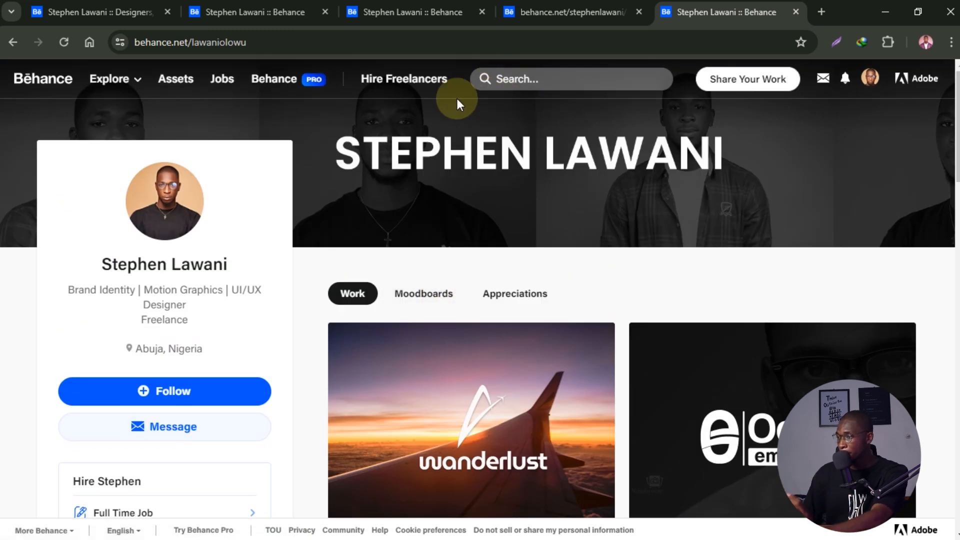
left_click_drag(279, 47, 159, 43)
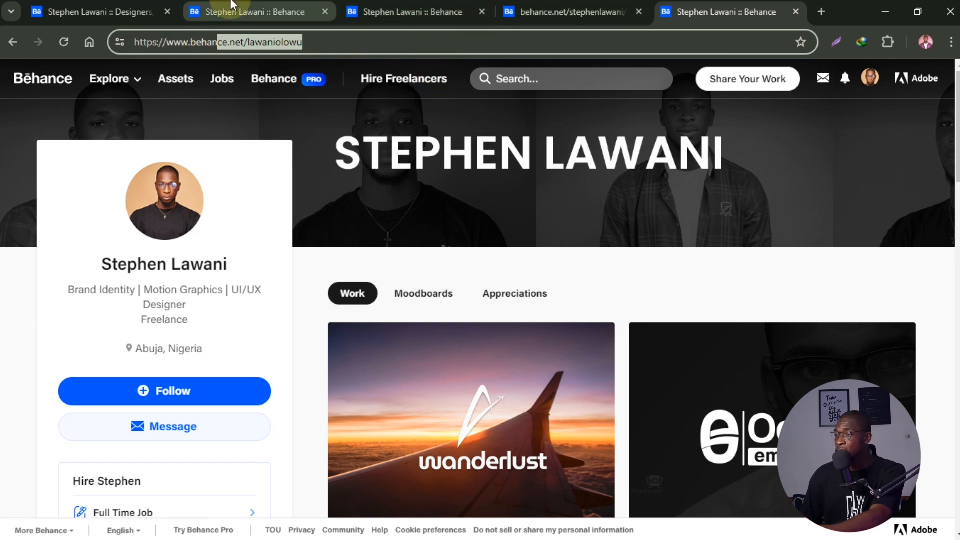
scroll(565, 277, "down", 10)
- View the MOTION DESIGN CV project, close it, and go back to your own profile
left_click(673, 271)
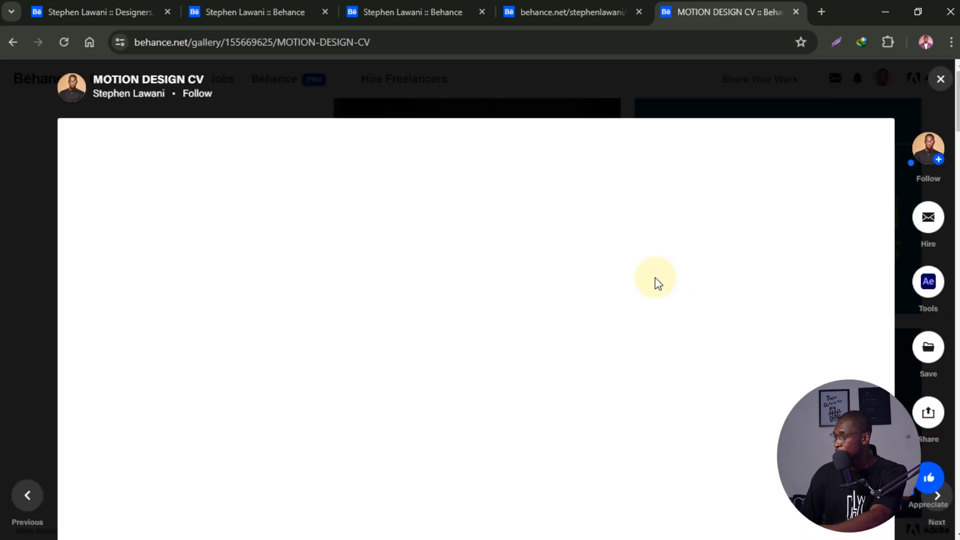
scroll(579, 225, "down", 3)
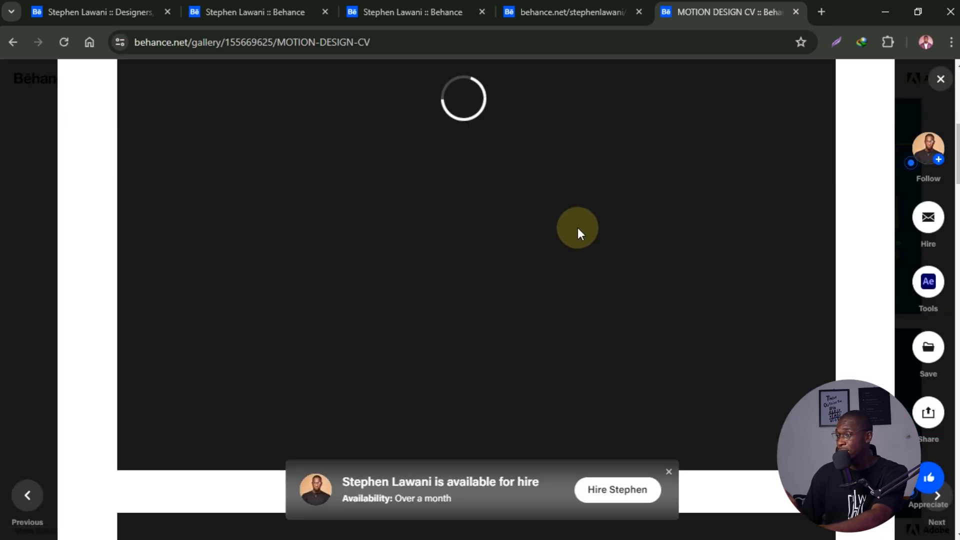
scroll(584, 254, "down", 10)
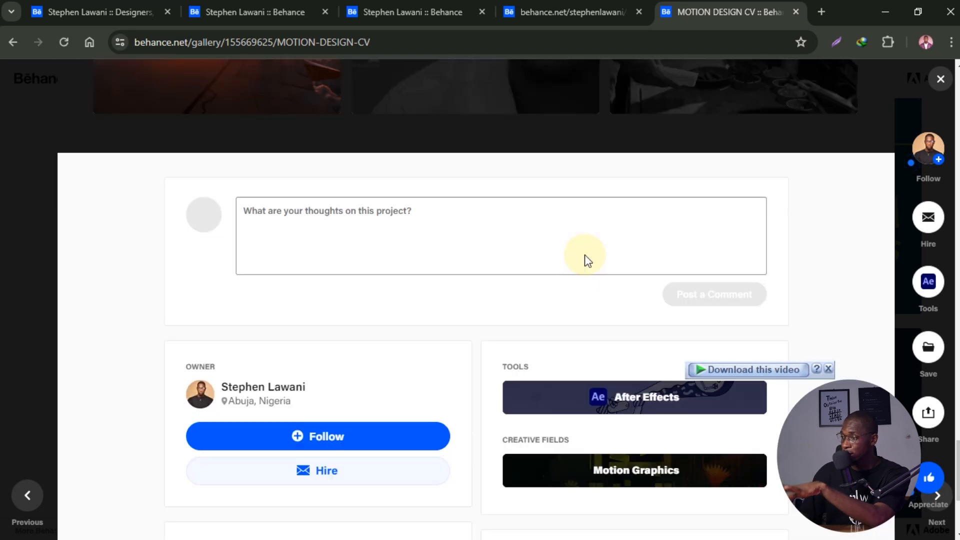
scroll(586, 254, "up", 10)
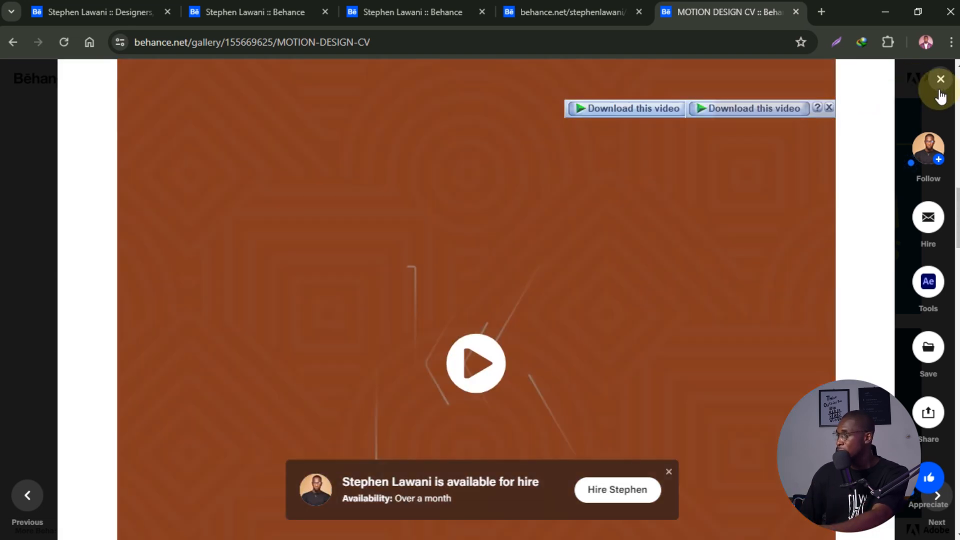
left_click(941, 81)
scroll(620, 322, "up", 10)
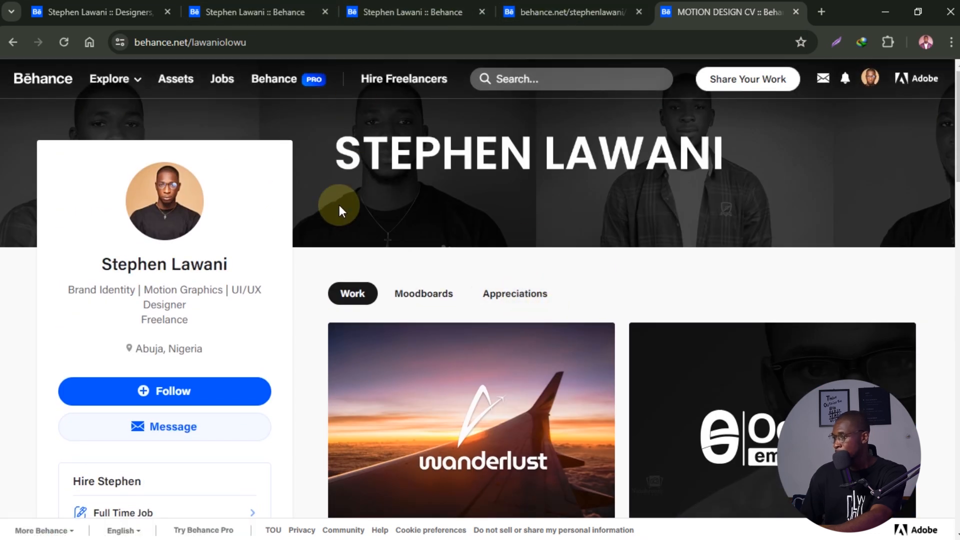
left_click(387, 11)
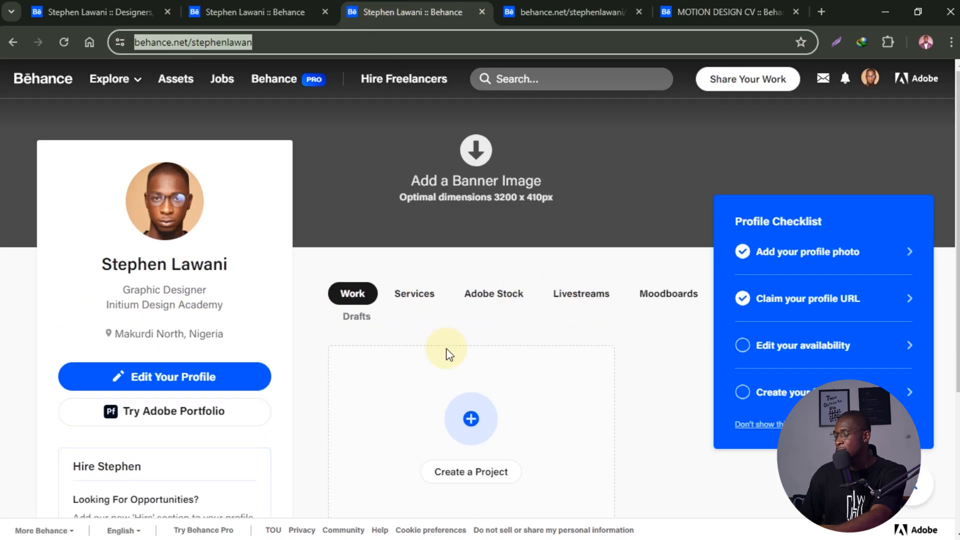
- Go from the people search results to the reference profile's Work tab and view WANDERLUST - Travel Agency Branding
left_click(473, 419)
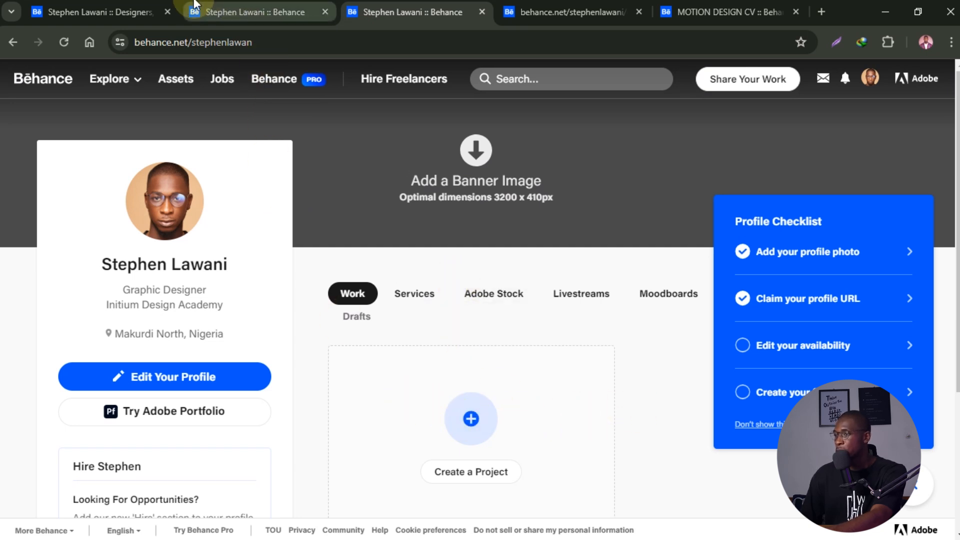
left_click(147, 13)
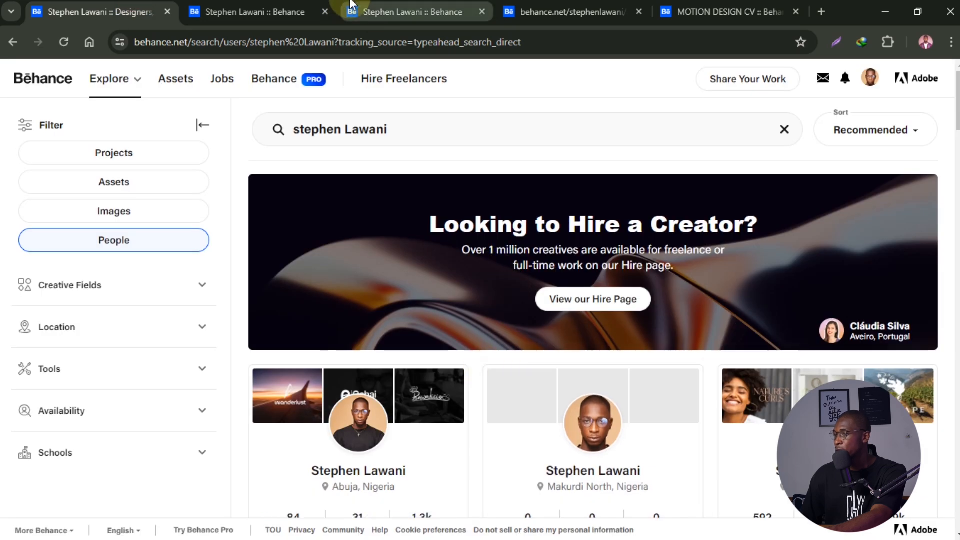
scroll(454, 421, "down", 6)
scroll(428, 369, "up", 4)
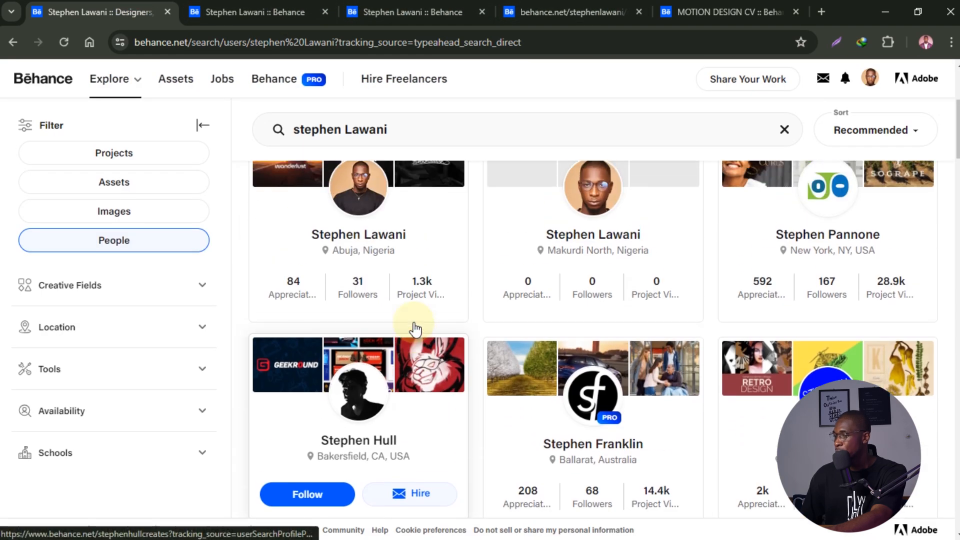
left_click(253, 12)
scroll(457, 208, "up", 5)
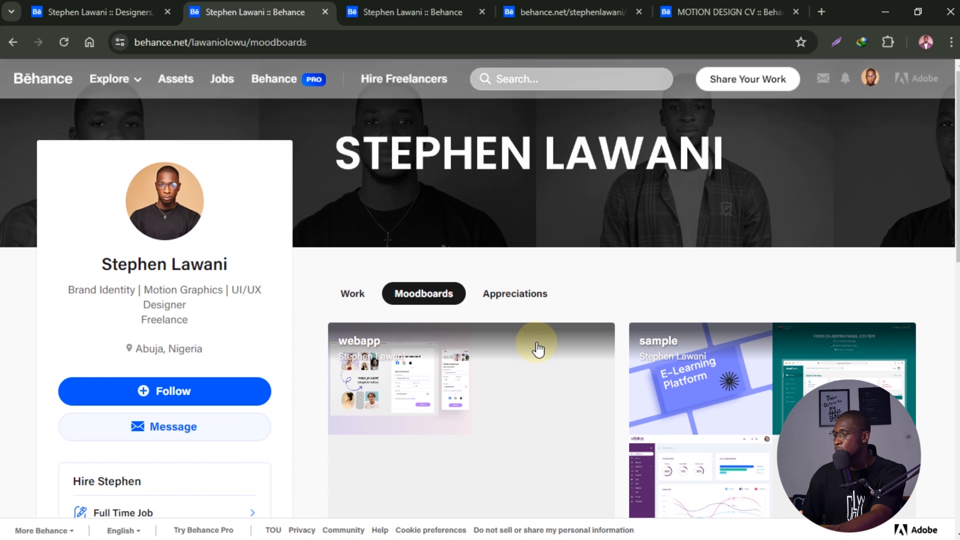
left_click(358, 300)
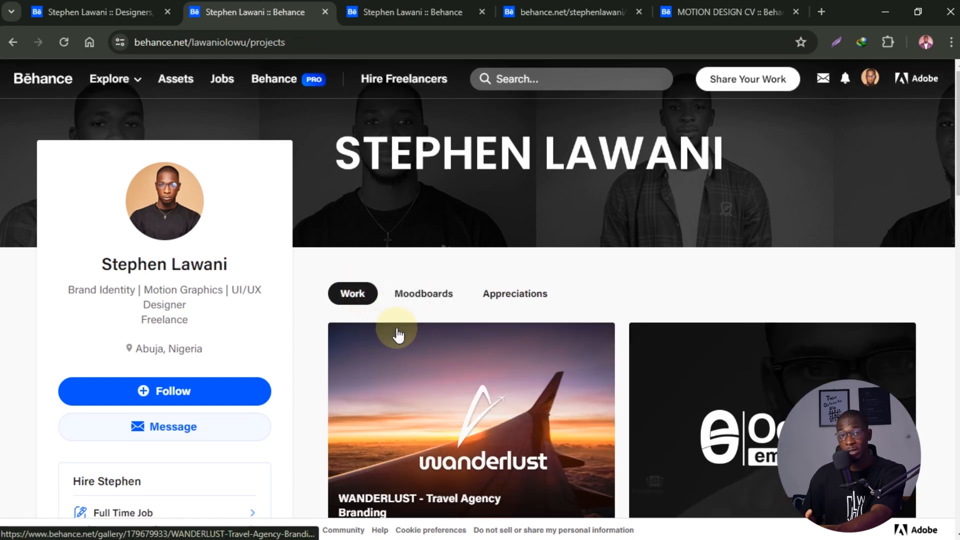
scroll(408, 340, "down", 2)
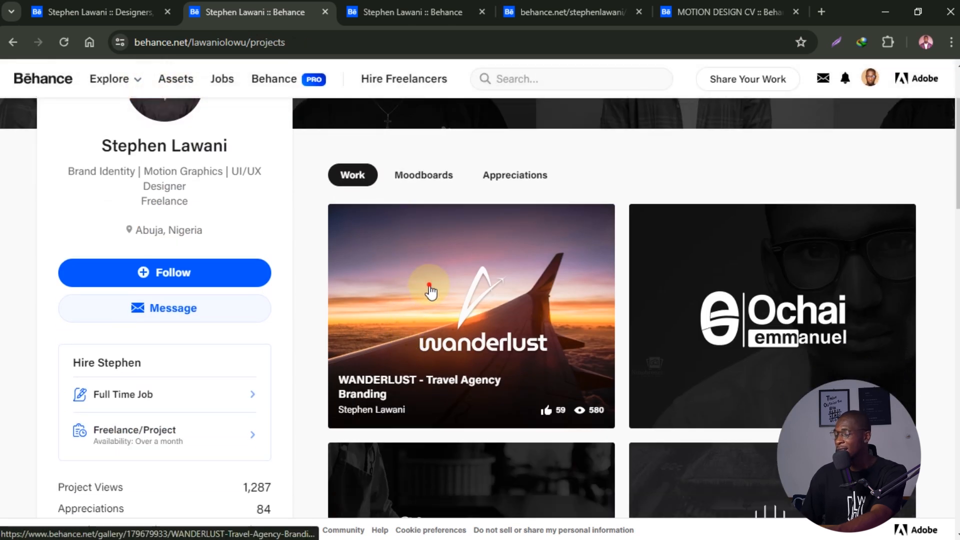
left_click(429, 290)
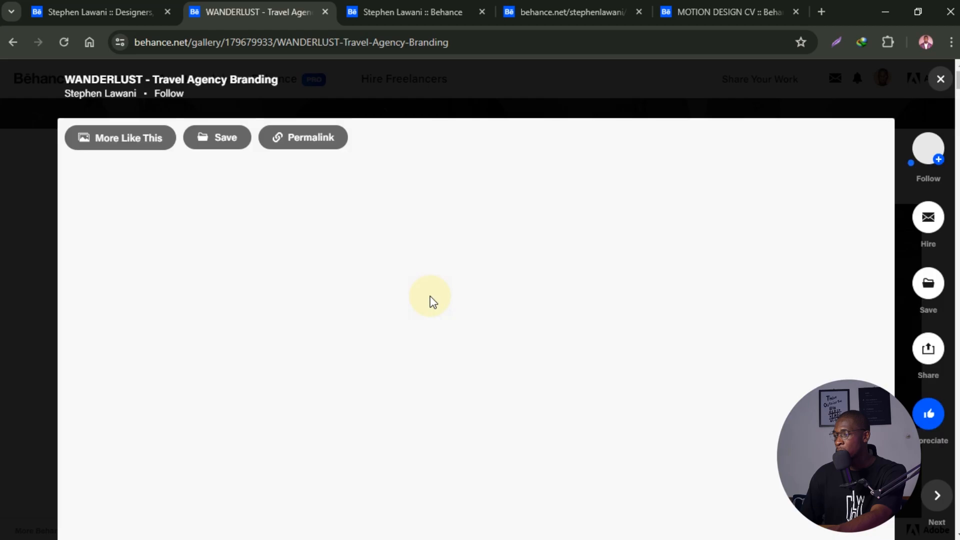